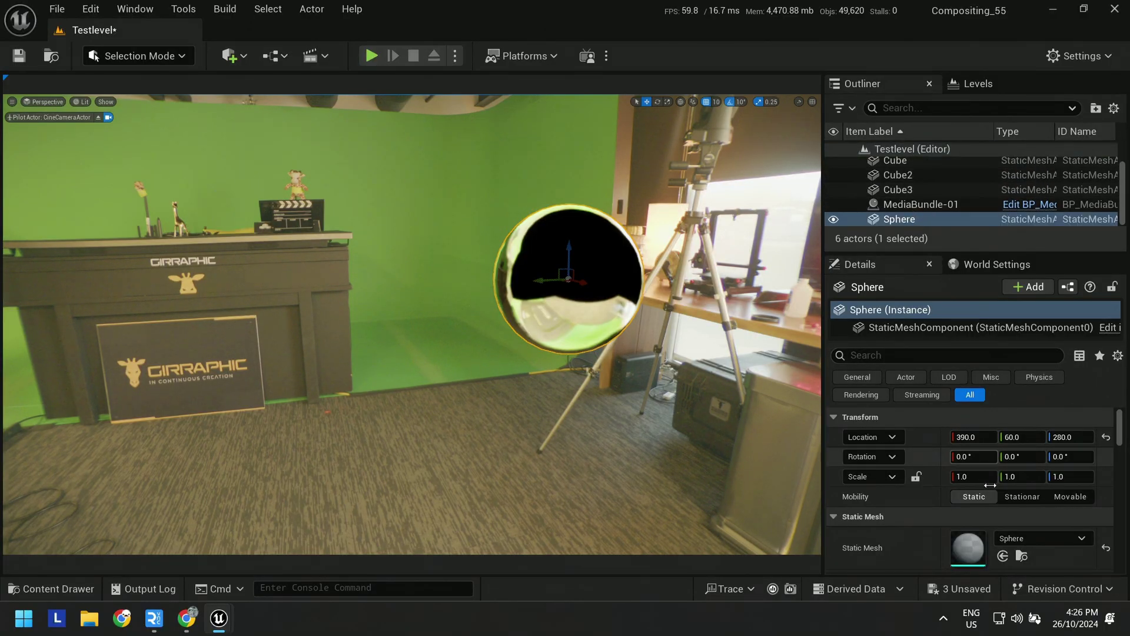
mouse_move(1029, 438)
left_mouse_down()
mouse_move(993, 438)
mouse_move(1118, 437)
mouse_move(942, 437)
mouse_move(1027, 440)
left_mouse_up()
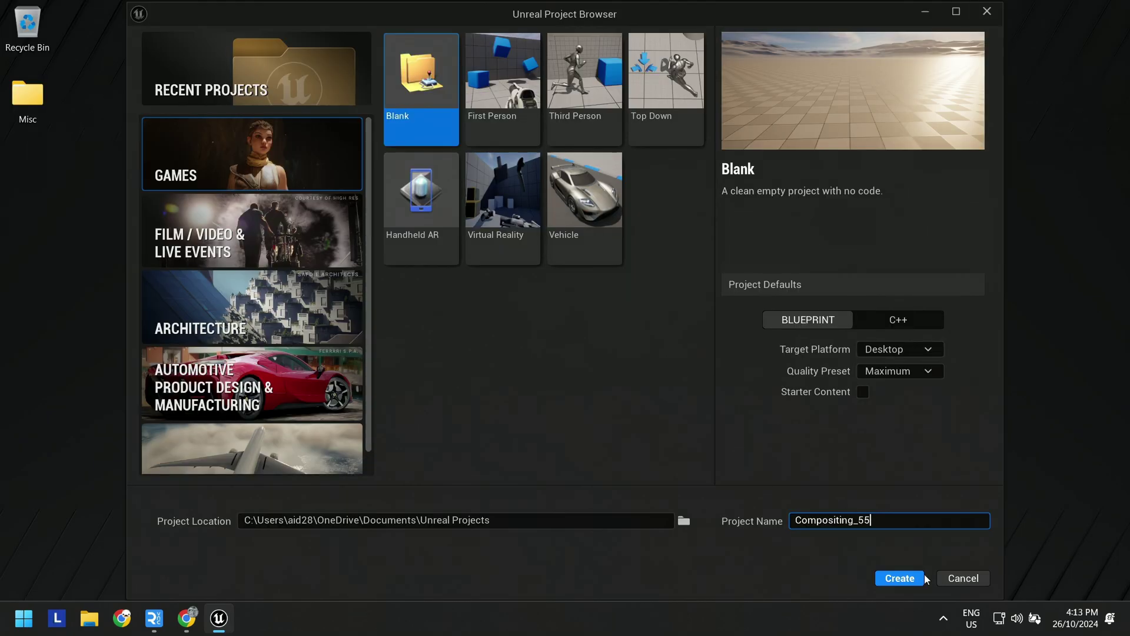
Create a Blank Blueprint games project named Compositing_55 for Desktop with the Maximum quality preset and no starter content
left_click(911, 580)
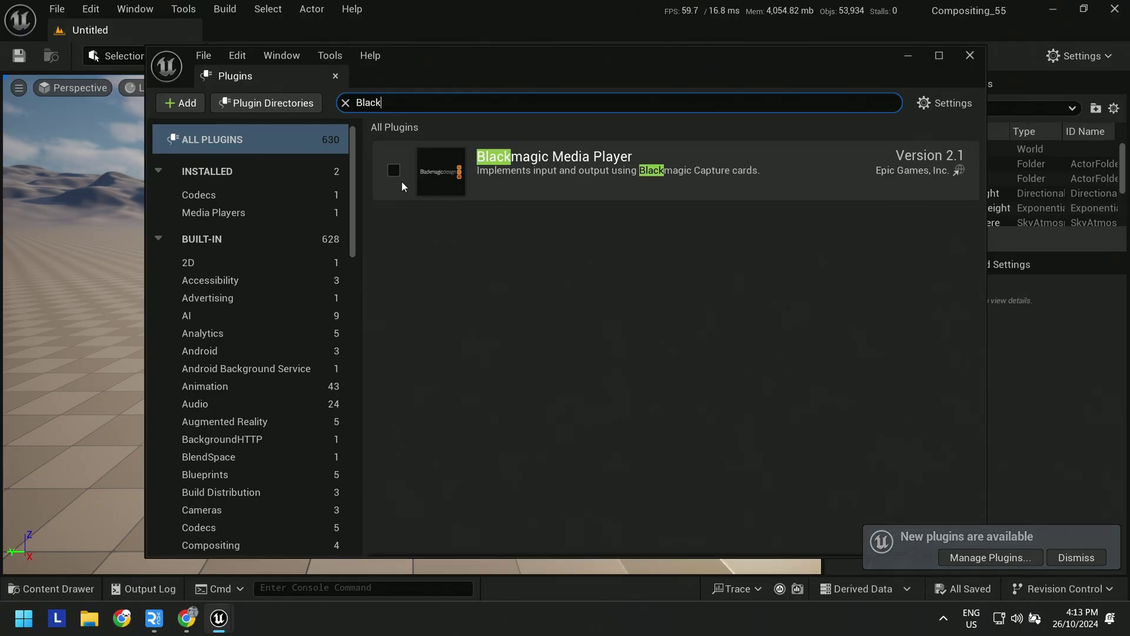
Enable the Blackmagic Media Player and Media Framework Utilities plugins
left_click(394, 171)
left_click(365, 103)
type("Media")
scroll(401, 248, "up", 8)
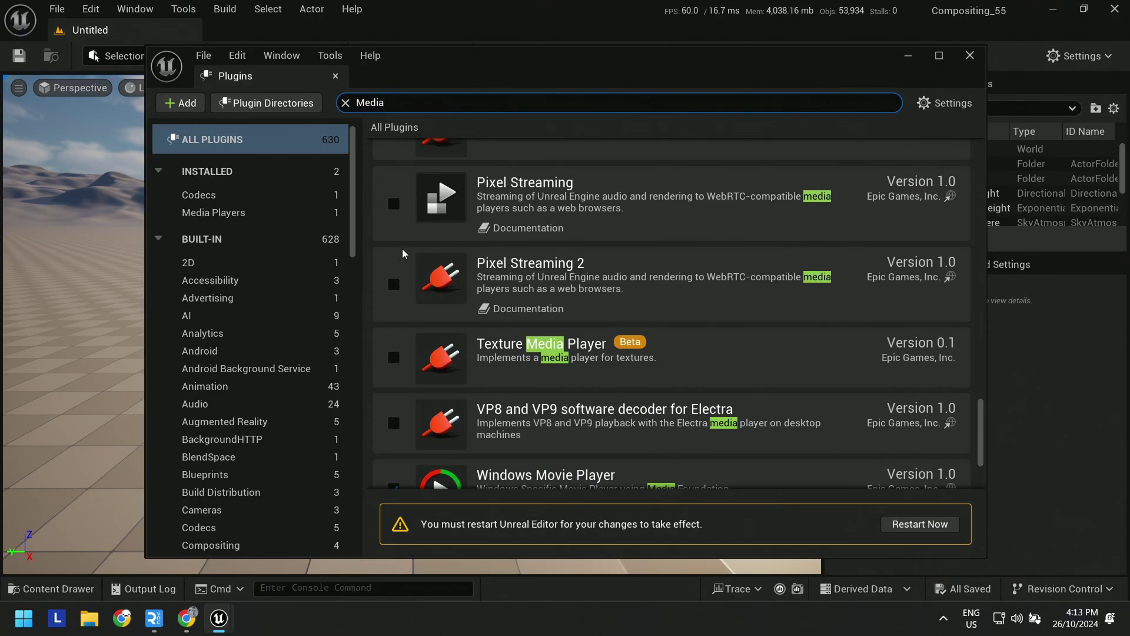
scroll(402, 248, "up", 6)
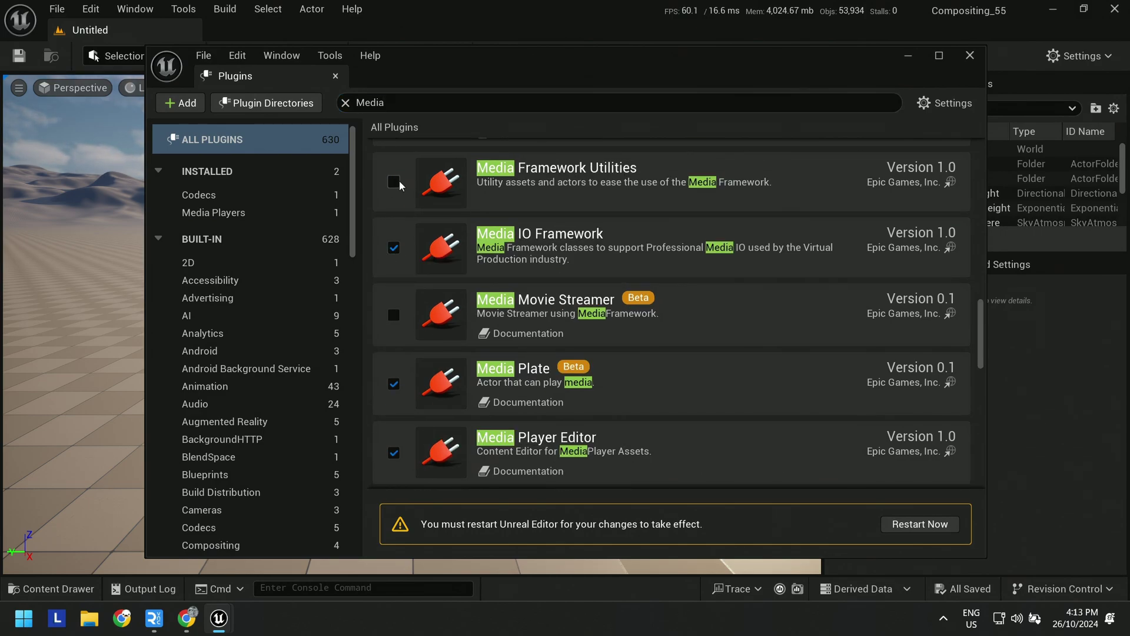
Enable the LiveLinkFreeD plugin and close the plugin browser
left_click(458, 102)
type("Live")
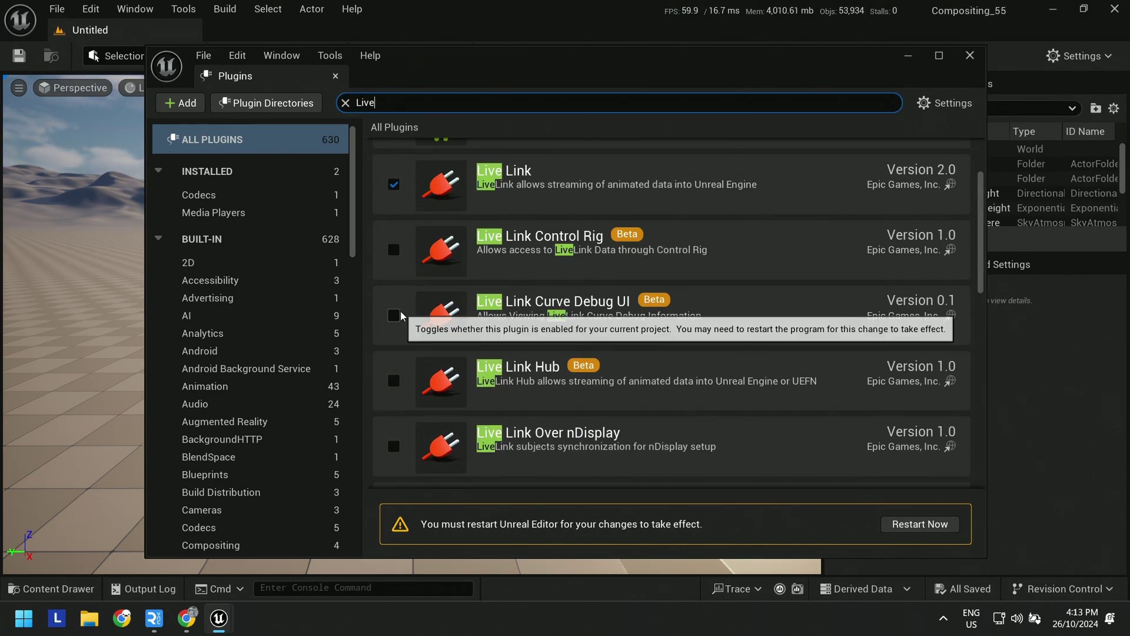
left_click(393, 354)
left_click(681, 352)
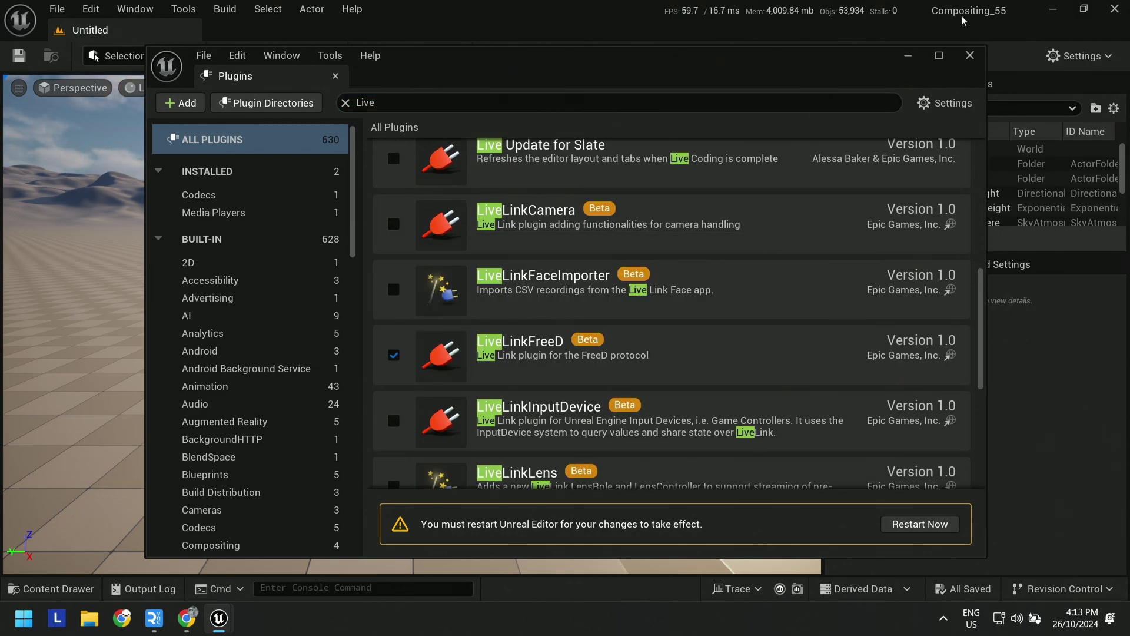
left_click(969, 56)
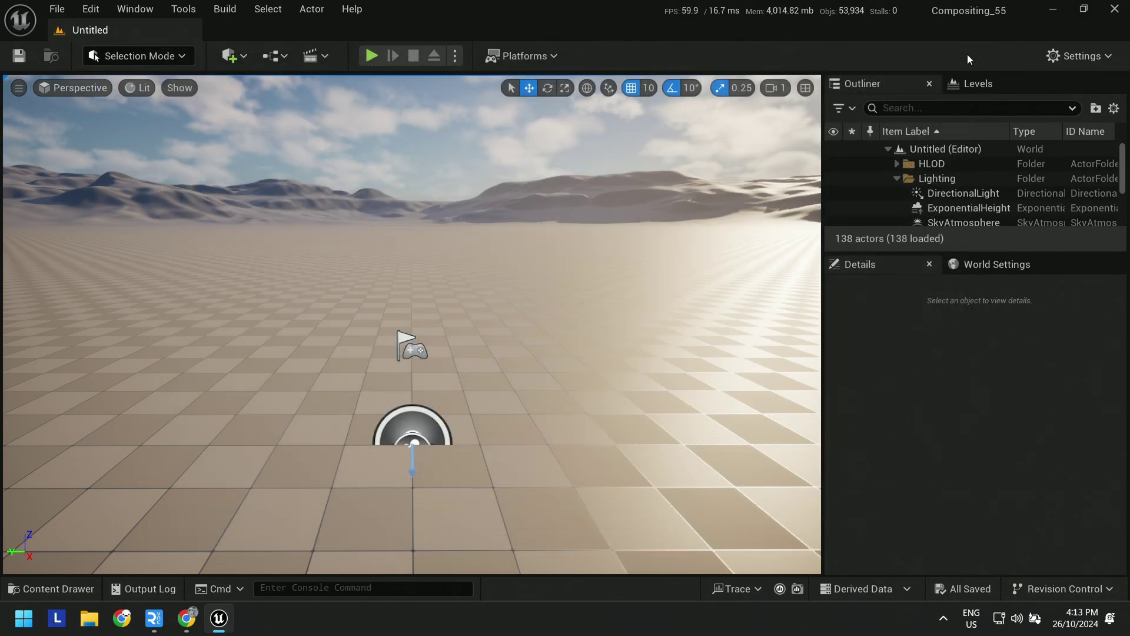
Enable Alpha Output and Support Primitive Alpha Holdout (Deferred) in the project's rendering settings, and restart the editor
left_click(1080, 56)
left_click(1004, 132)
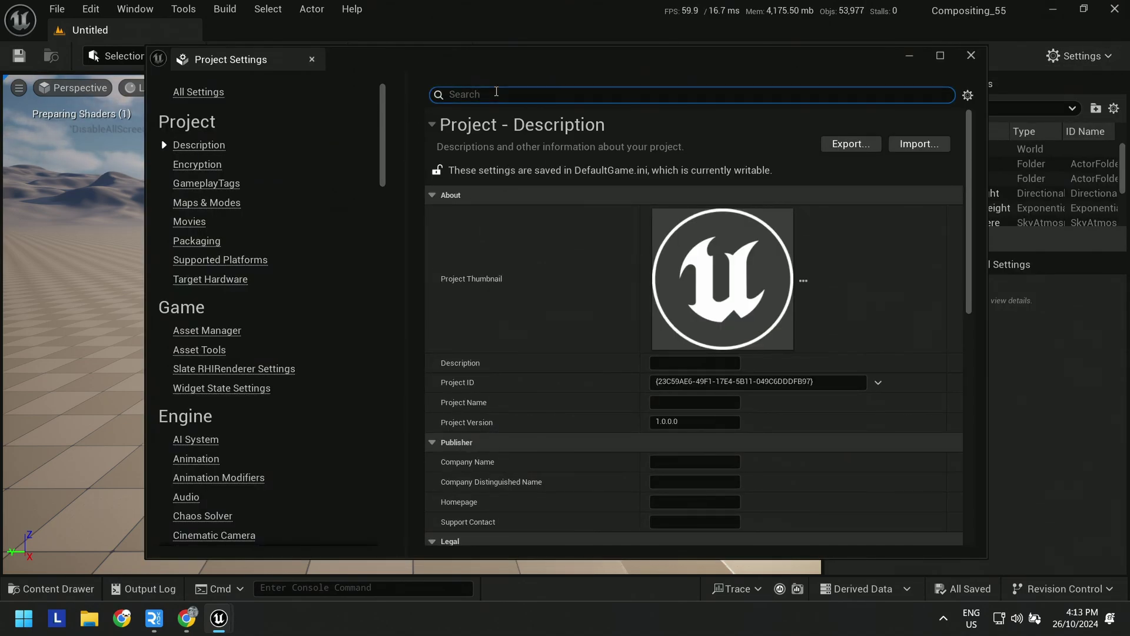
type("alpha")
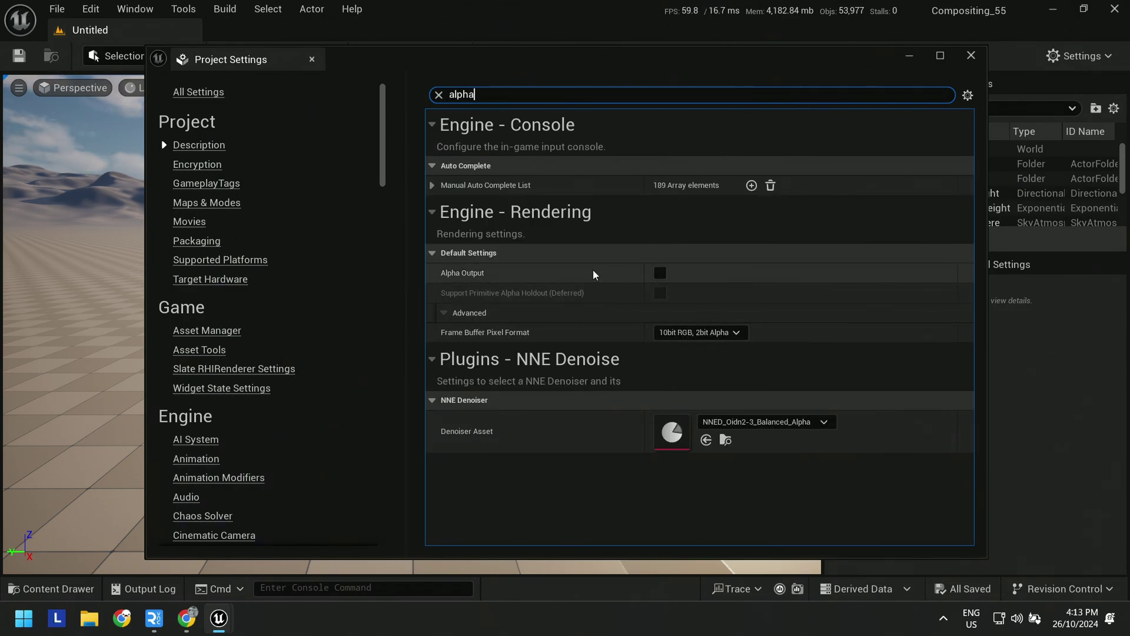
left_click(658, 274)
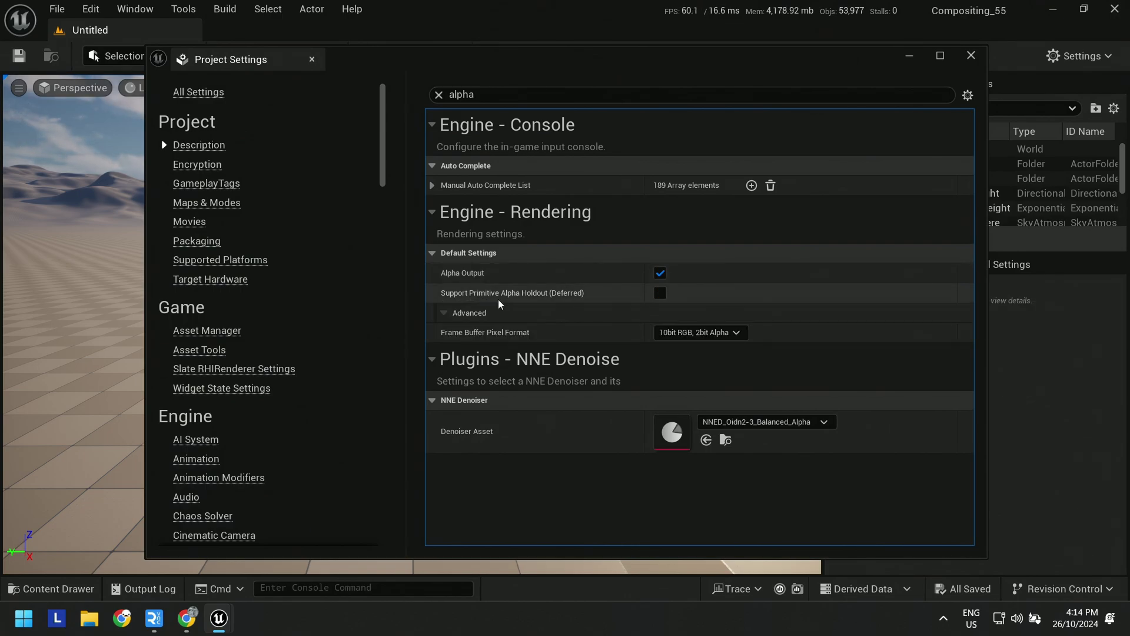
mouse_move(539, 296)
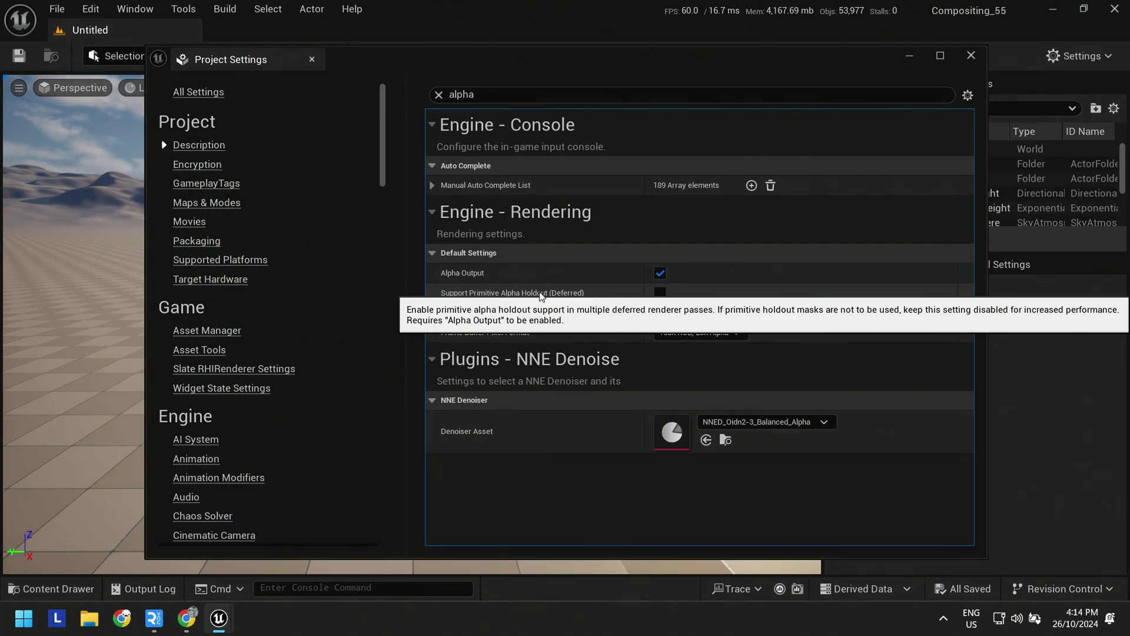
left_click(660, 293)
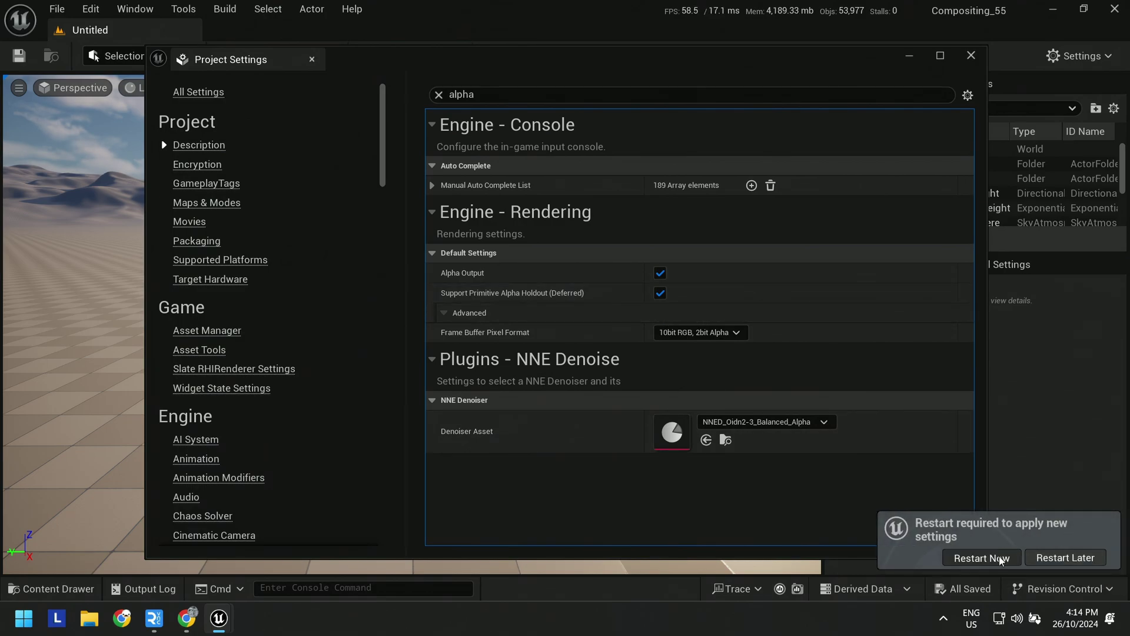
left_click(998, 557)
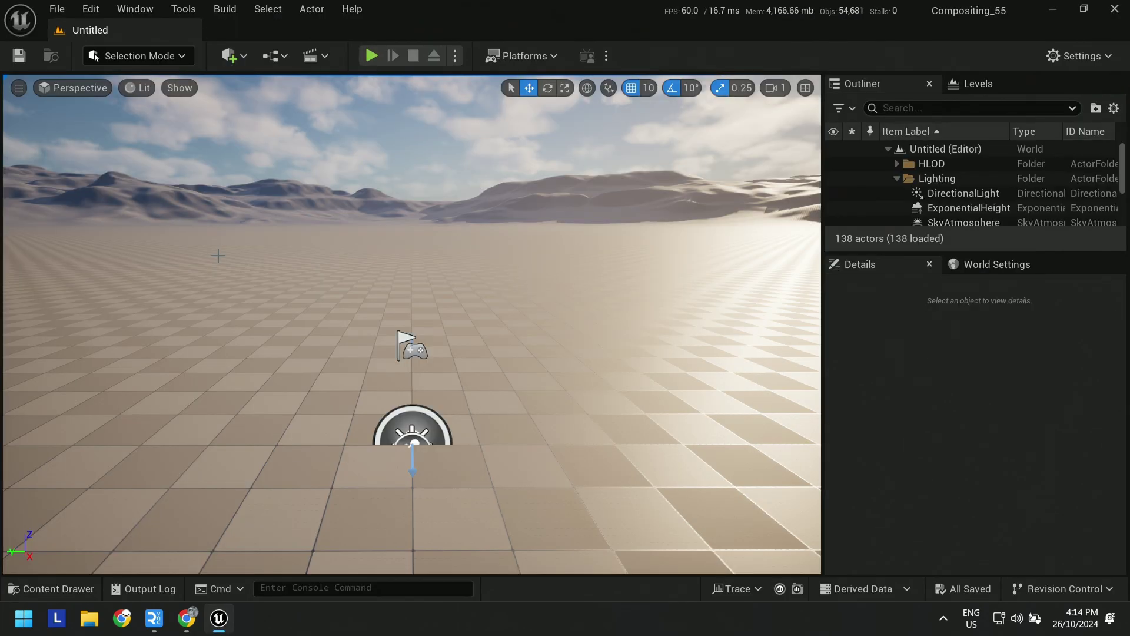
Start a new empty media profile based on the MediaProfile class
key("ctrl+space")
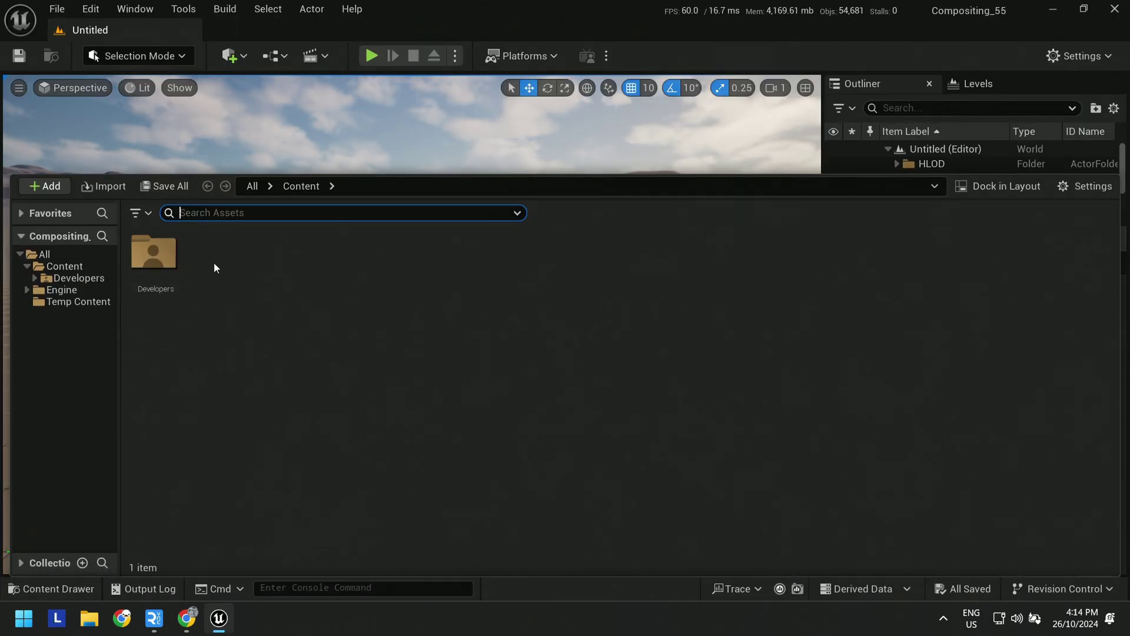
left_click(606, 56)
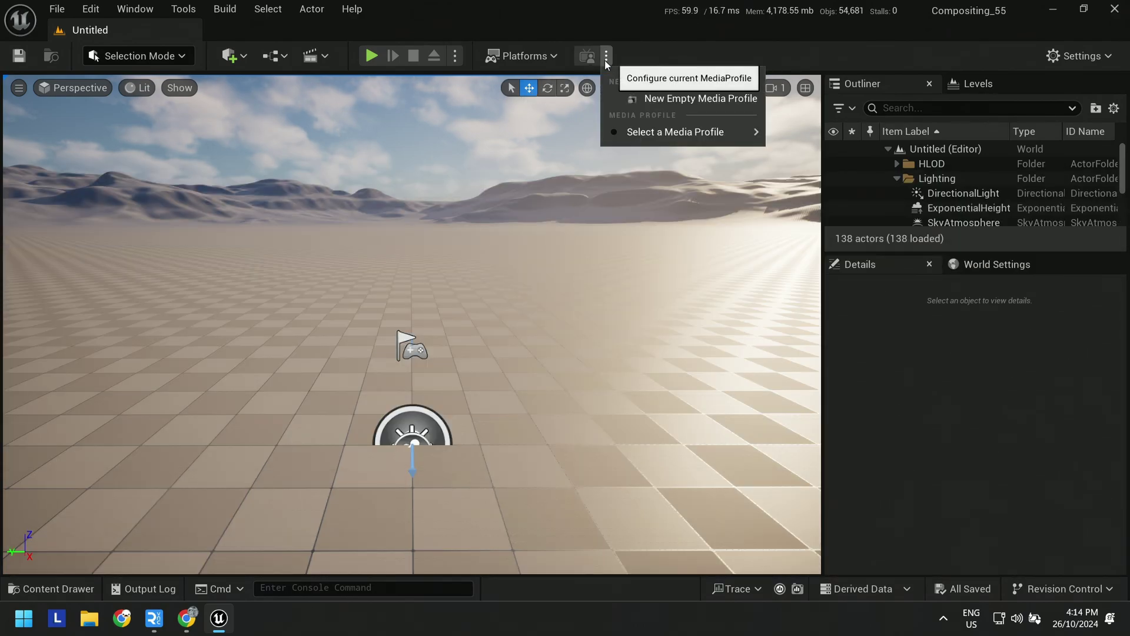
left_click(620, 97)
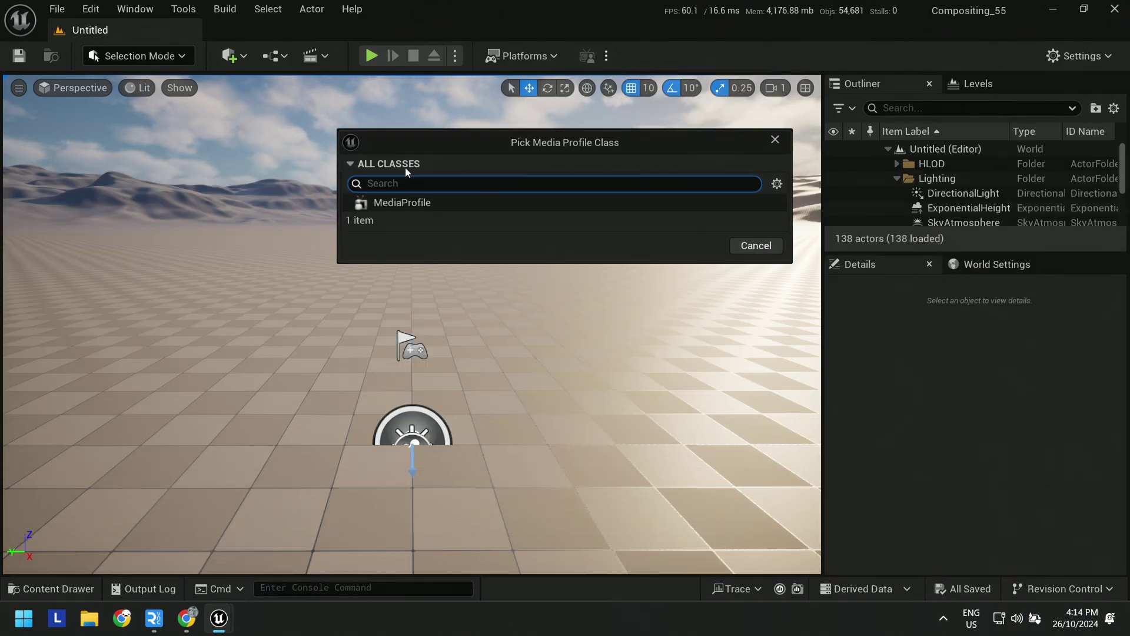
left_click(386, 206)
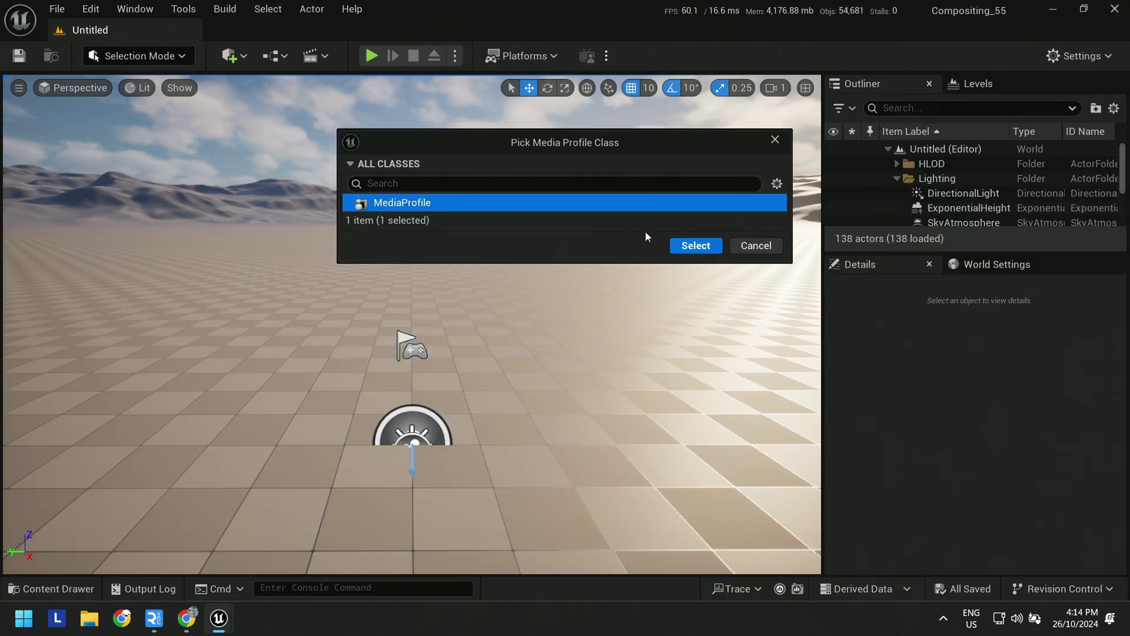
left_click(690, 245)
Create a folder named Media inside the Content folder while saving the media profile
right_click(475, 230)
left_click(514, 260)
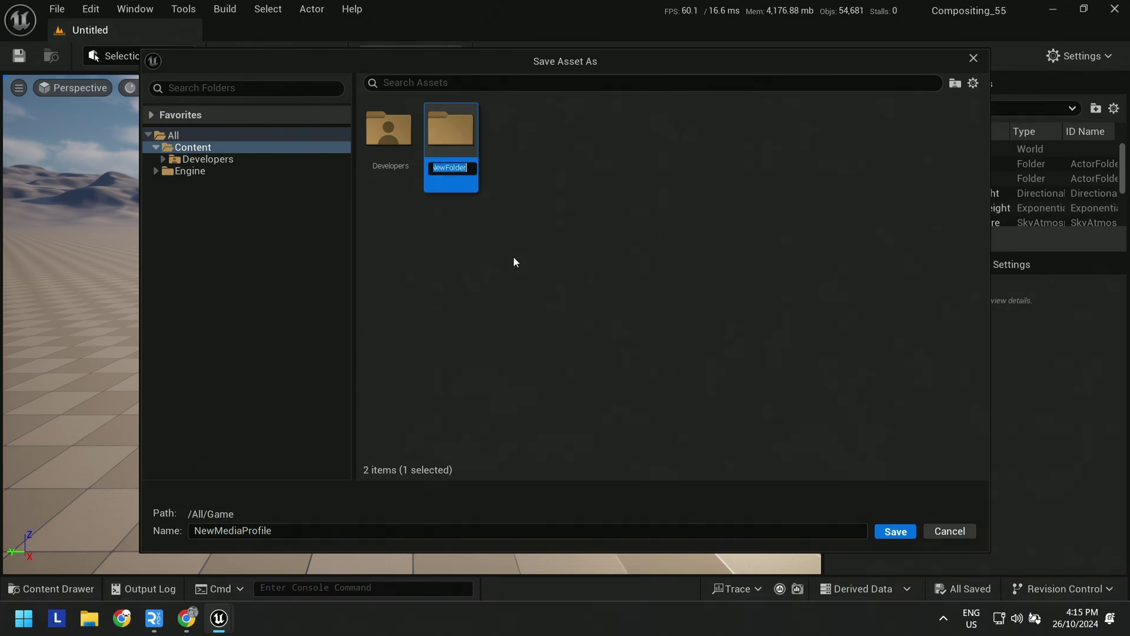
type("Media")
key("Return")
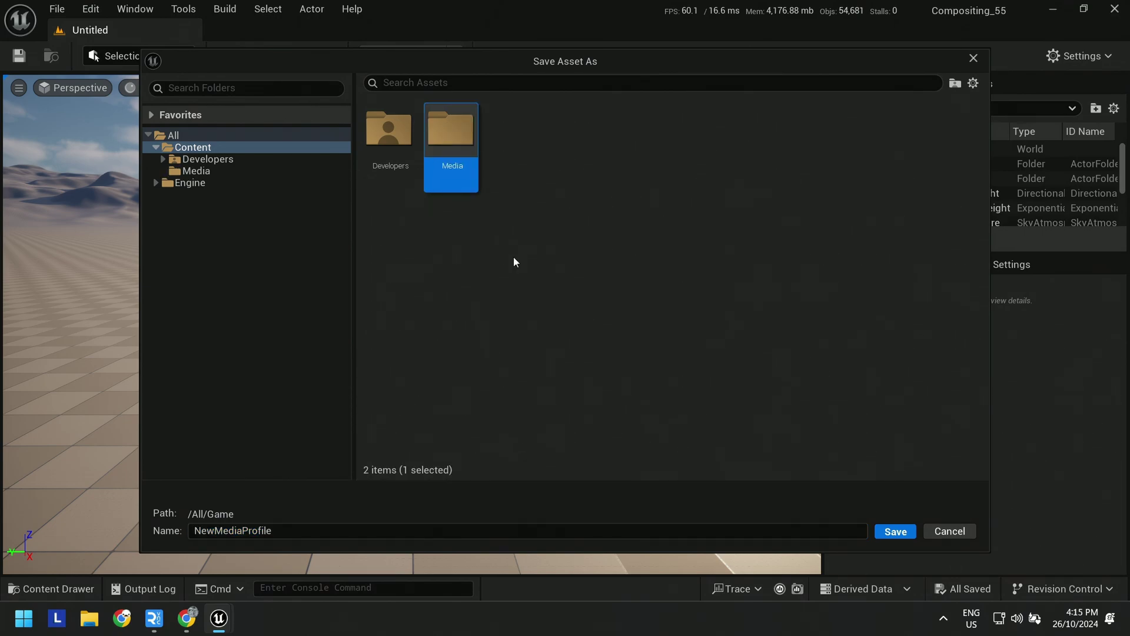
Save the media profile in the Media folder as MP_Blackmagic_Duo2
double_click(470, 172)
left_click(318, 532)
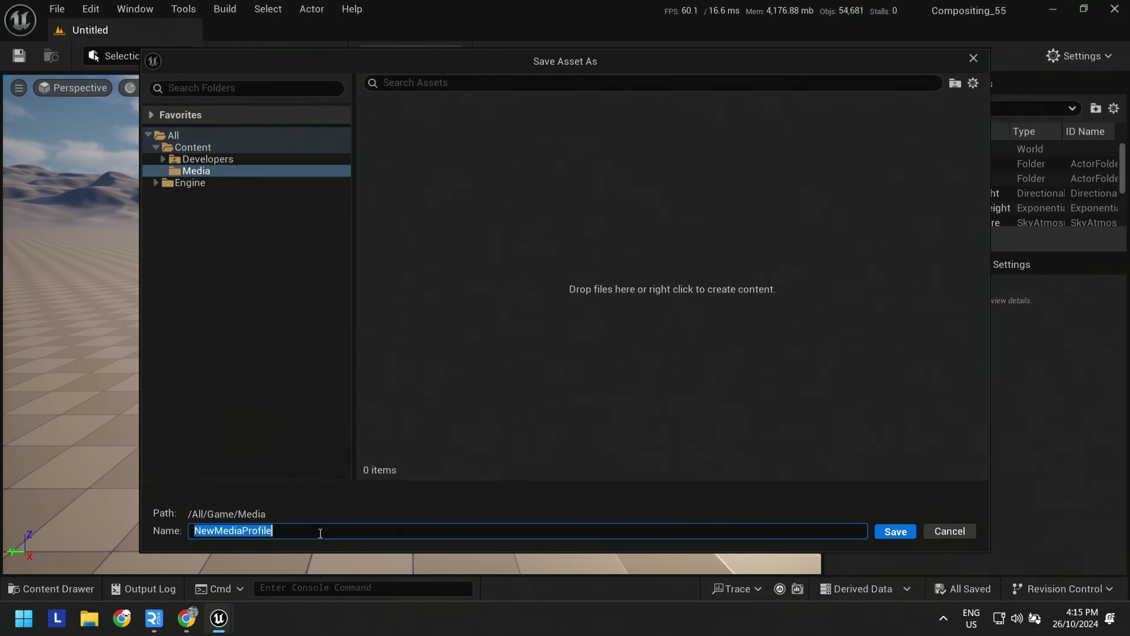
type("MP_Blackmagic_Duo2")
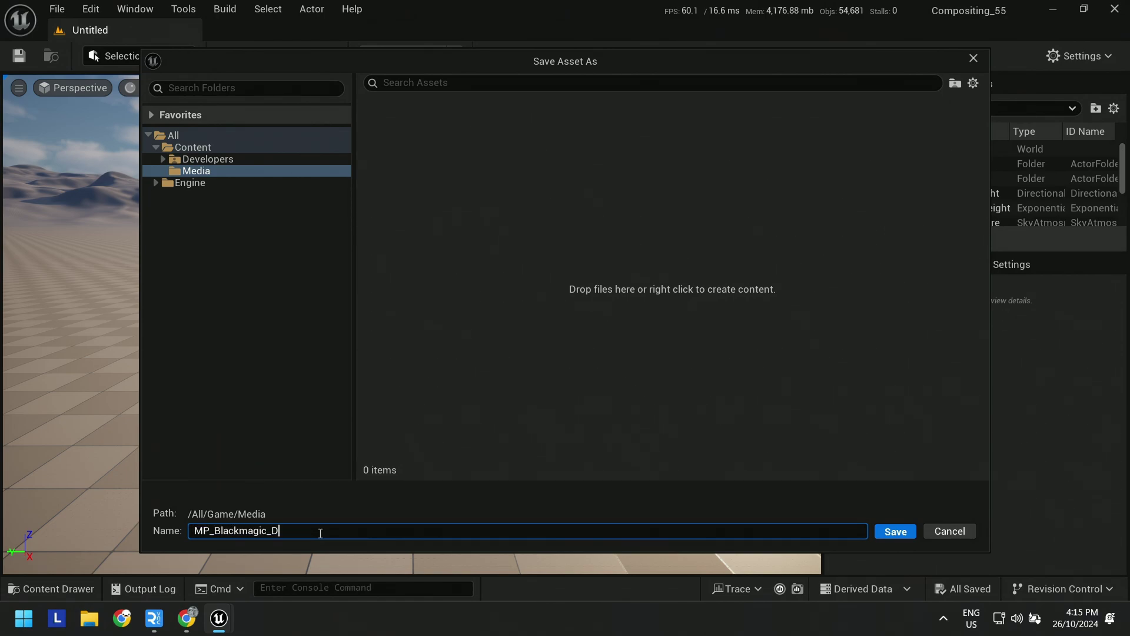
left_click(905, 530)
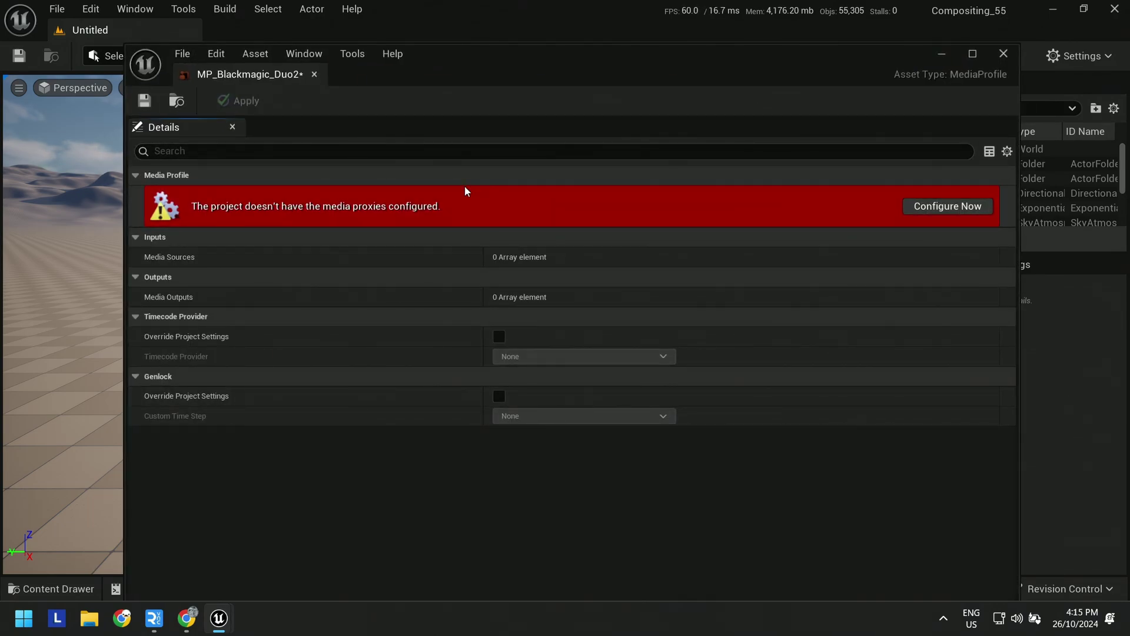
Configure the project's media proxies with one source proxy, one output proxy and bundle creation on, and reopen the current media profile
left_click(947, 206)
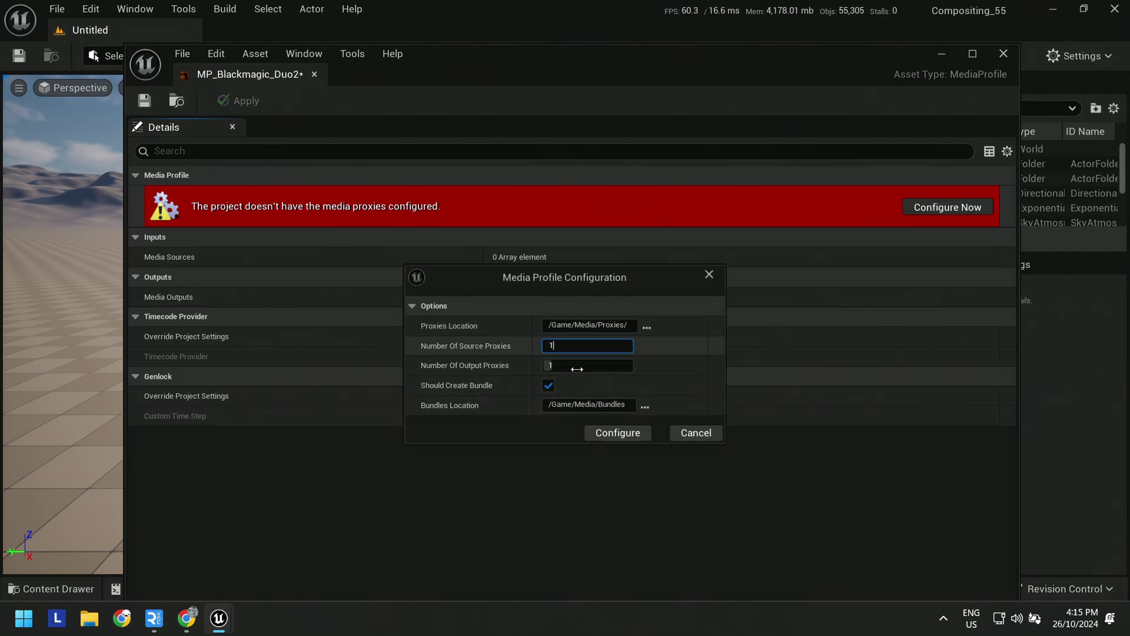
left_click(618, 434)
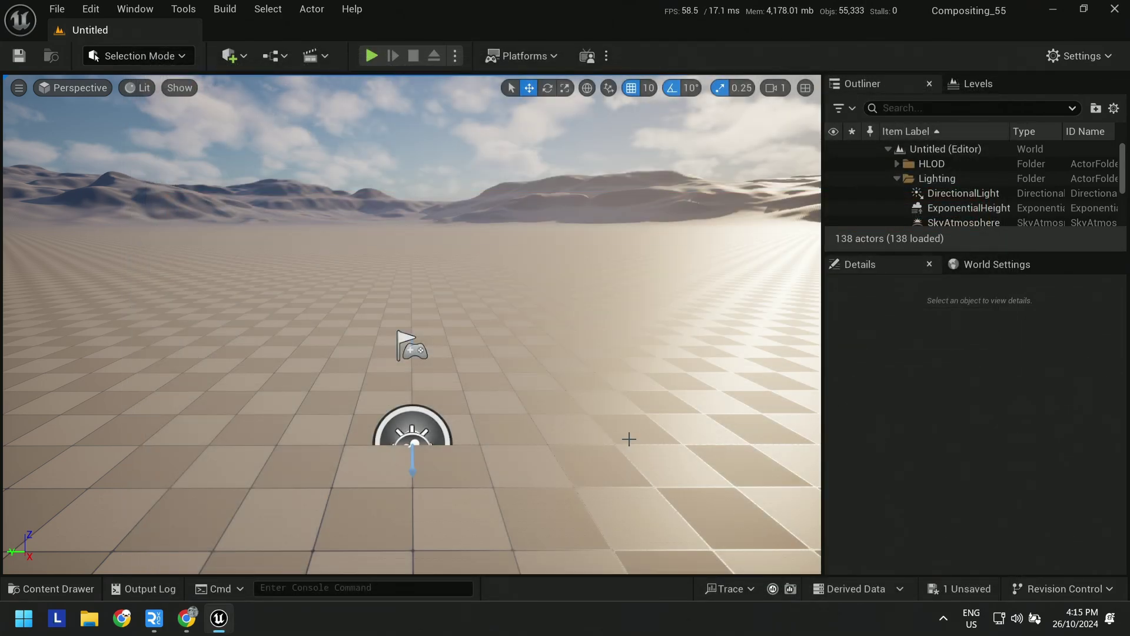
key("ctrl+space")
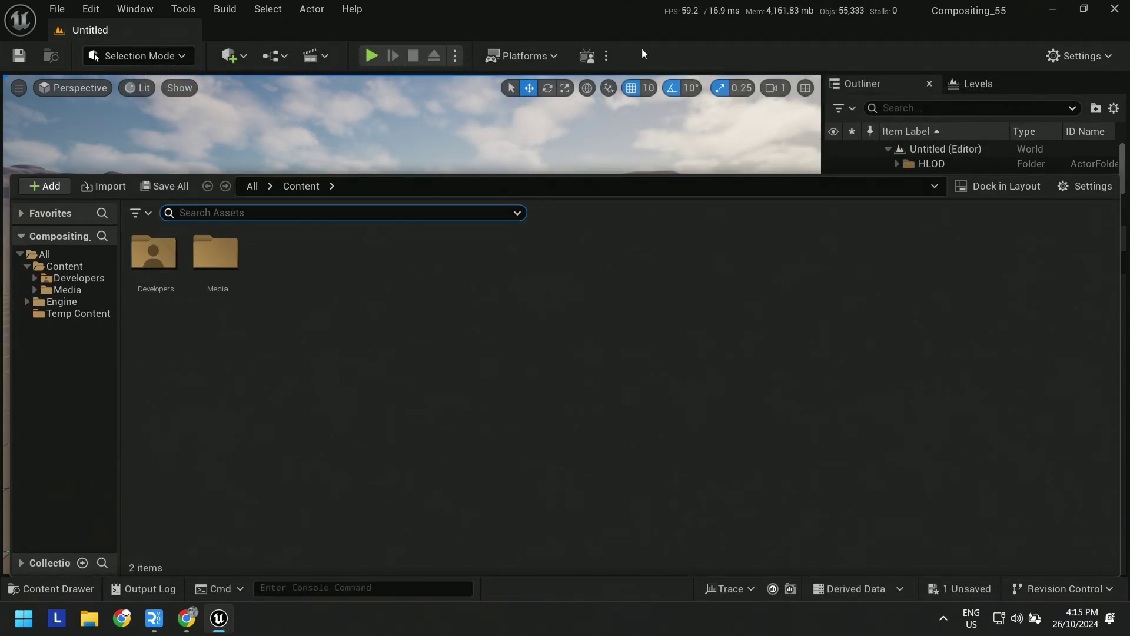
left_click(585, 58)
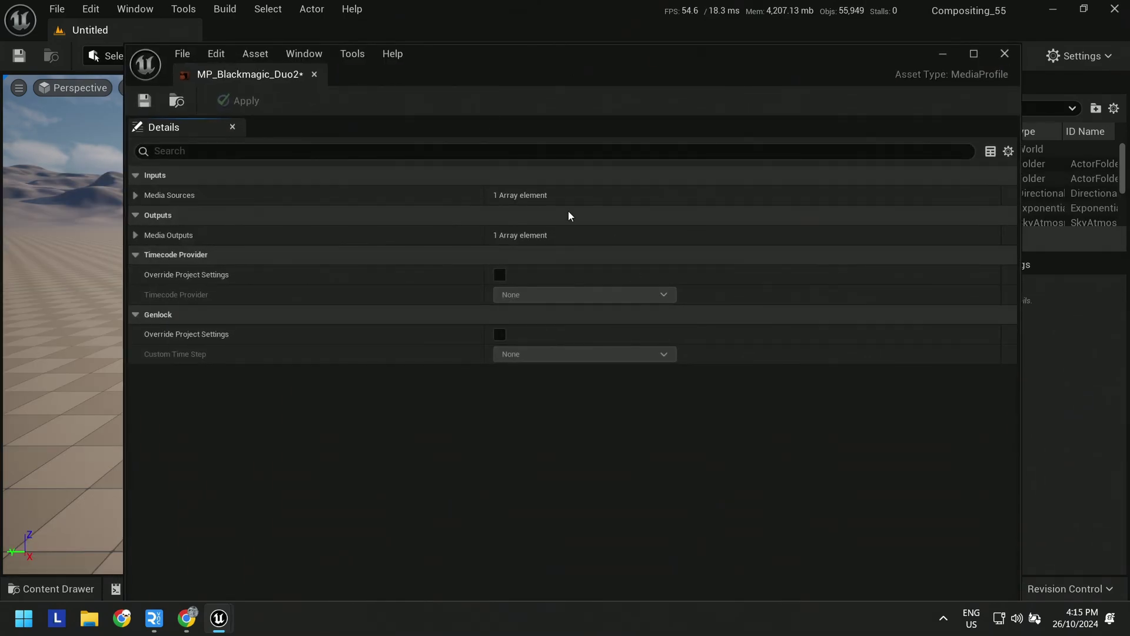
Set MediaSource-01 to Blackmagic Media Source and check its device configuration options, keeping DeckLink Duo (1)
left_click(615, 216)
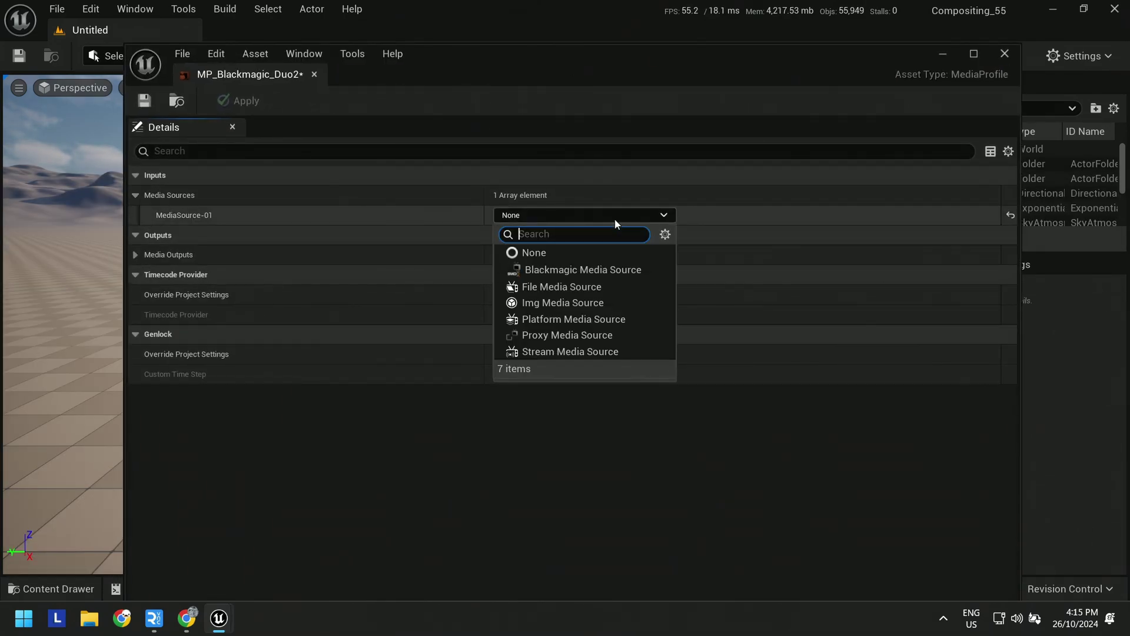
left_click(574, 269)
left_click(147, 216)
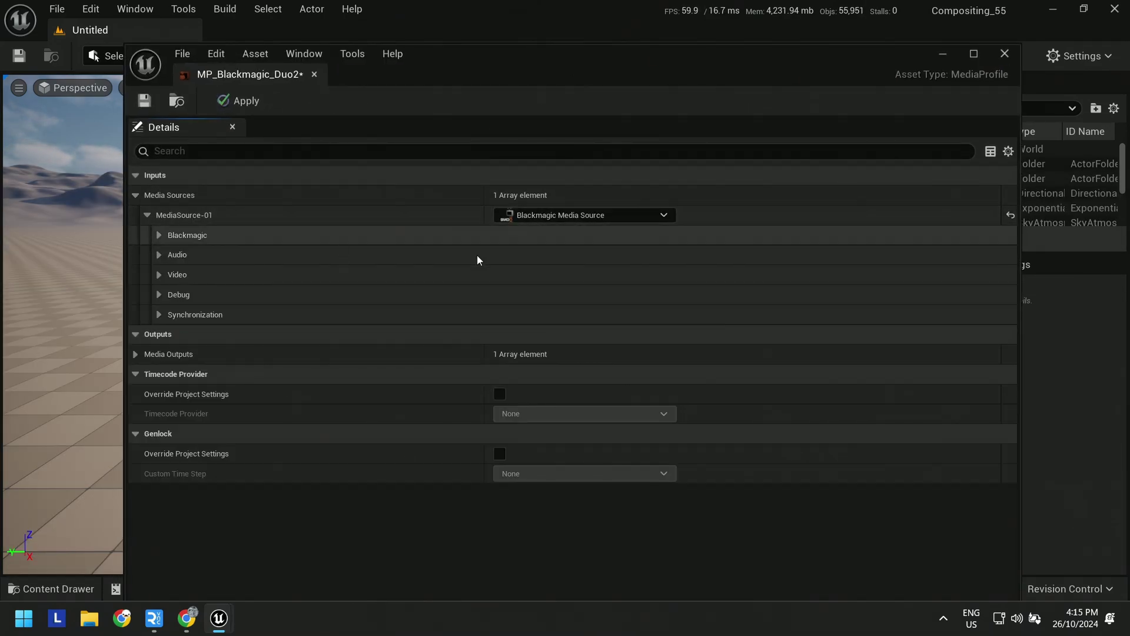
left_click(159, 234)
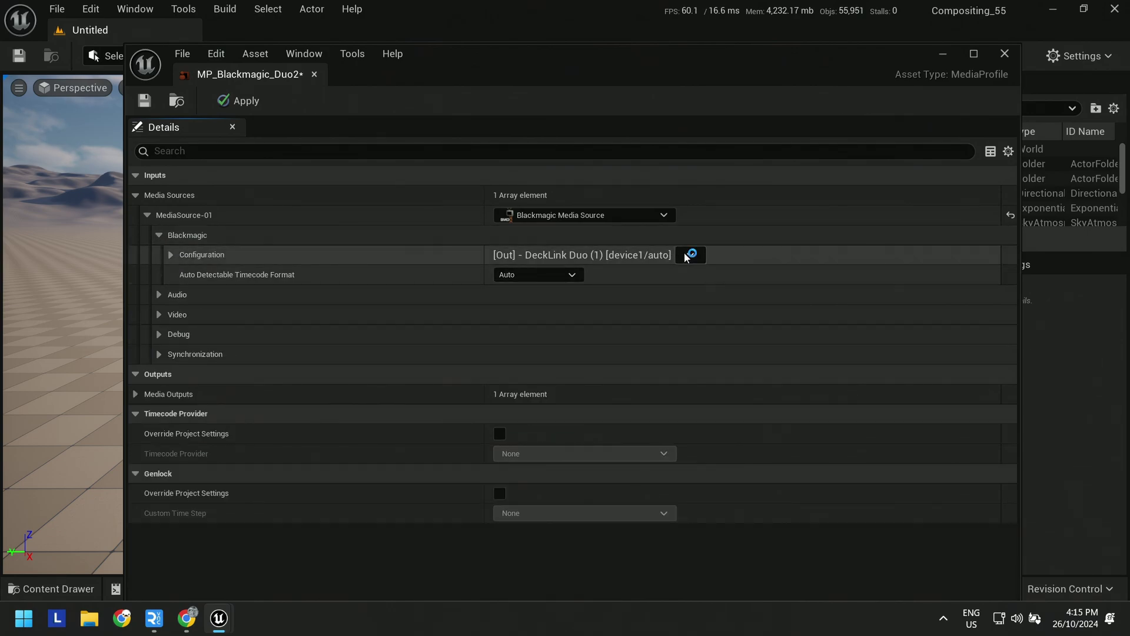
left_click(690, 254)
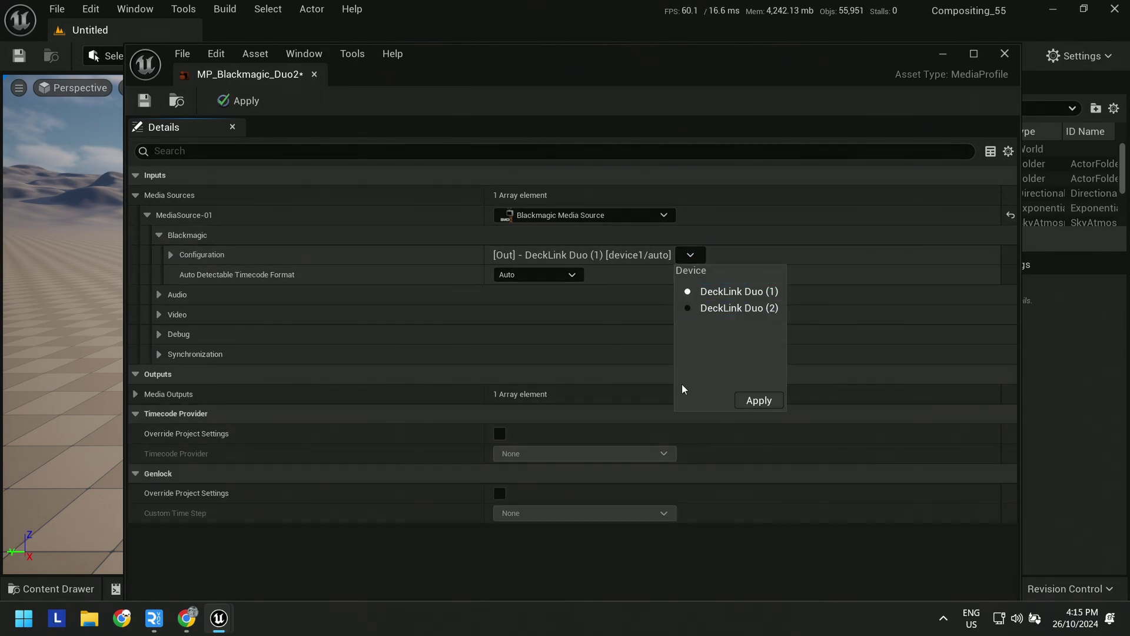
left_click(679, 257)
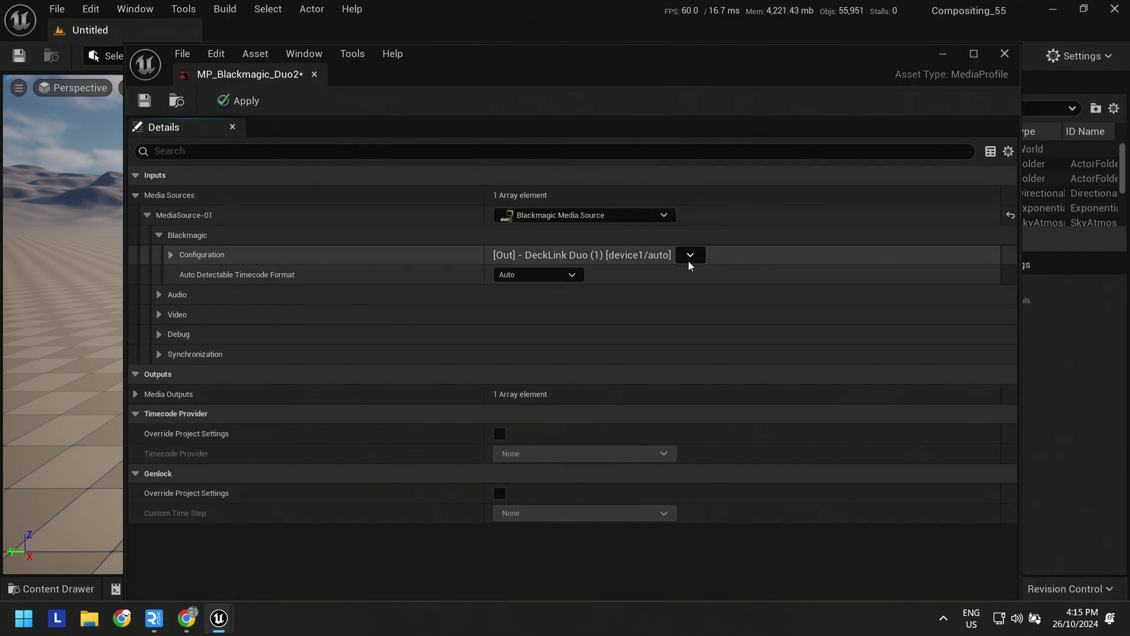
Set the video color format of MediaSource-01 to 10bit YUV and collapse the media source settings
left_click(159, 314)
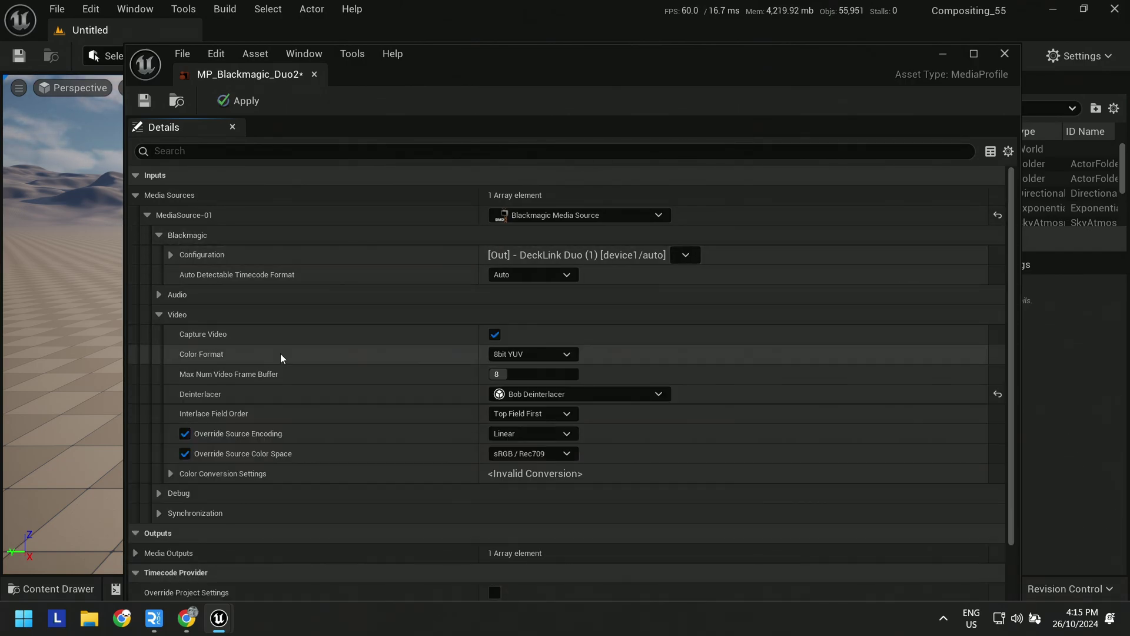
left_click(548, 354)
left_click(528, 382)
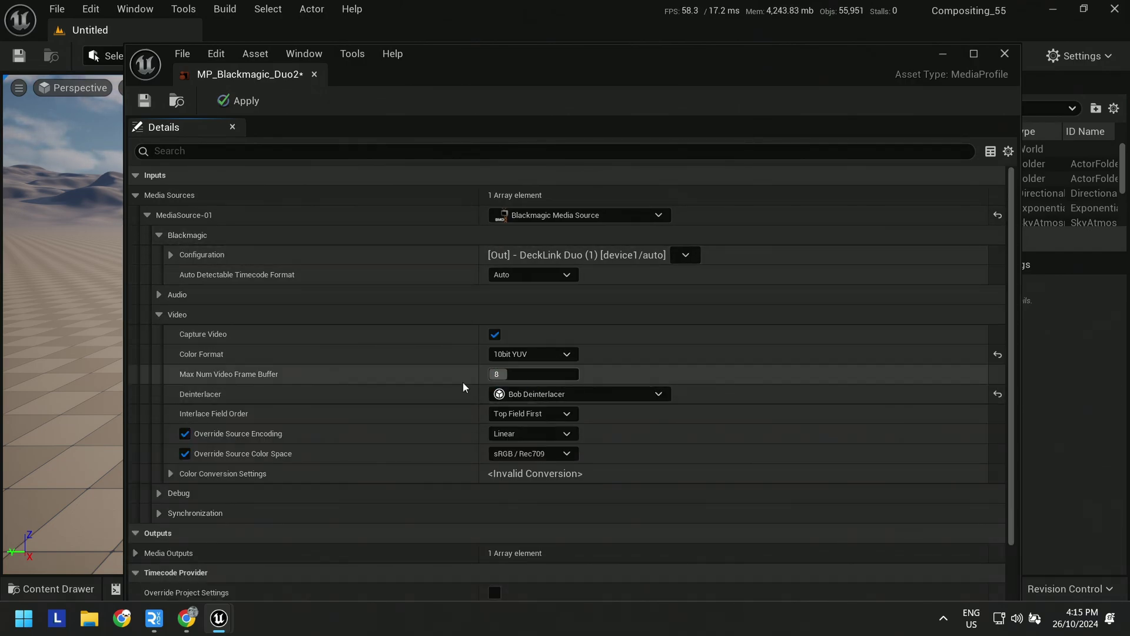
left_click(185, 316)
left_click(135, 195)
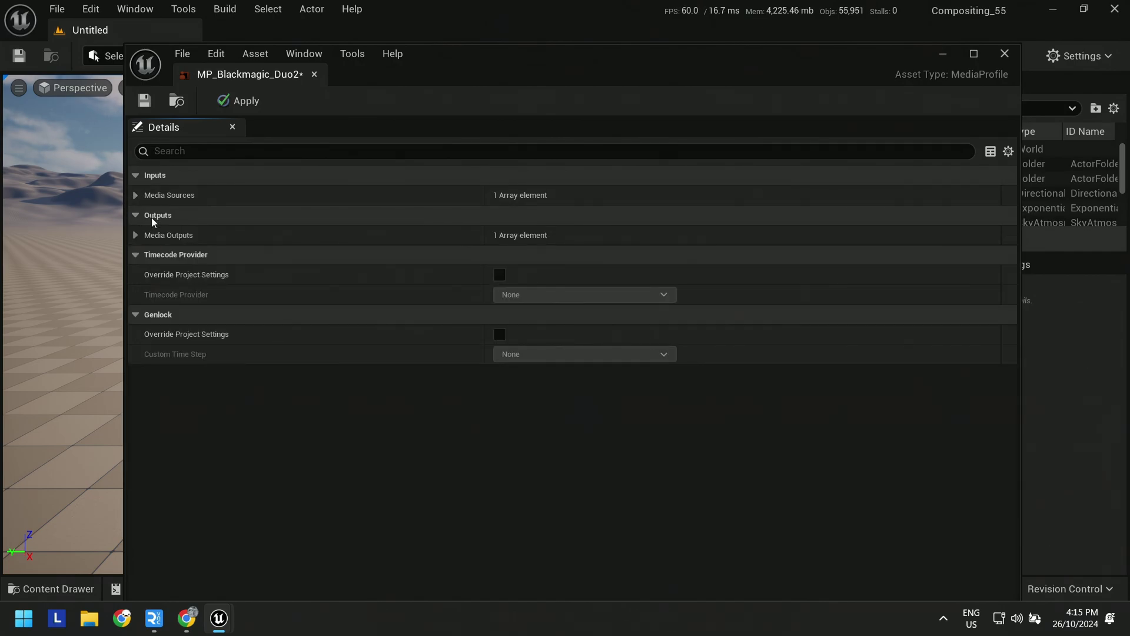
Set MediaOutput-01 to Blackmagic Media Output
left_click(135, 234)
left_click(596, 255)
left_click(545, 306)
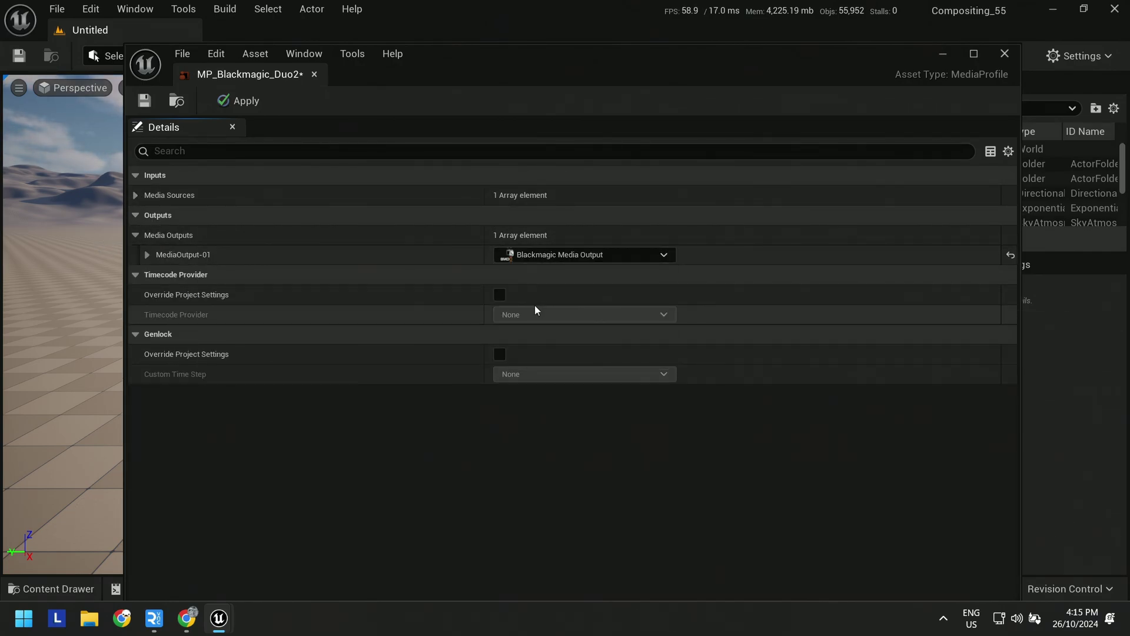
Configure MediaOutput-01 as a Fill output on DeckLink Duo (1), Single Link, HD 1080 Progressive at 59.94 fps
left_click(146, 254)
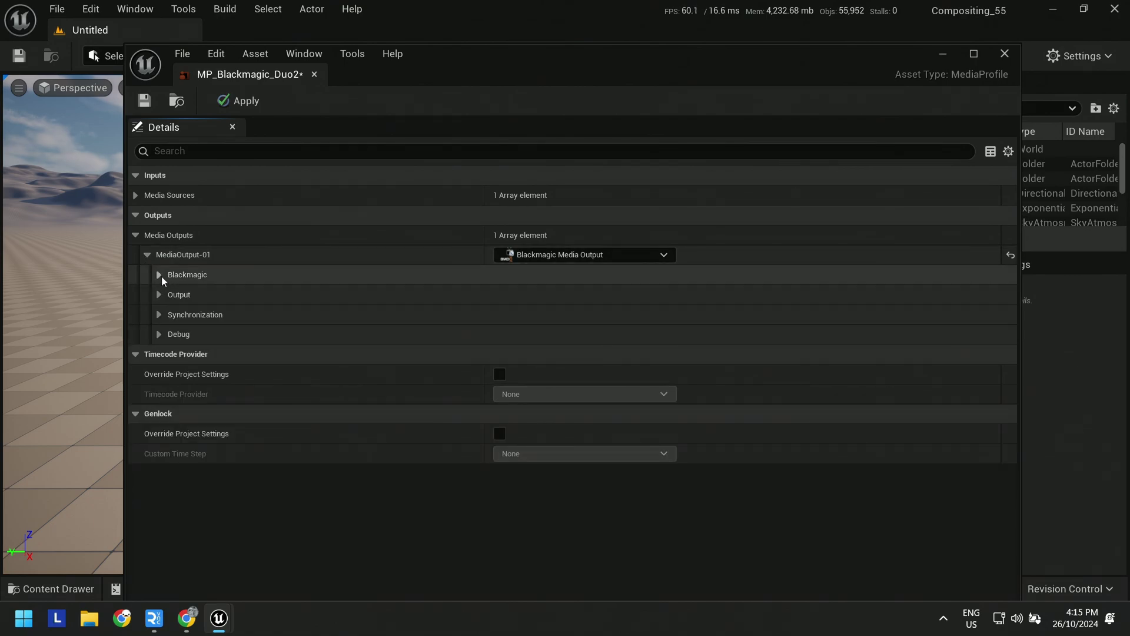
left_click(159, 275)
left_click(580, 298)
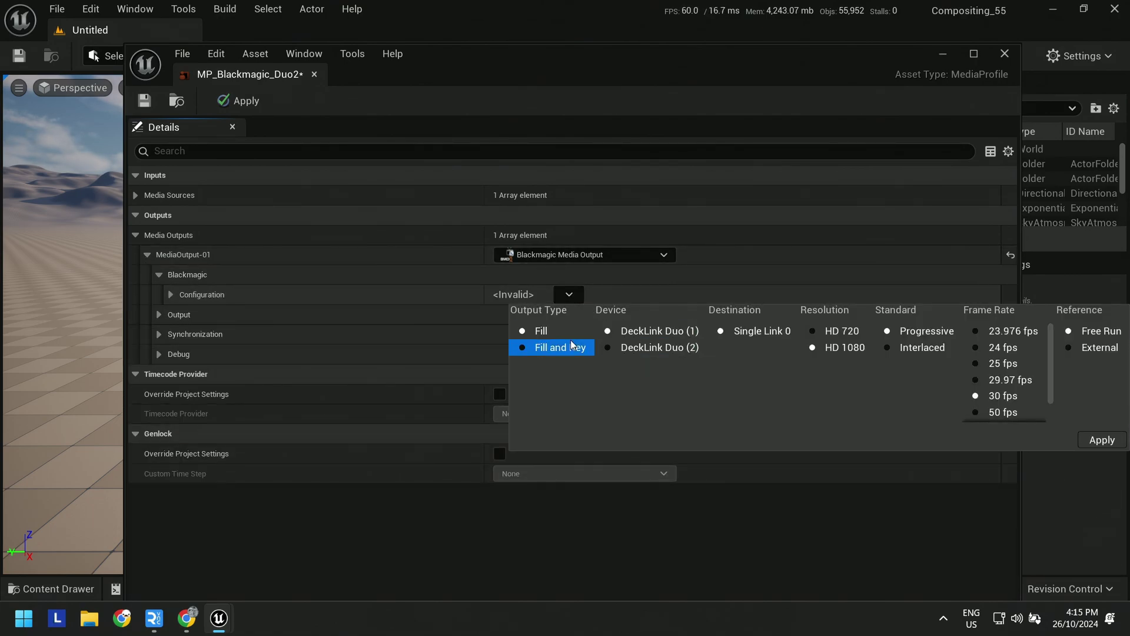
scroll(1001, 389, "down", 2)
left_click(1008, 398)
left_click(1102, 439)
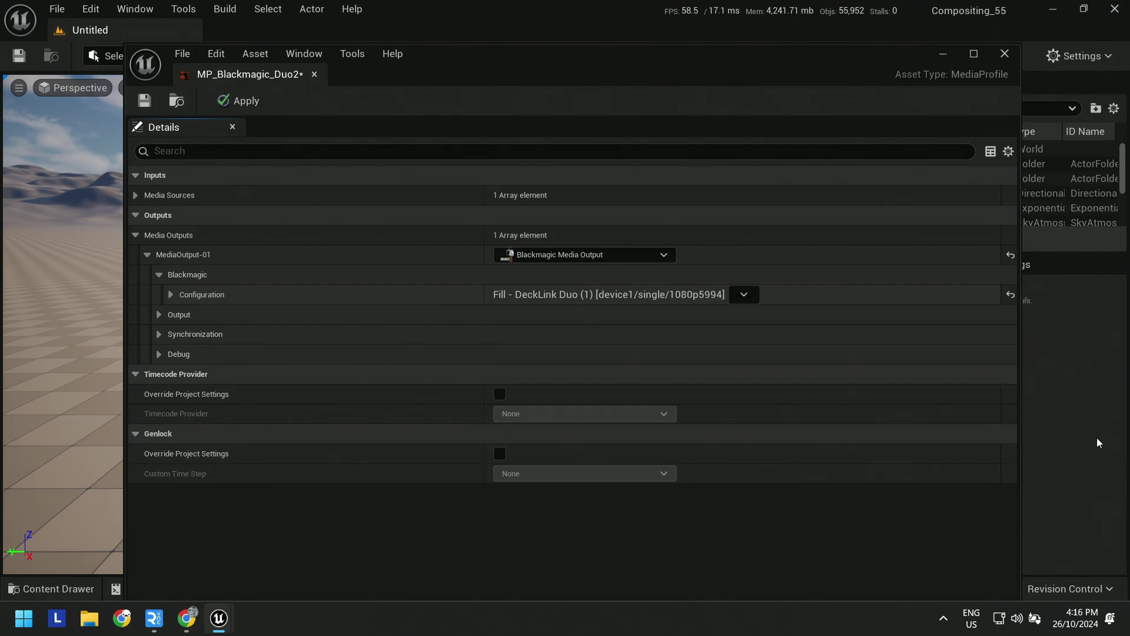
Set the pixel format of MediaOutput-01 to 10bit YUV and collapse the media output settings
left_click(167, 316)
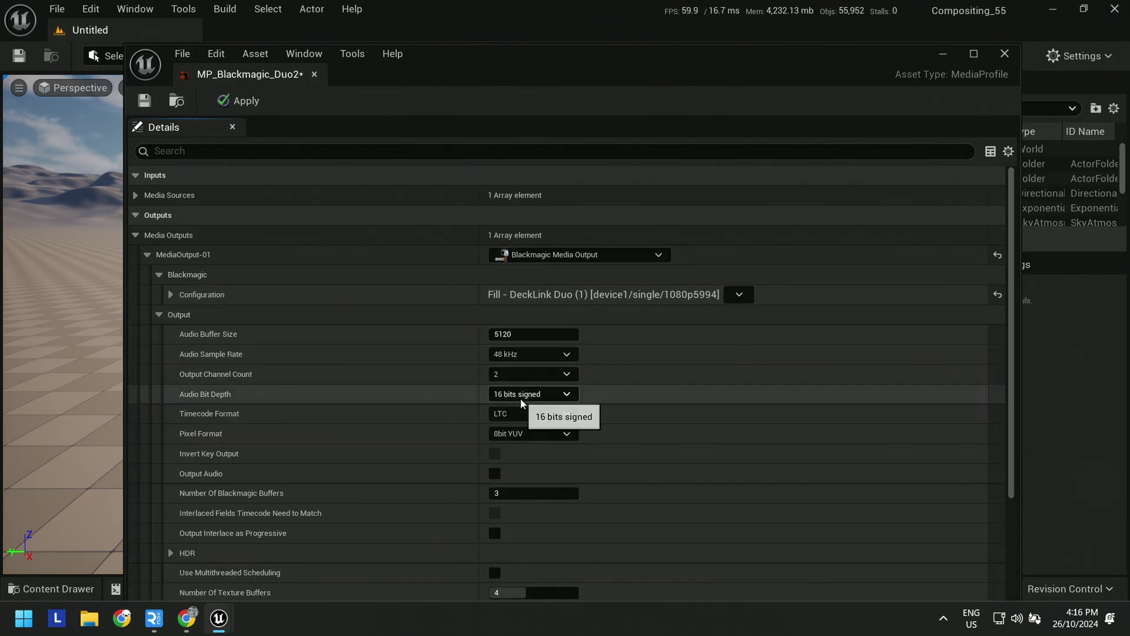
left_click(517, 432)
left_click(529, 460)
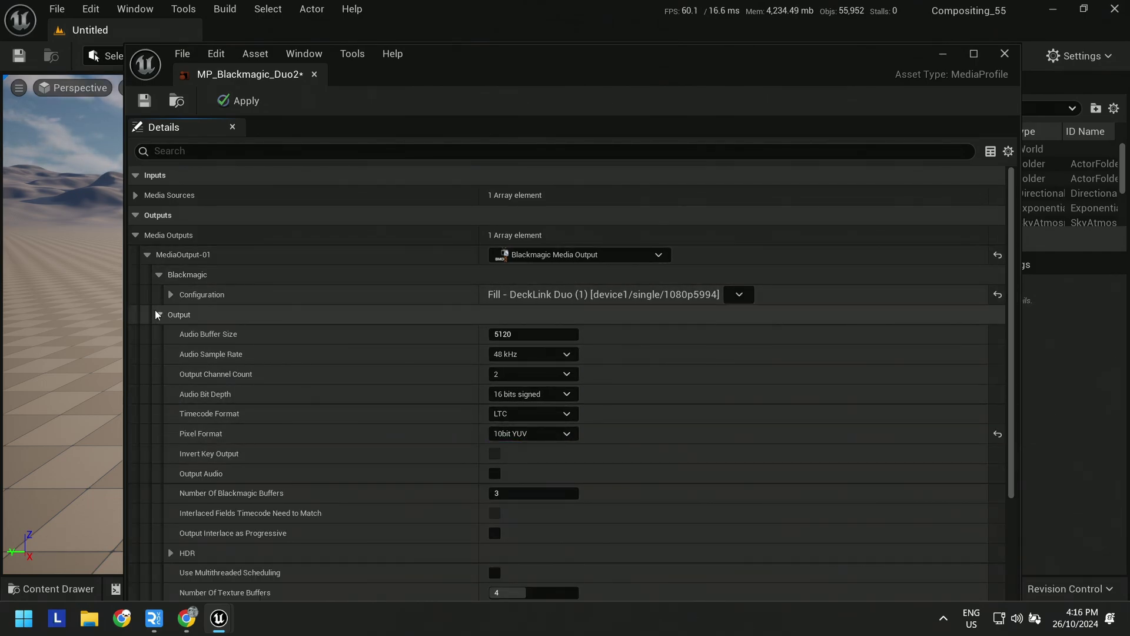
left_click(147, 254)
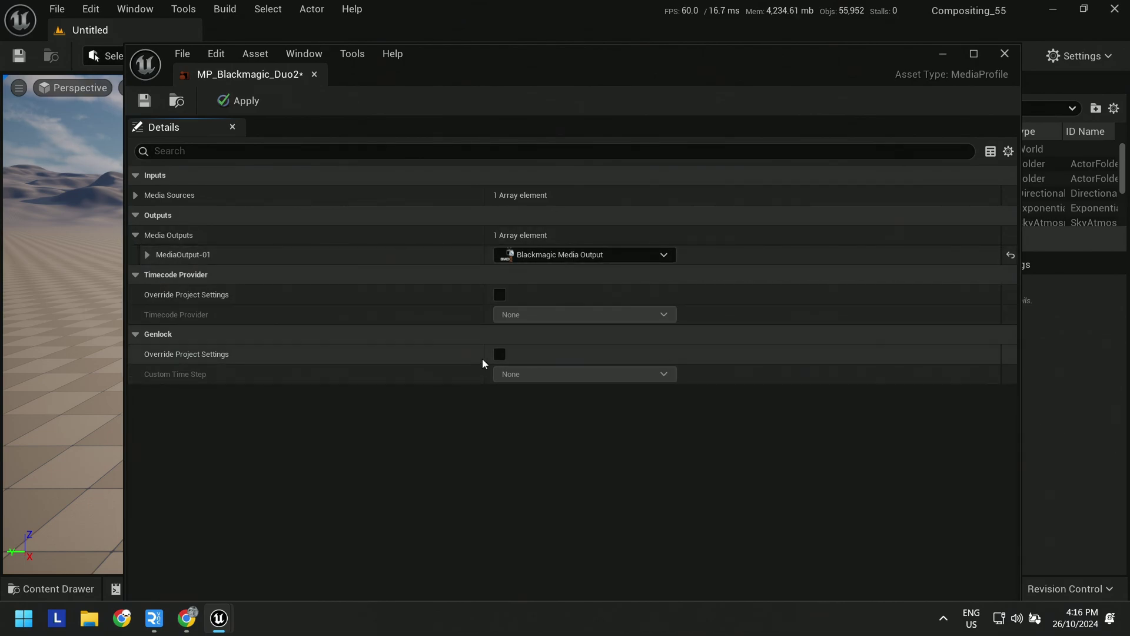
Override the project's genlock settings in the media profile with a Blackmagic SDI Input custom time step
left_click(499, 354)
left_click(509, 378)
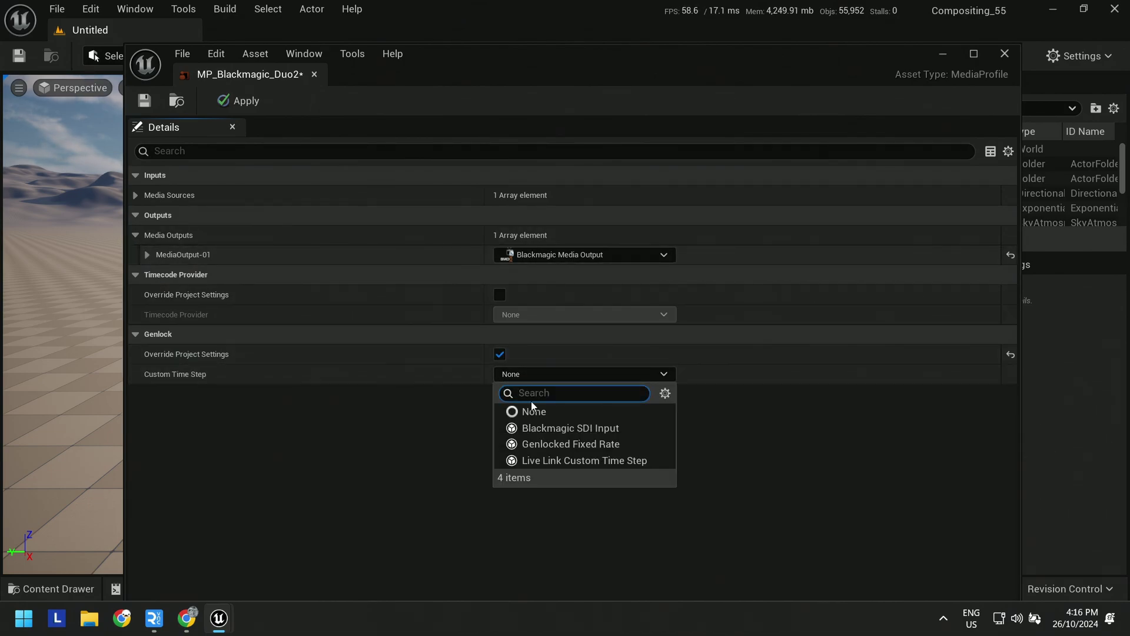
left_click(560, 433)
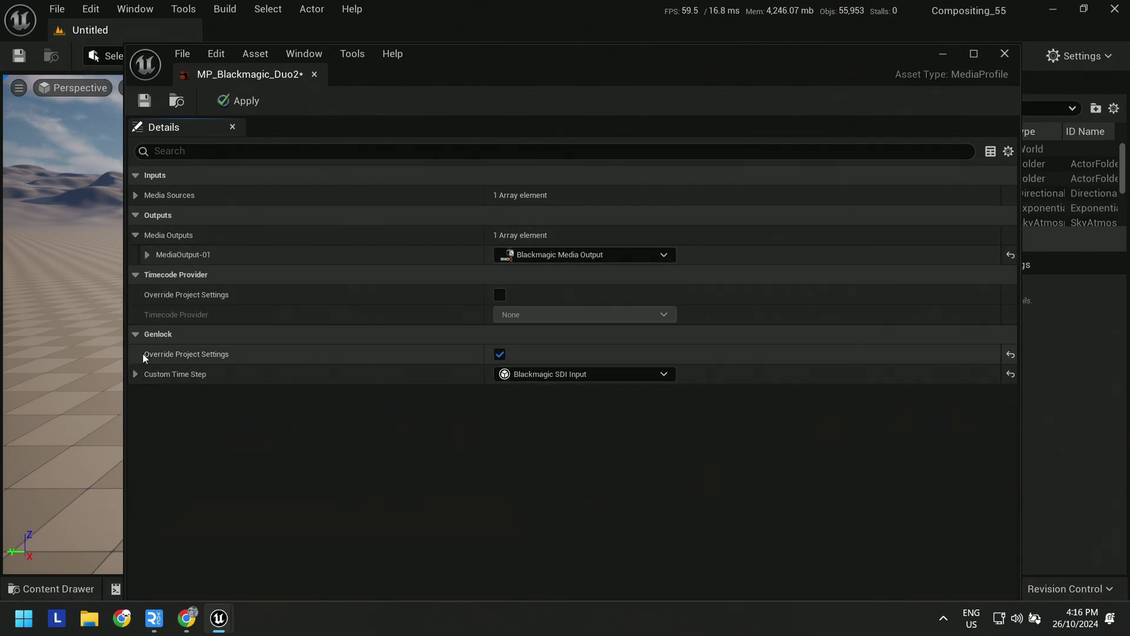
Configure the genlock input to DeckLink Duo (1), HD 1080 Progressive at 59.94 fps, then apply, save and close the media profile
left_click(136, 375)
left_click(148, 395)
left_click(569, 413)
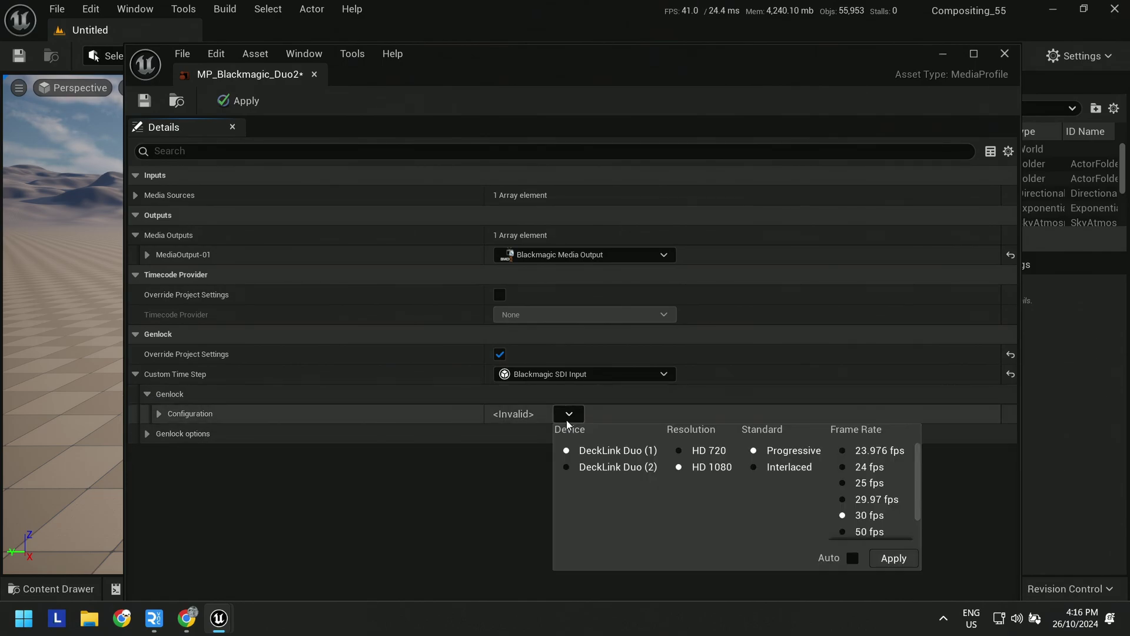
scroll(857, 497, "down", 2)
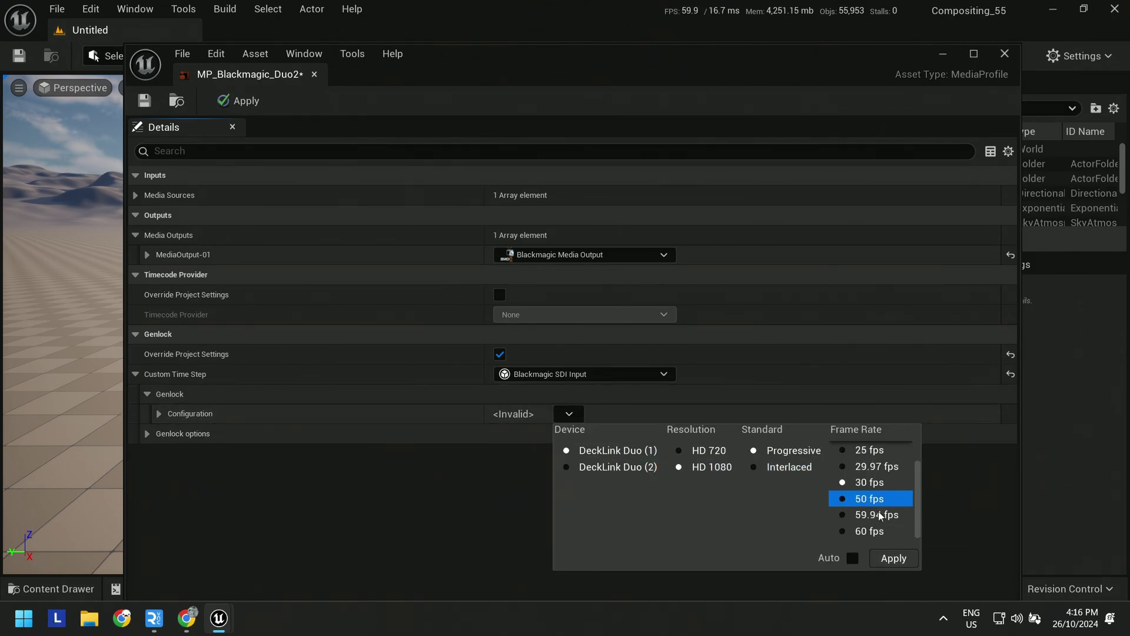
left_click(890, 557)
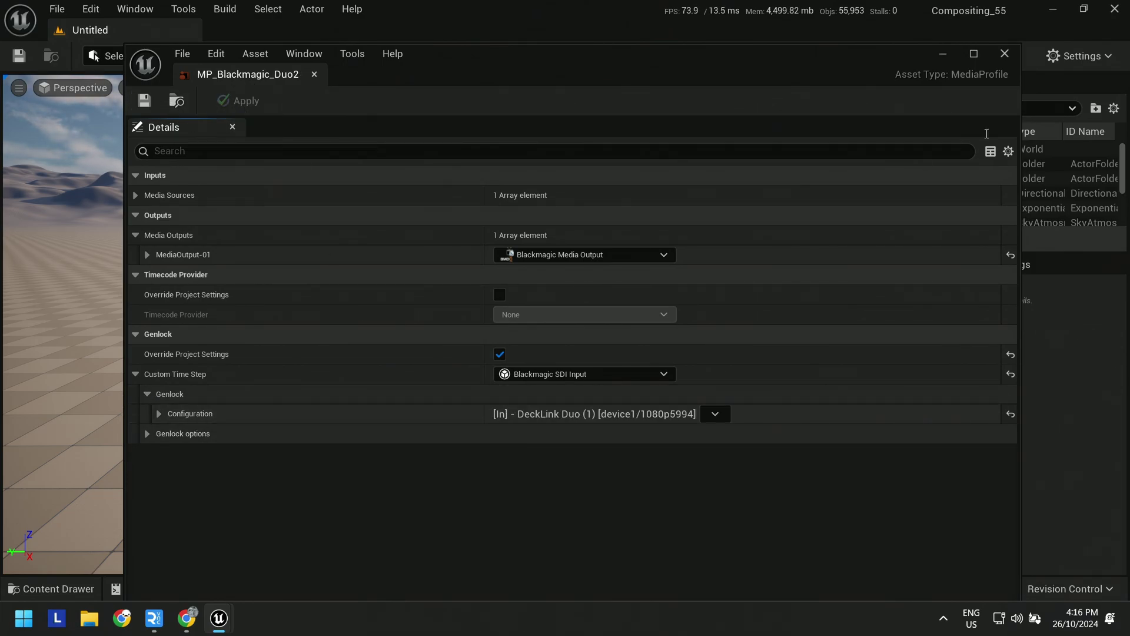
left_click(1006, 54)
Try to place the MediaBundle-01 asset from the Media/Bundles folder into the level
key("ctrl+space")
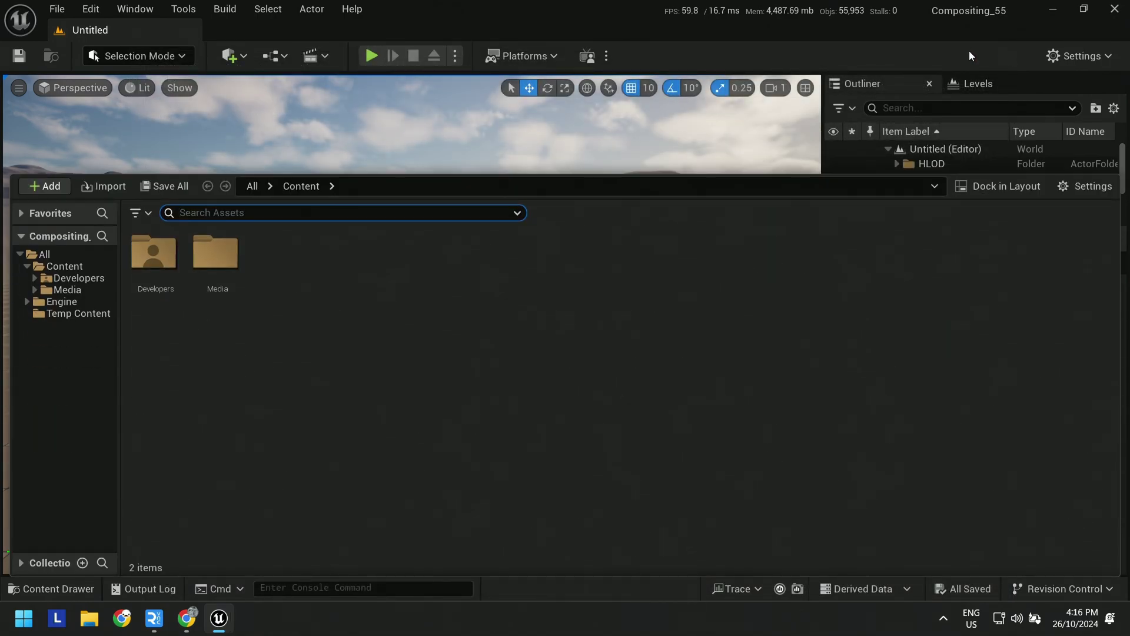
double_click(232, 265)
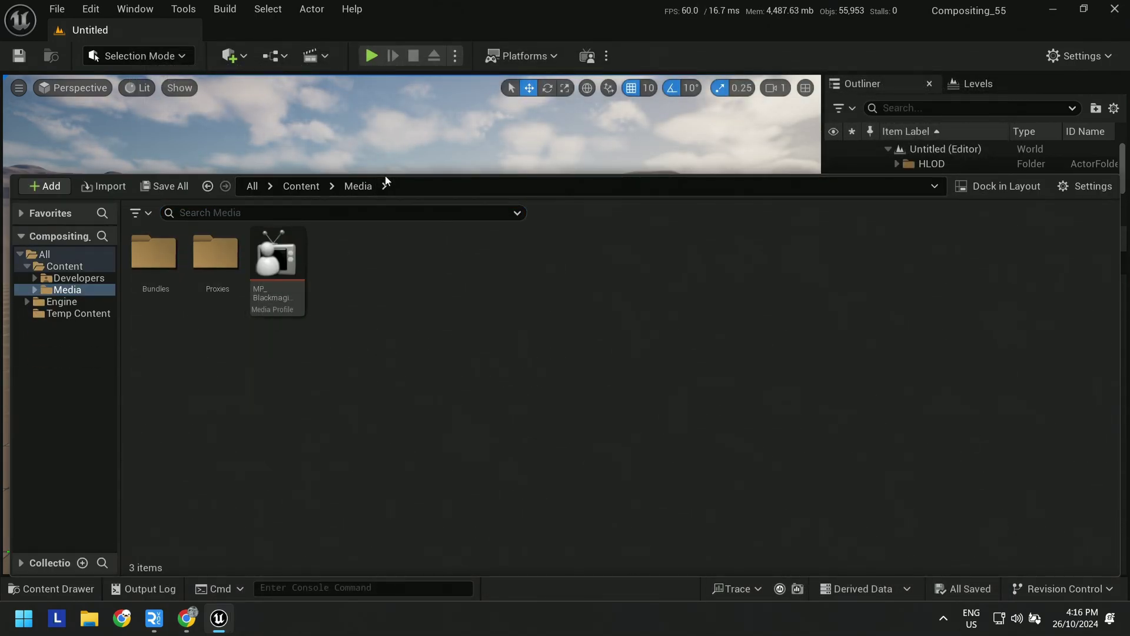
left_click_drag(386, 175, 381, 378)
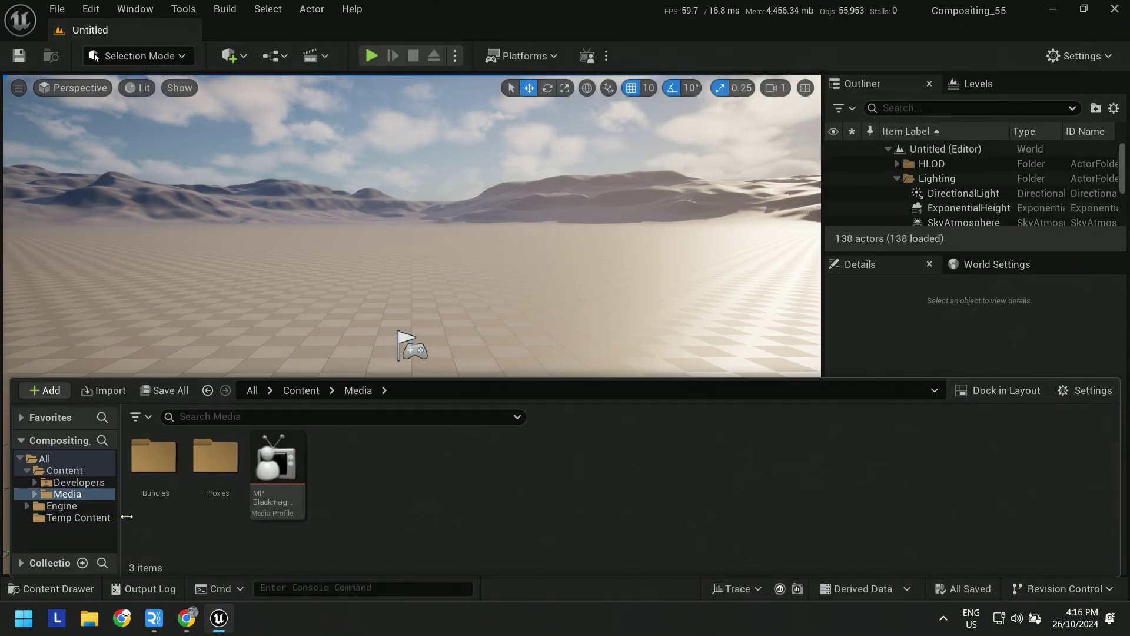
double_click(153, 456)
left_click_drag(214, 457, 295, 490)
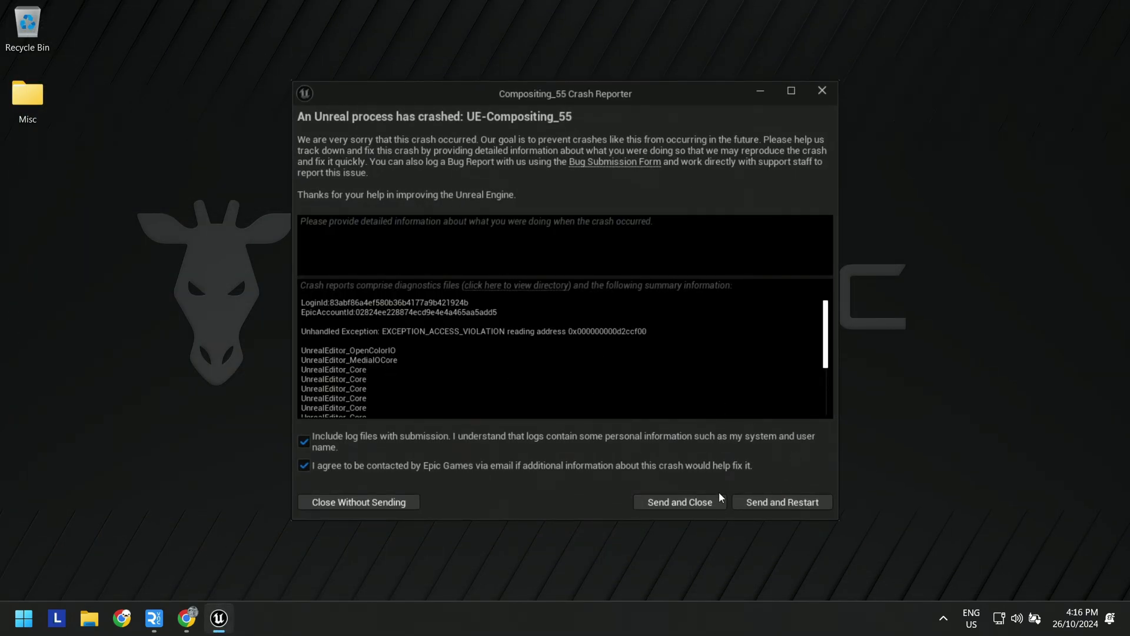
Send the crash report, restart the editor and close the Project Settings window
left_click(765, 504)
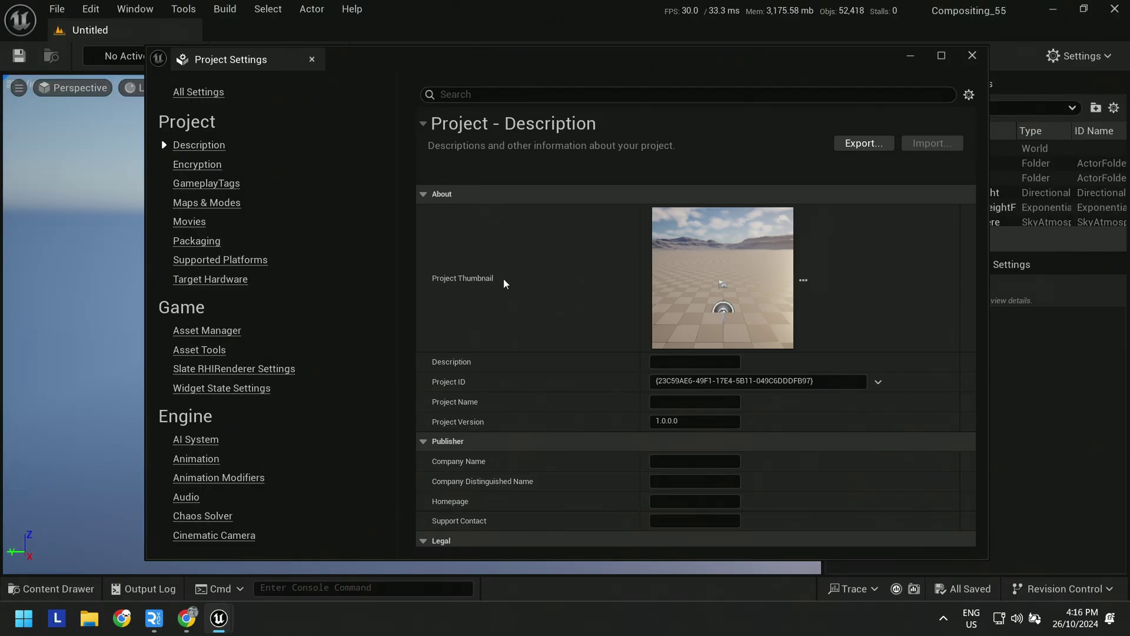
left_click(971, 55)
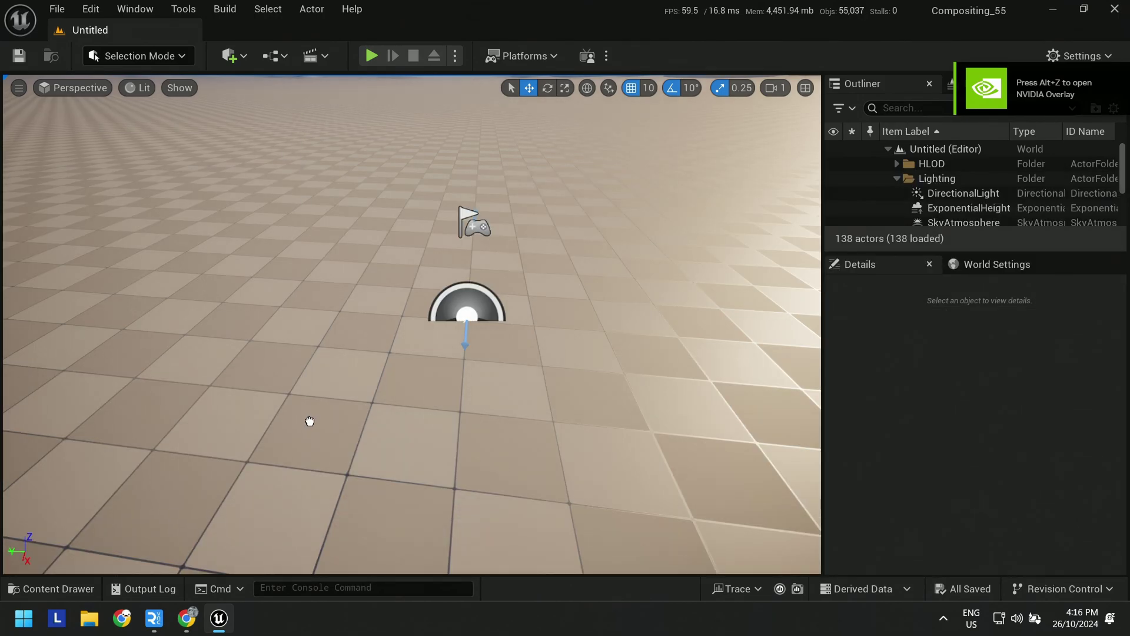
Place MediaBundle-01 on the level floor at X 240, Y 160 and raise it to a height of 180
left_click_drag(310, 421, 309, 421)
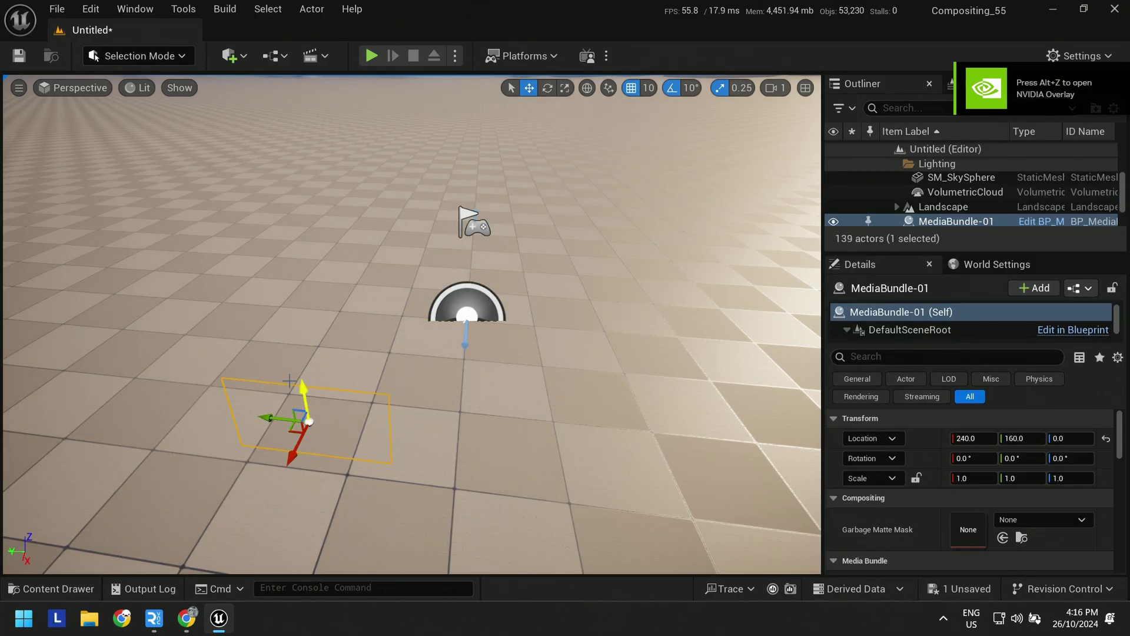
right_click_drag(383, 249, 218, 176)
scroll(383, 250, "down", 3)
key("w")
key("s")
right_click_drag(318, 227, 753, 250)
key("w")
scroll(380, 247, "up", 2)
key("s")
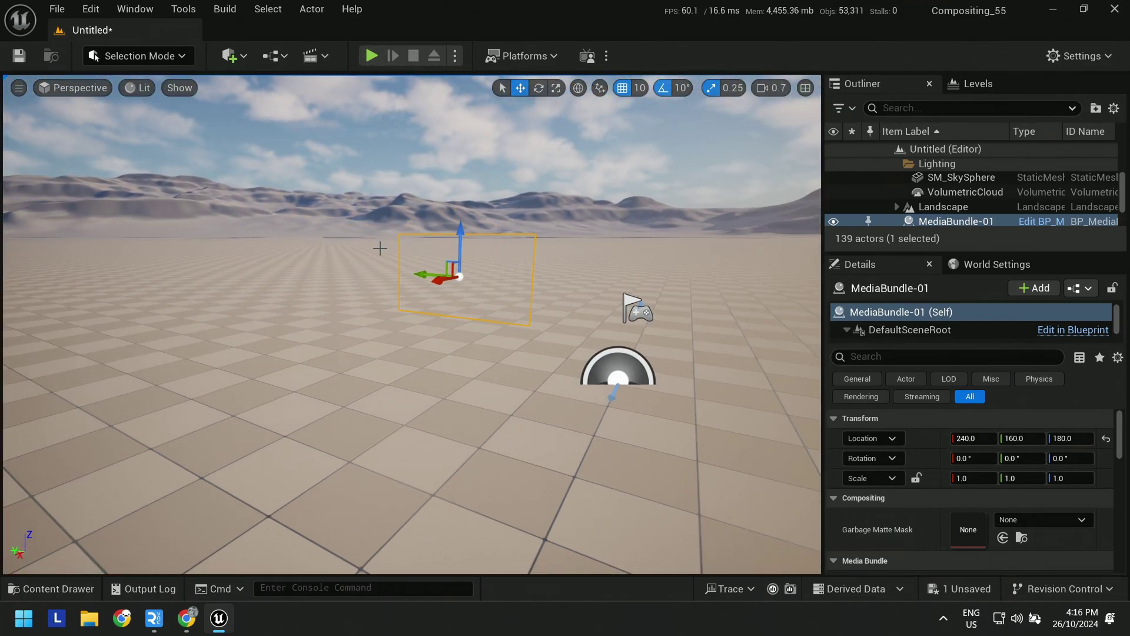
Create a new level from the Empty Level template
left_click(43, 8)
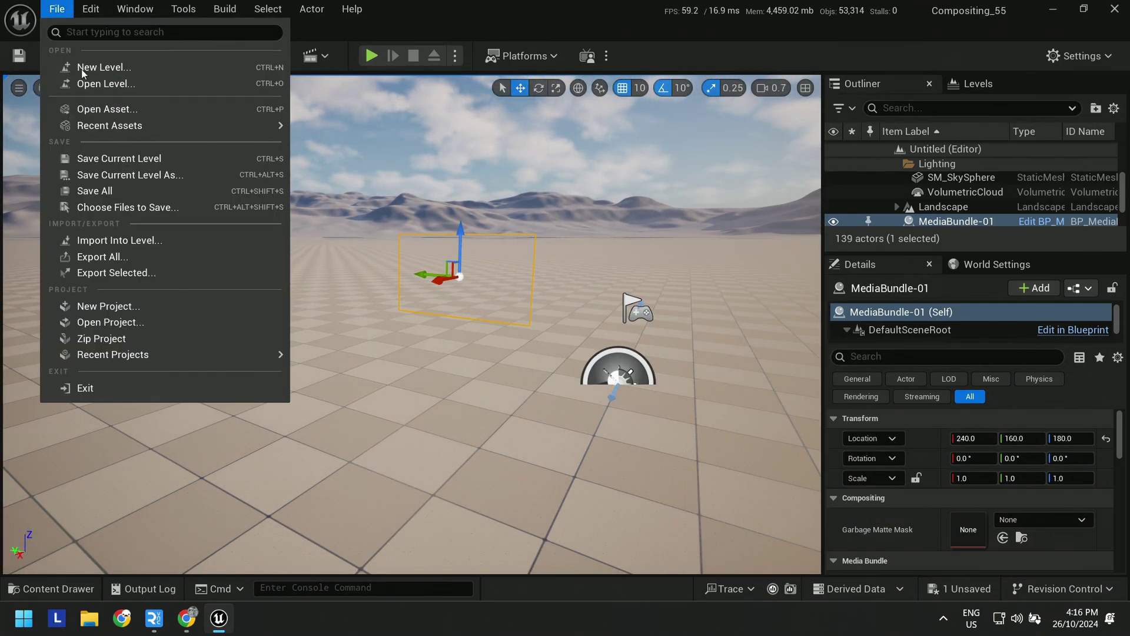
left_click(83, 66)
left_click(651, 258)
left_click(676, 446)
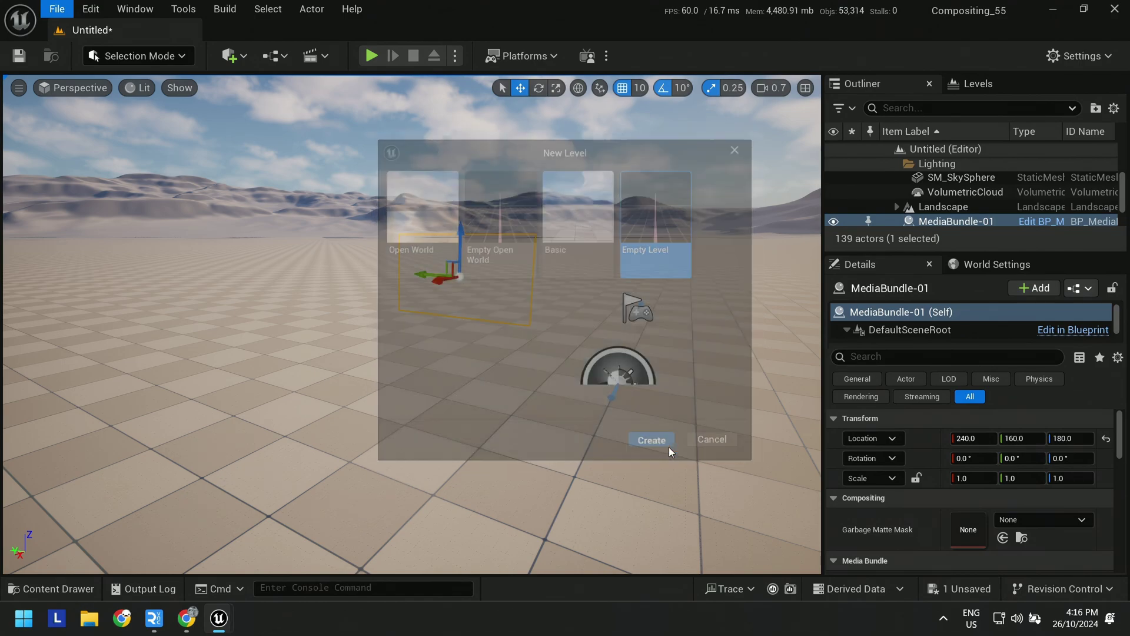
left_click(687, 476)
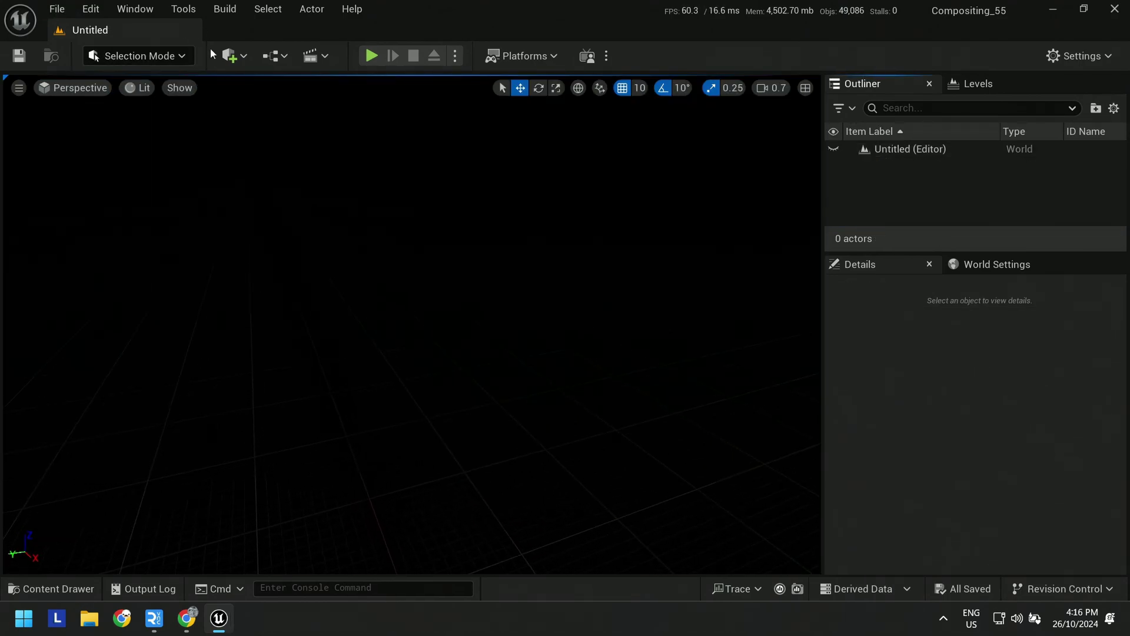
Add a Cube shape to the empty level and reset its location to the origin
left_click(230, 56)
type("Cube")
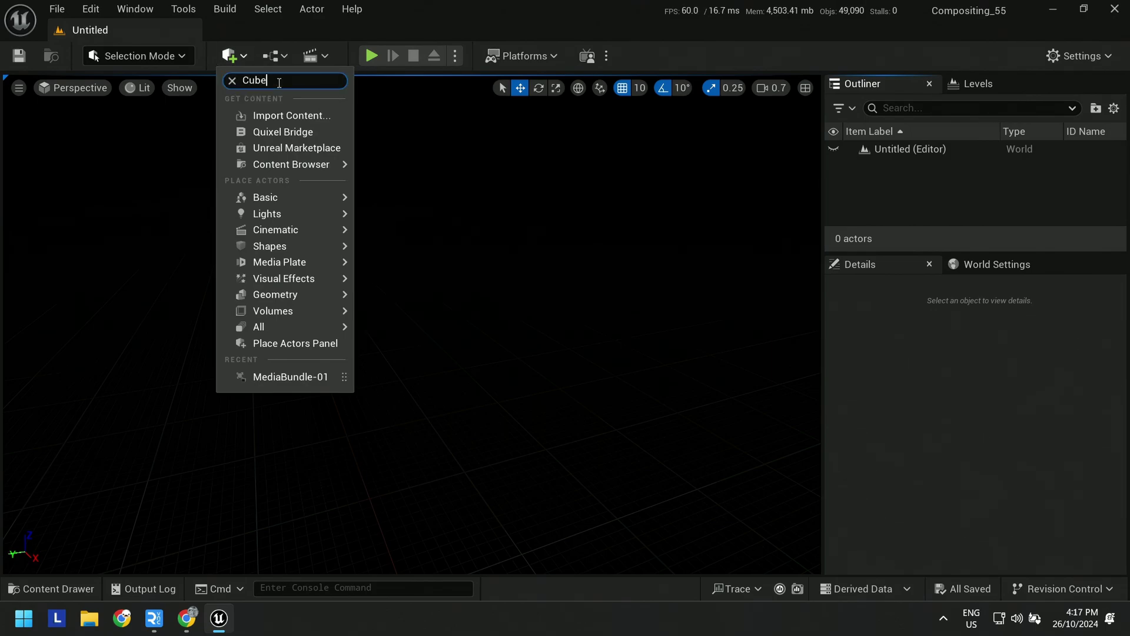
left_click_drag(283, 233, 300, 404)
left_click_drag(304, 365, 280, 145)
left_click(1106, 437)
Raise the cube along its Z axis to a height of 220
right_click_drag(361, 314, 315, 285)
key("w")
left_click_drag(380, 307, 377, 78)
right_click_drag(453, 330, 415, 194)
Scale the cube into a wide screen with a Y scale of 10.75 and a Z scale of 6.0
key("s")
key("space")
key("space")
left_click_drag(381, 260, 247, 262)
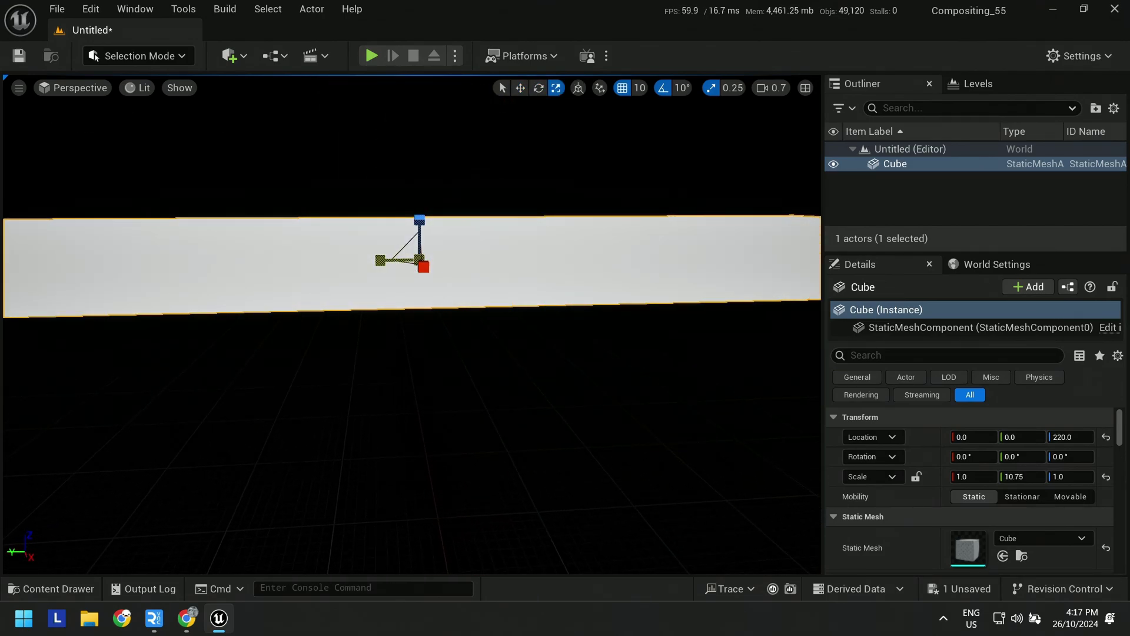
left_click_drag(421, 222, 421, 150)
key("s")
right_click_drag(421, 150, 365, 97)
key("a")
scroll(425, 117, "up", 2)
Create a folder named Materials in the Content root and open it
key("ctrl+space")
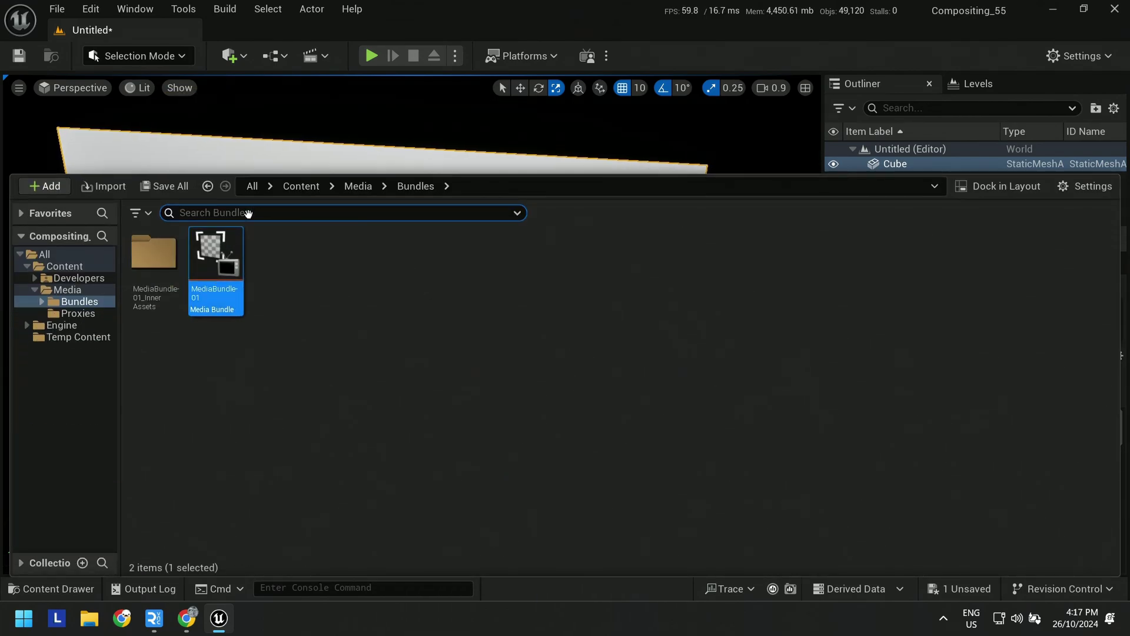
left_click(313, 188)
right_click(373, 264)
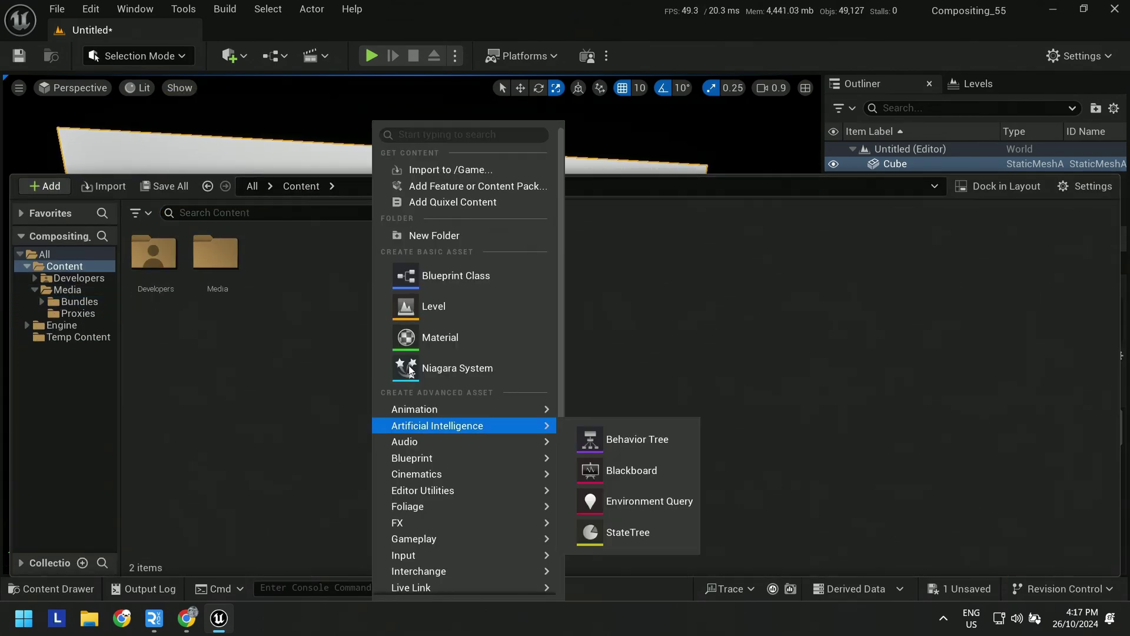
left_click(433, 231)
type("Materials")
key("Return")
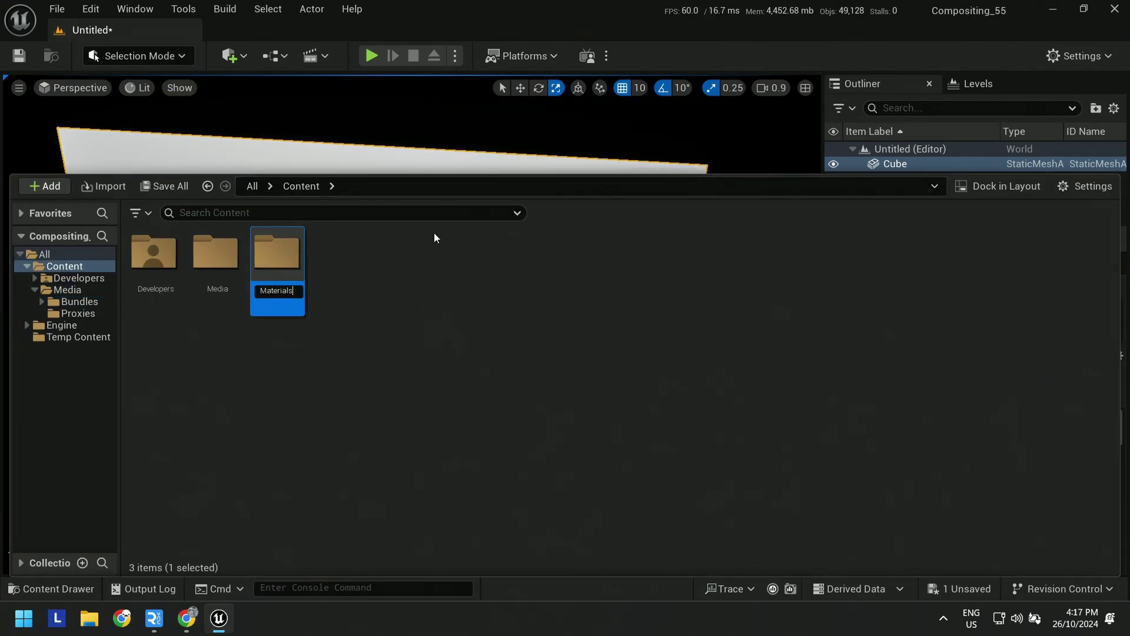
key("Return")
Create a material named M_Media in the Materials folder and open it for editing
right_click(279, 234)
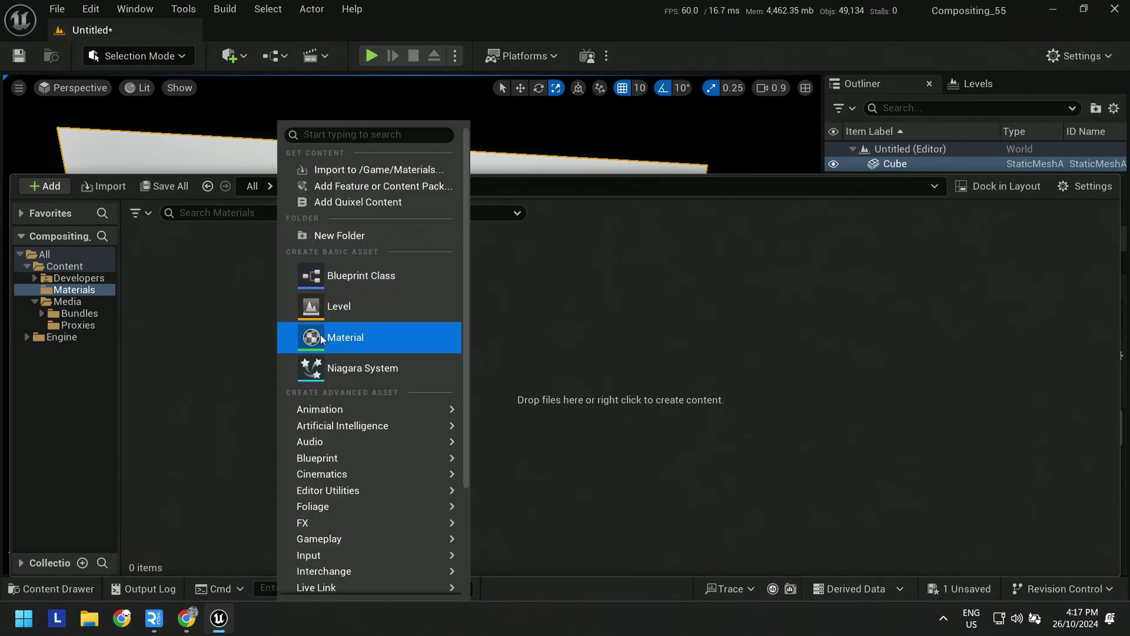
left_click(315, 312)
type("M_Media")
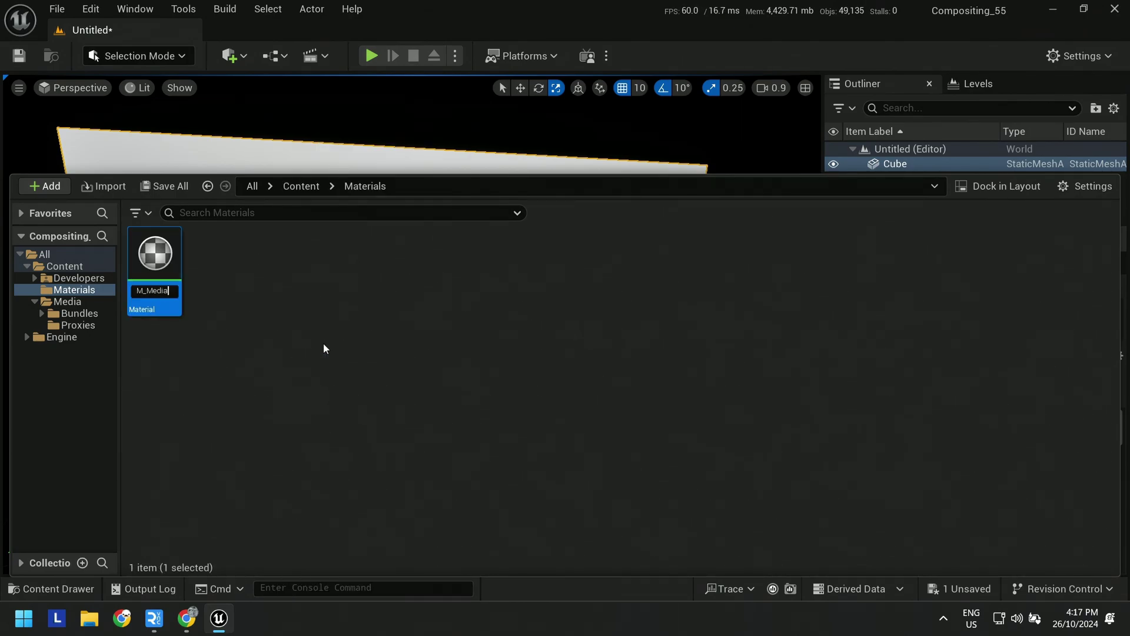
key("Return")
key("Return")
Add the T_MediaBundle-01_BC media texture from MediaBundle-01_InnerAssets to the M_Media graph and connect its RGB output to Emissive Color
right_click_drag(474, 295, 556, 318)
scroll(556, 317, "up", 3)
key("ctrl+space")
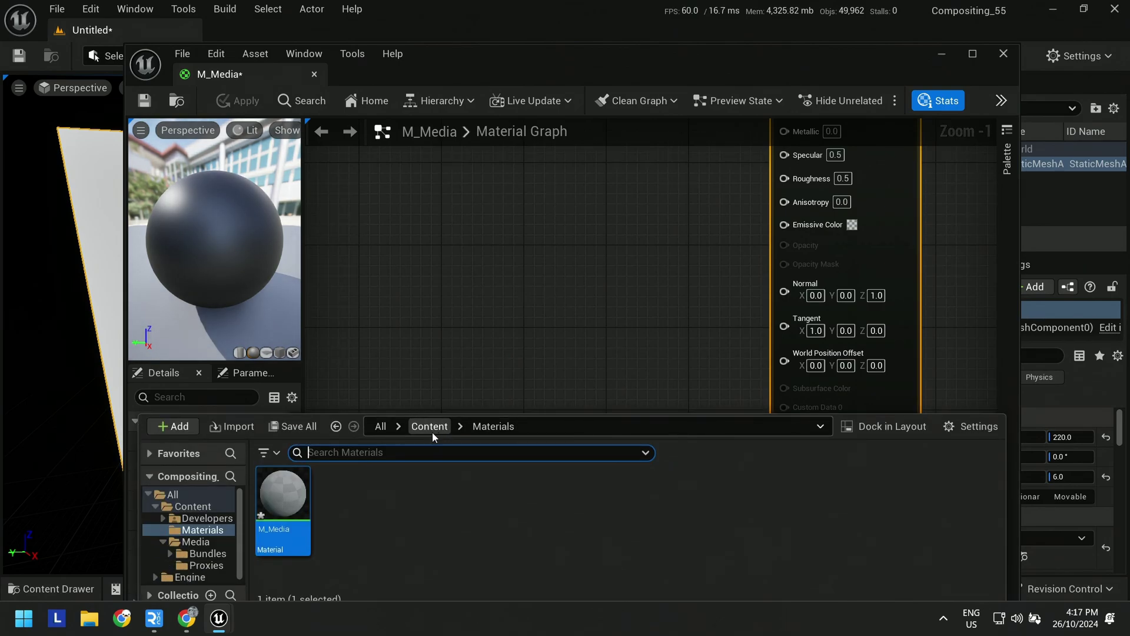
left_click(431, 427)
double_click(405, 491)
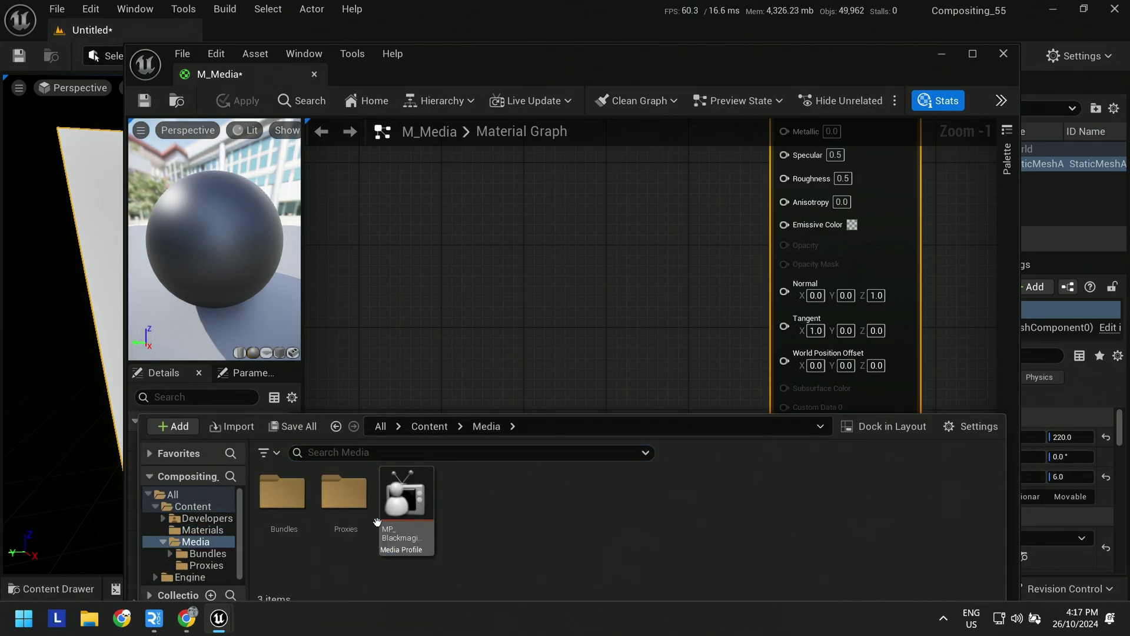
double_click(282, 491)
double_click(282, 492)
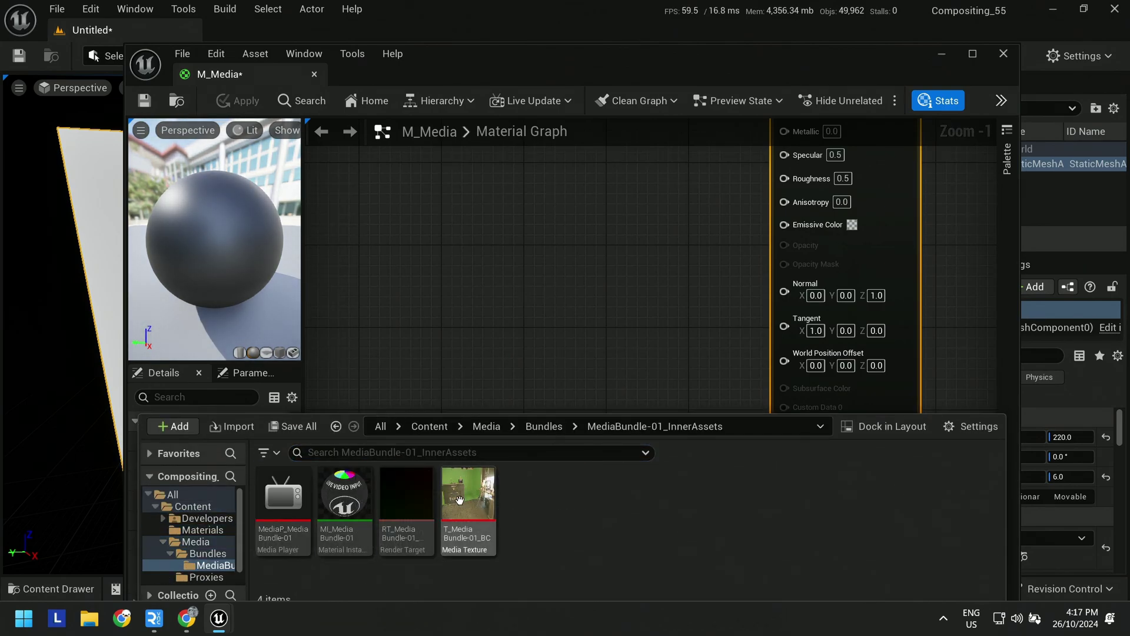
left_click(468, 488)
left_click_drag(467, 488, 404, 193)
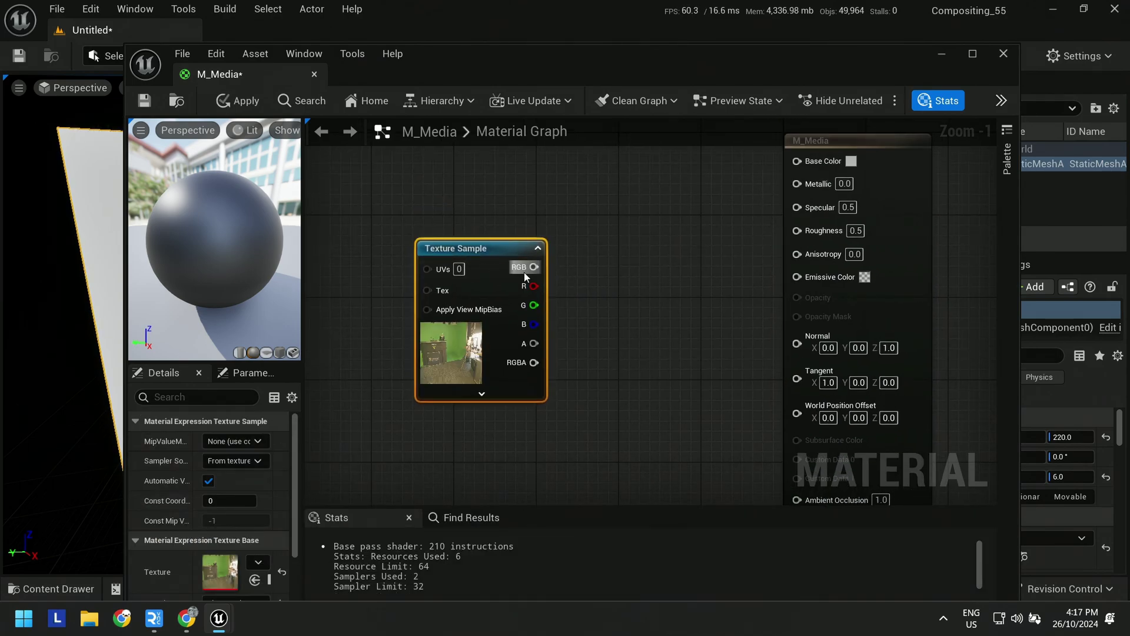
left_click_drag(534, 266, 792, 280)
Set the M_Media material's shading model to Unlit
left_click(865, 298)
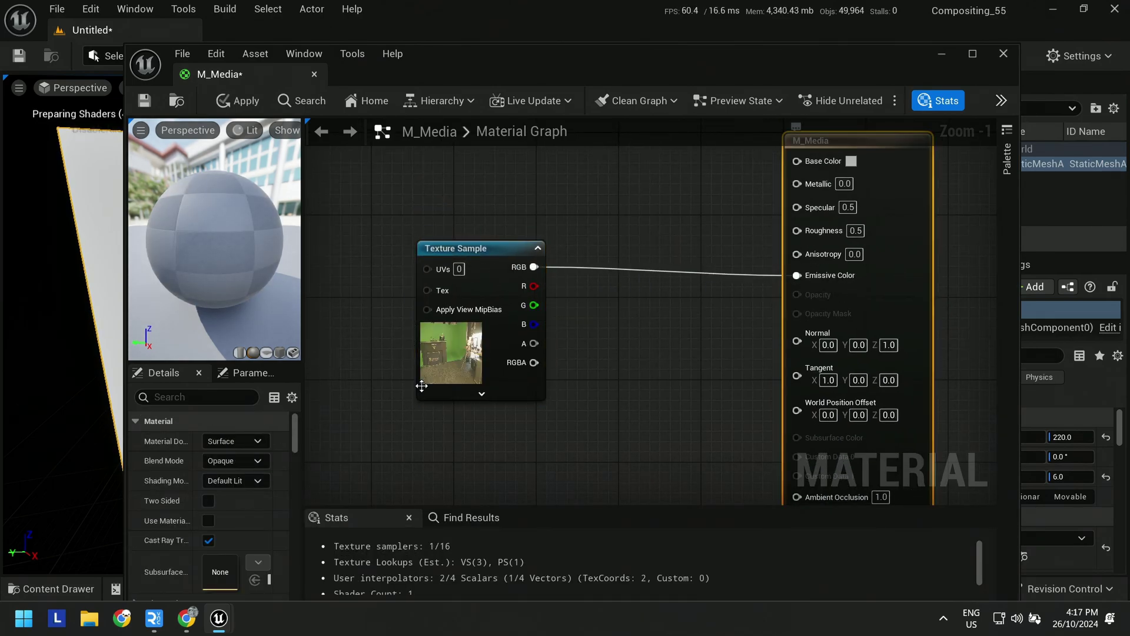
left_click(235, 479)
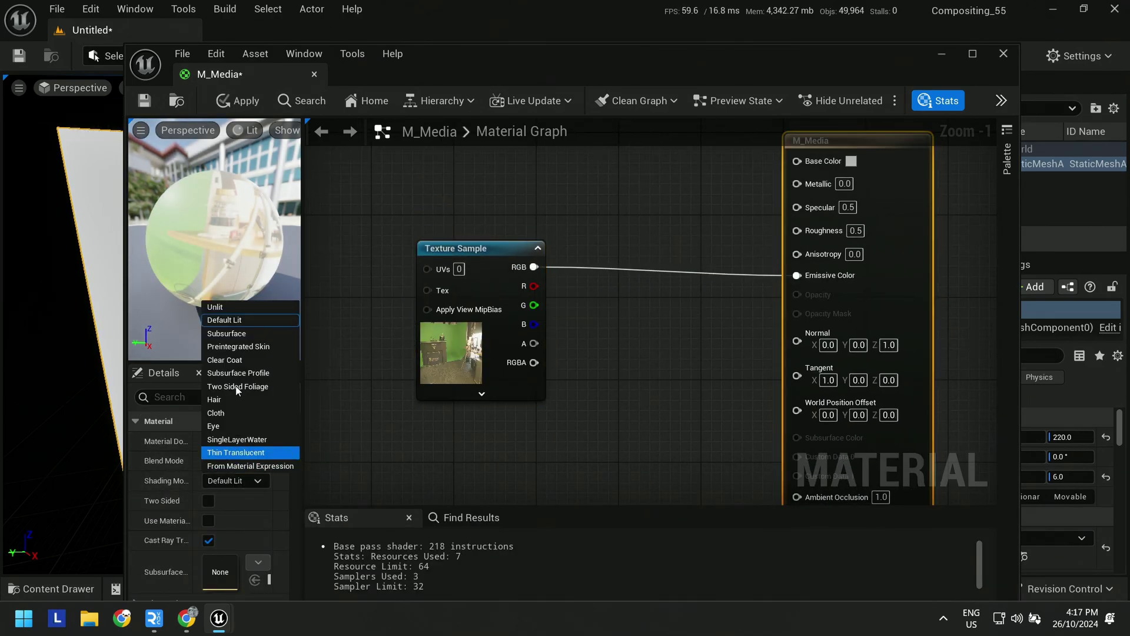
left_click(221, 303)
Add a ScreenPosition node with its ViewportUV output connected to the Texture Sample's UVs input, and save and close M_Media
right_click_drag(377, 359, 584, 371)
right_click(465, 279)
type("S")
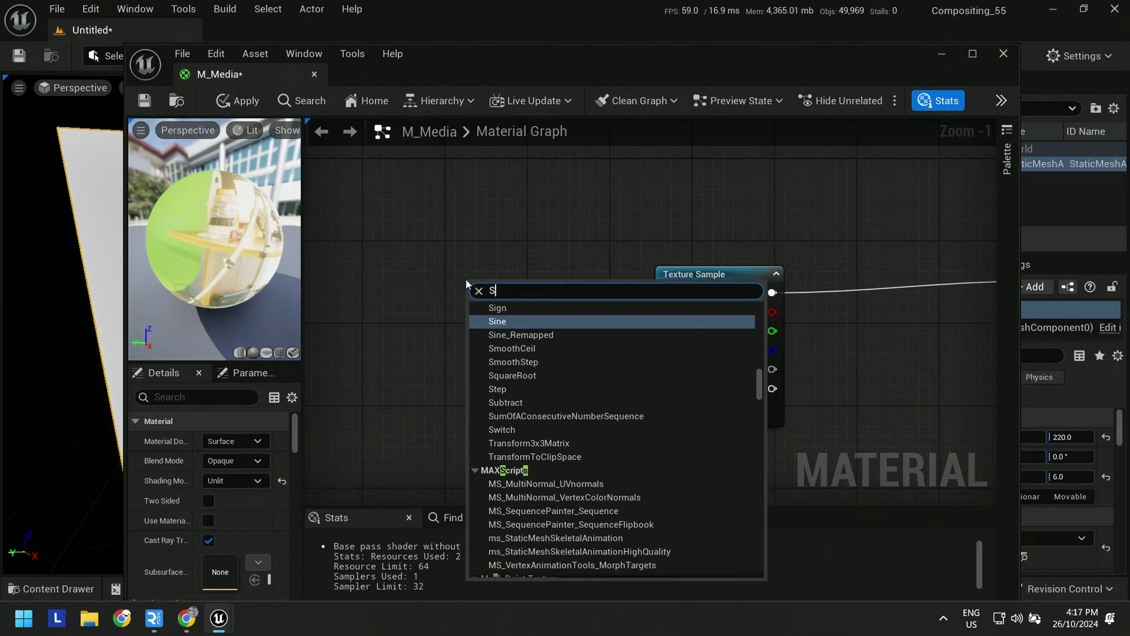
type("cee")
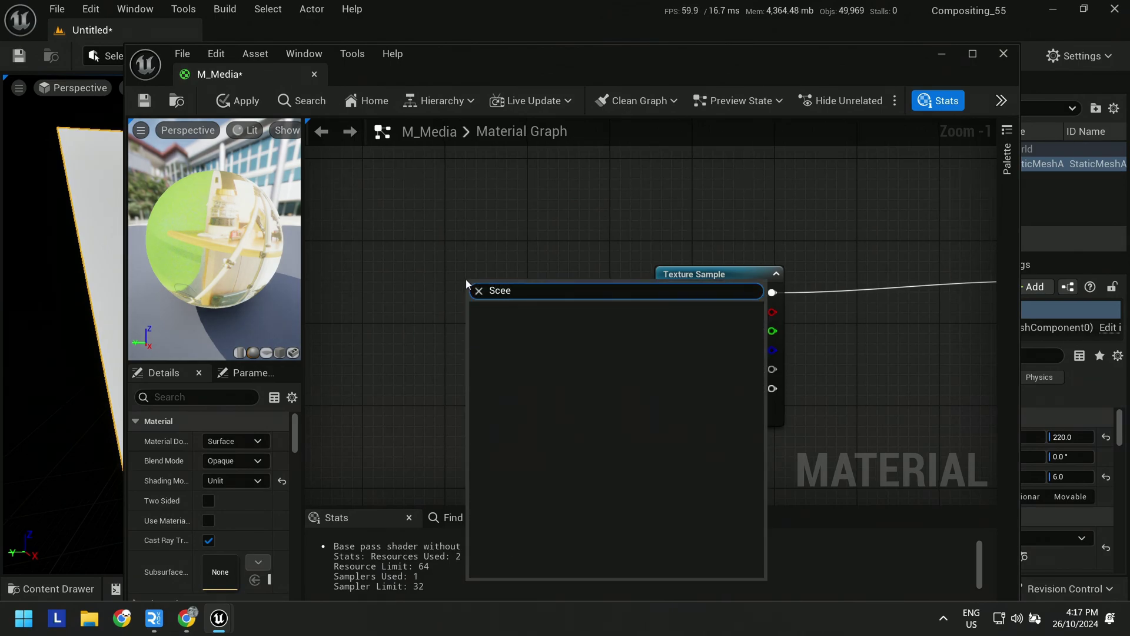
key("BackSpace")
key("BackSpace")
type("r")
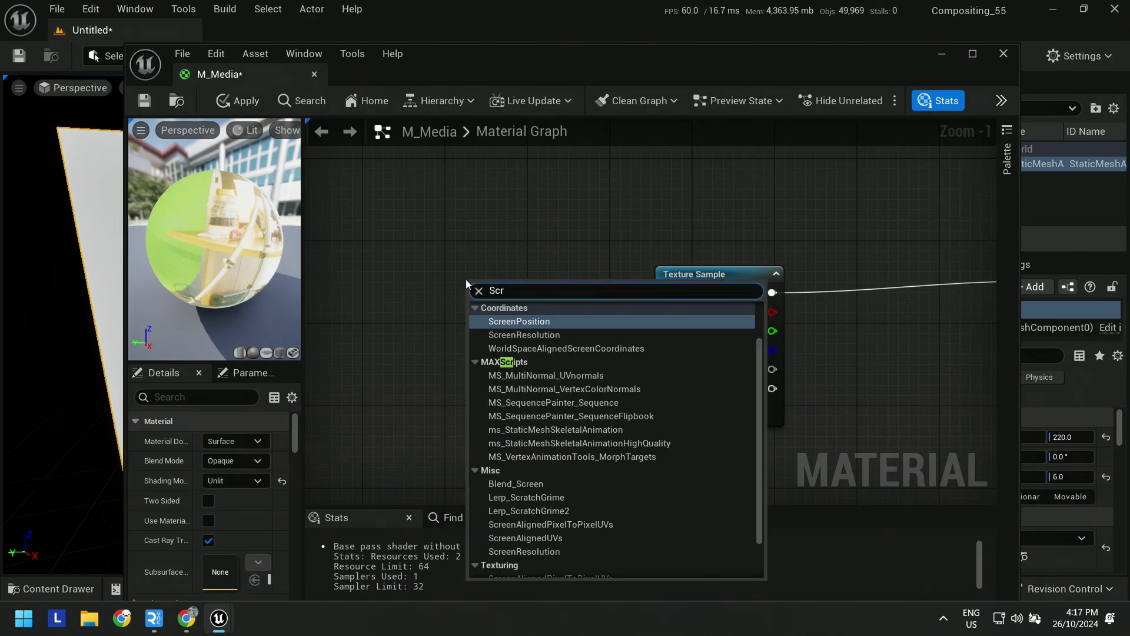
left_click(546, 321)
left_click_drag(524, 295, 675, 300)
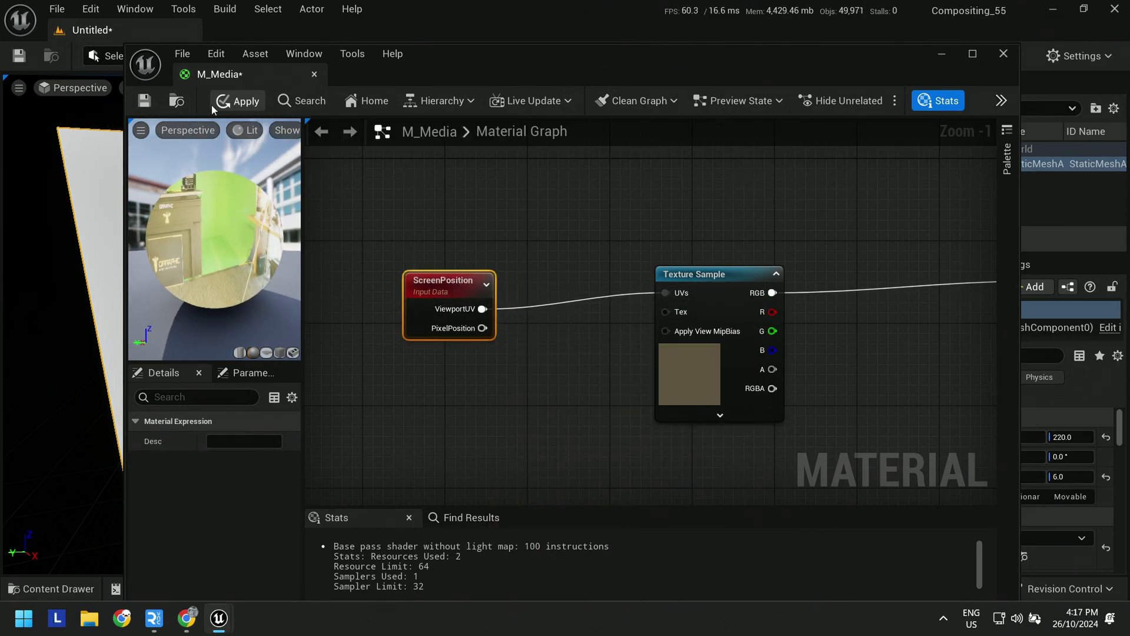
left_click(146, 102)
left_click(1004, 53)
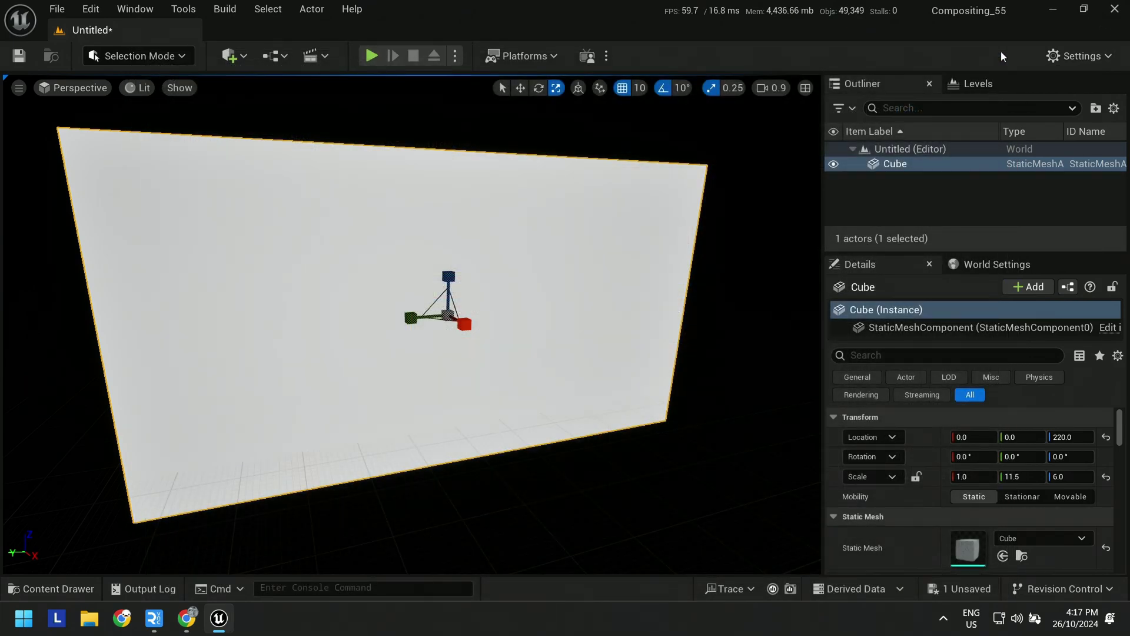
Select M_Media in the Materials folder and assign it to the cube's Element 0 material slot
key("ctrl+space")
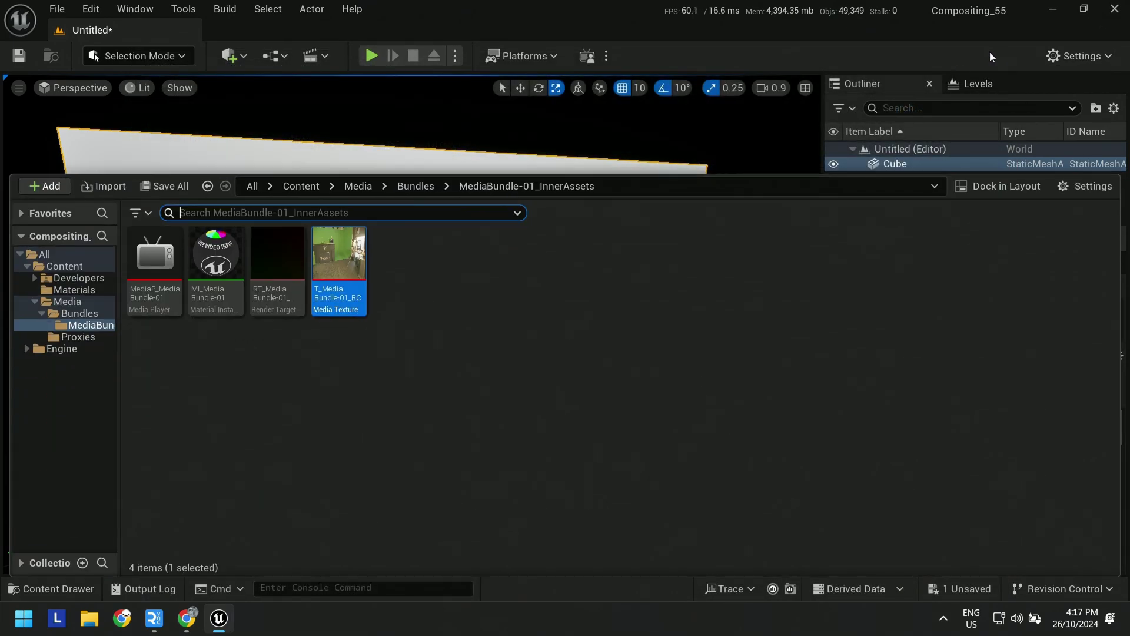
left_click(300, 186)
double_click(297, 297)
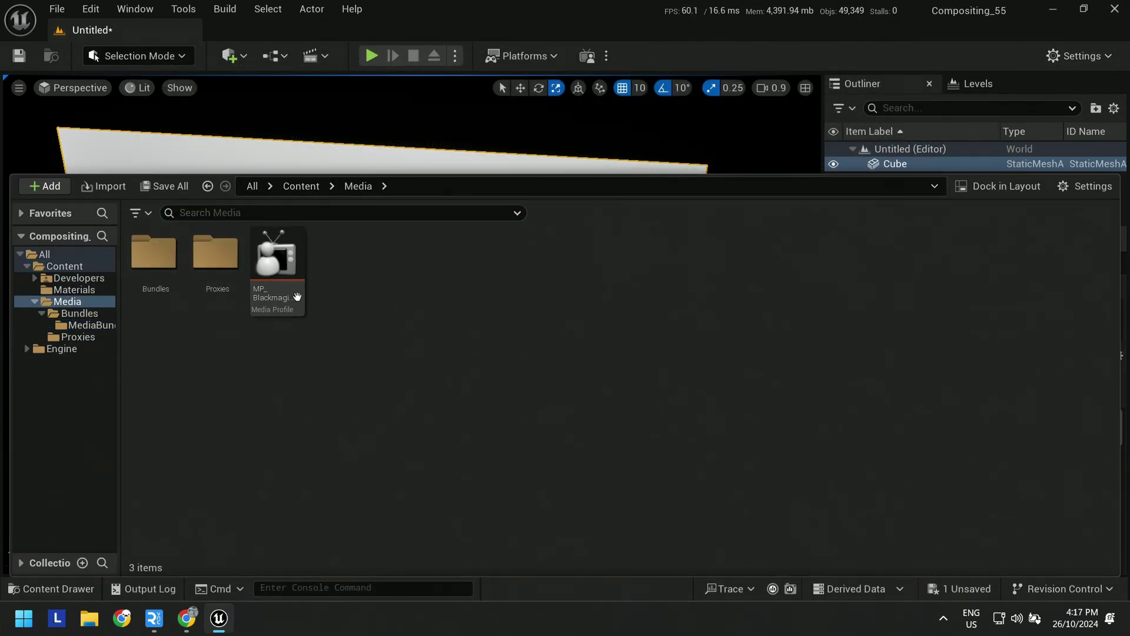
left_click(301, 186)
double_click(217, 259)
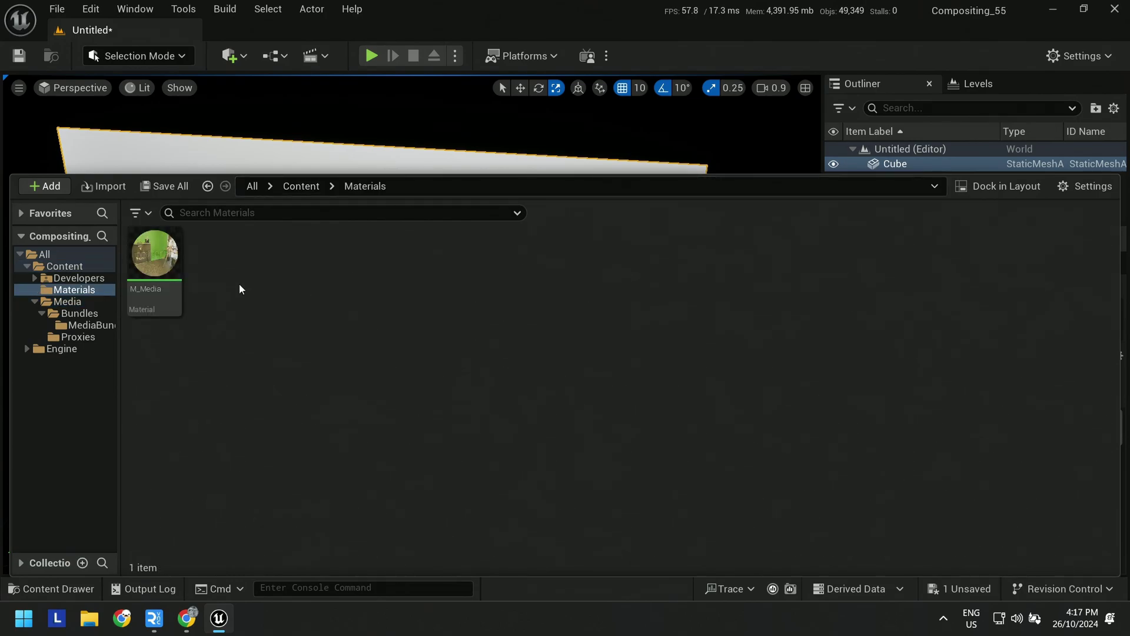
left_click(154, 262)
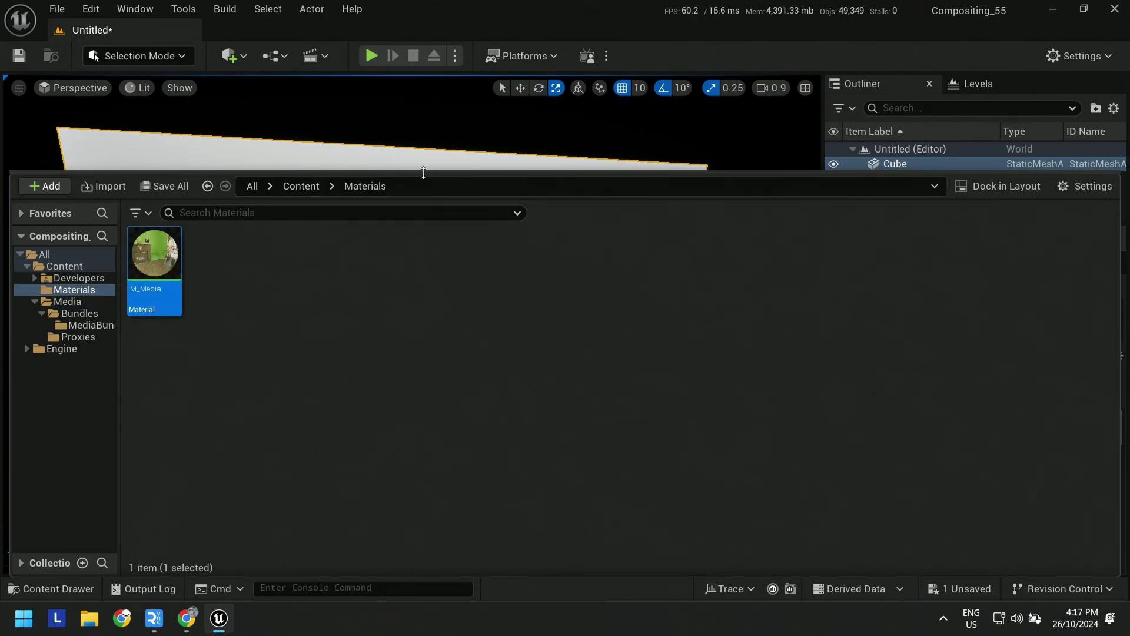
left_click_drag(423, 172, 412, 368)
right_click_drag(500, 295, 486, 295)
scroll(1018, 506, "down", 3)
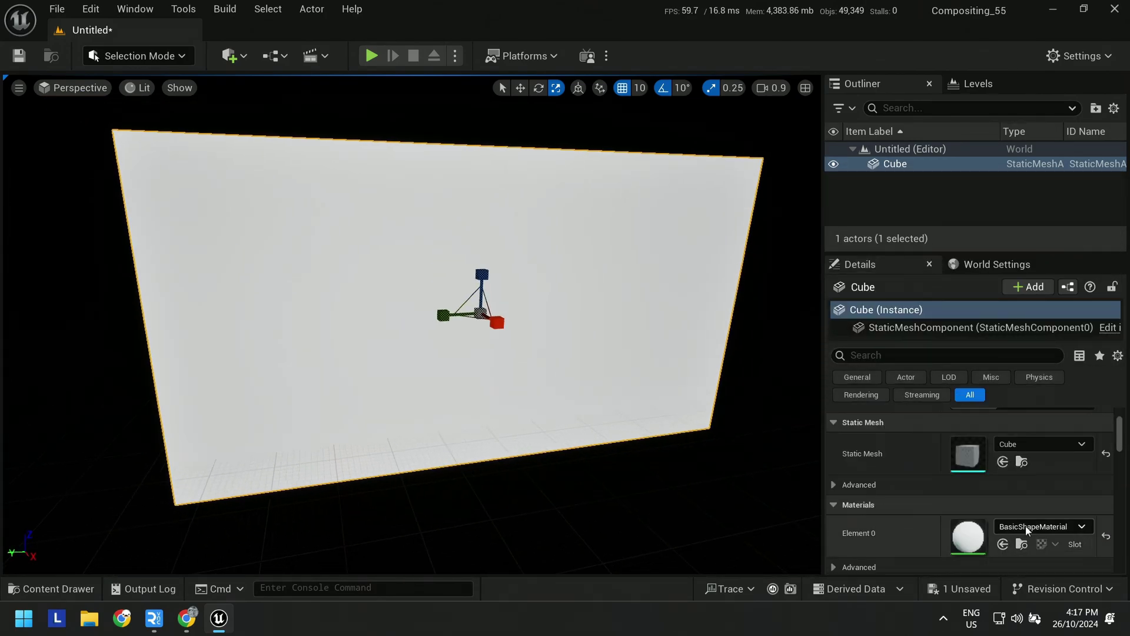
left_click(1005, 543)
Add a Holdout Composite component to the cube
right_click_drag(736, 447, 739, 400)
scroll(742, 397, "down", 2)
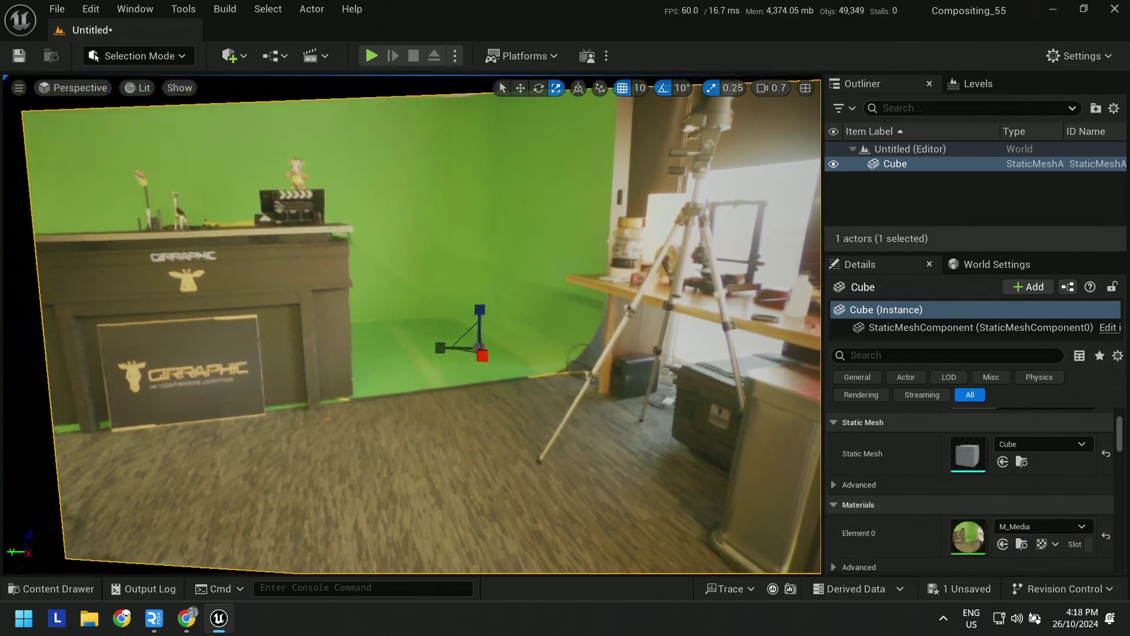
right_click_drag(456, 351, 476, 416)
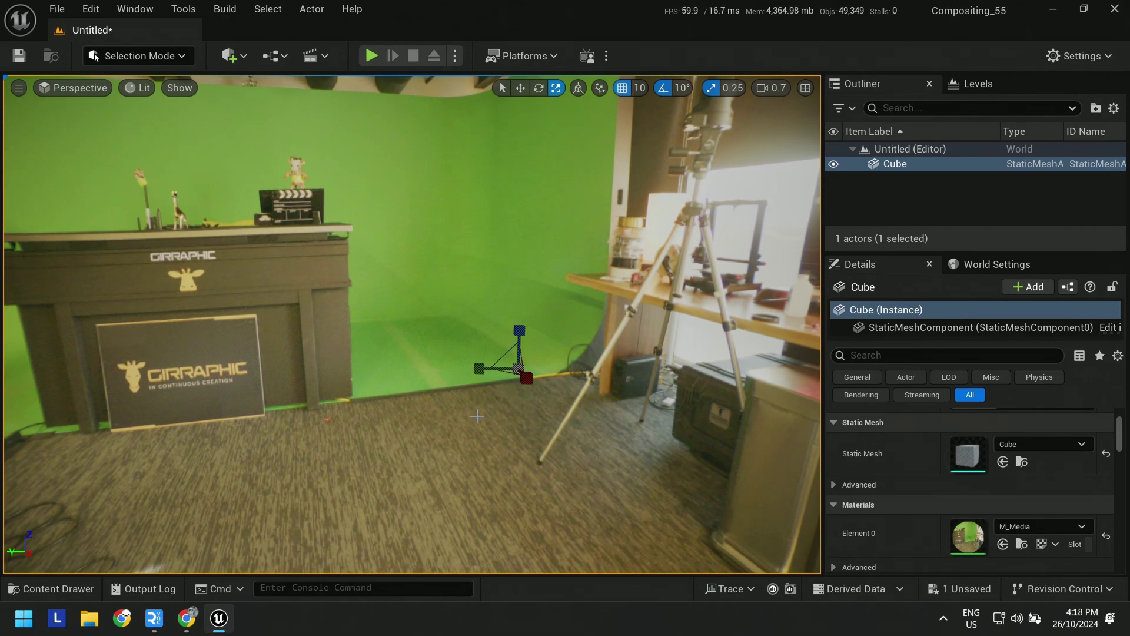
right_click_drag(562, 397, 606, 362)
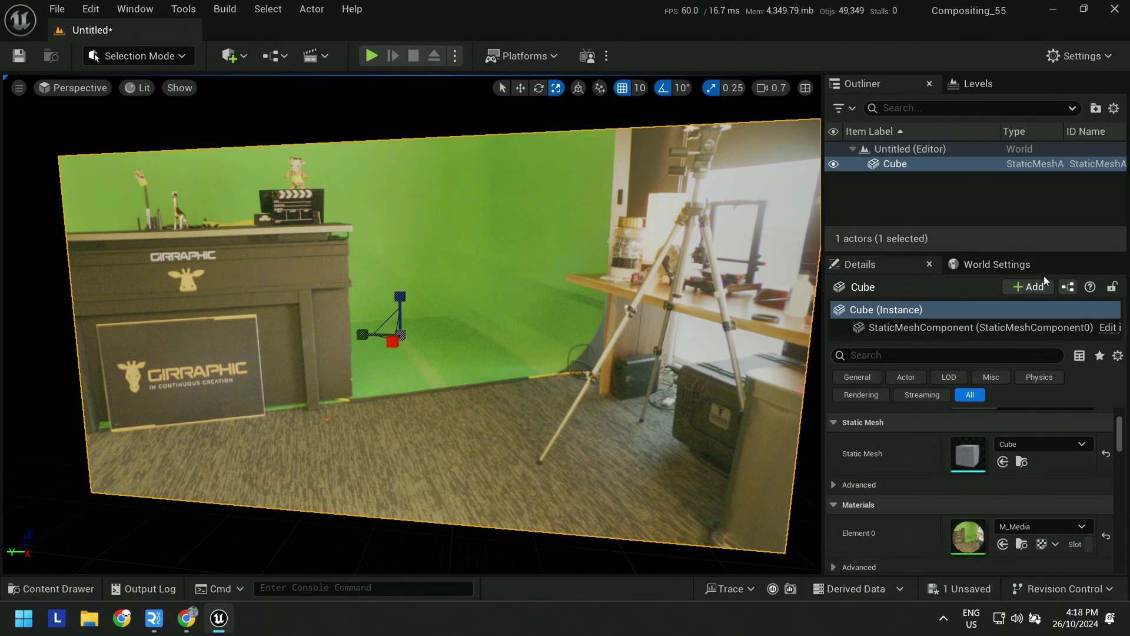
left_click(1030, 289)
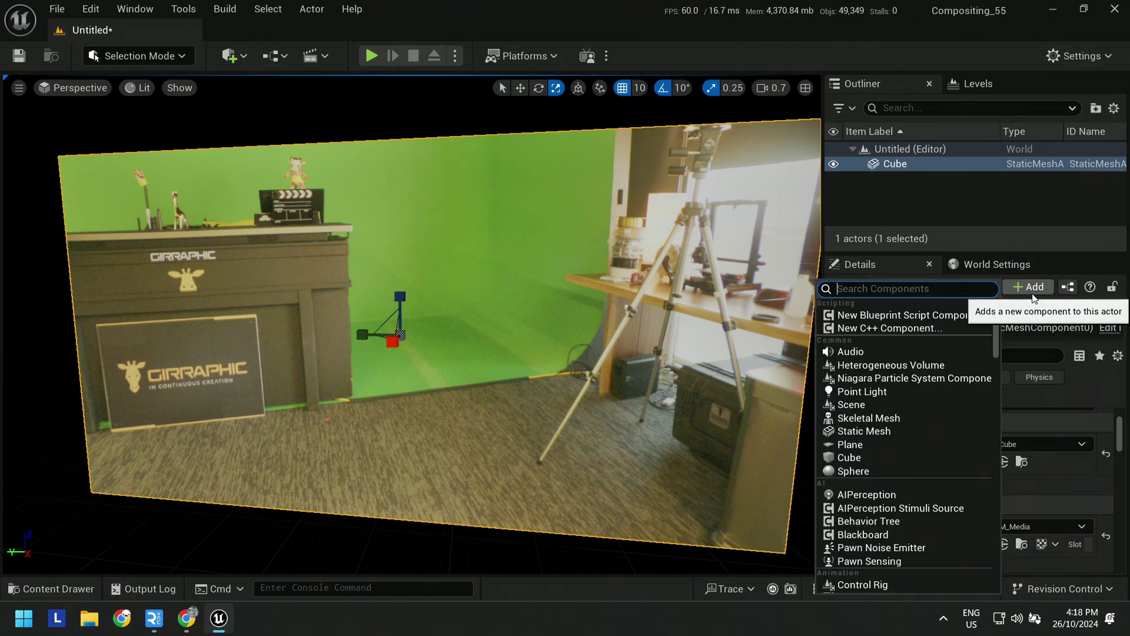
type("Hold")
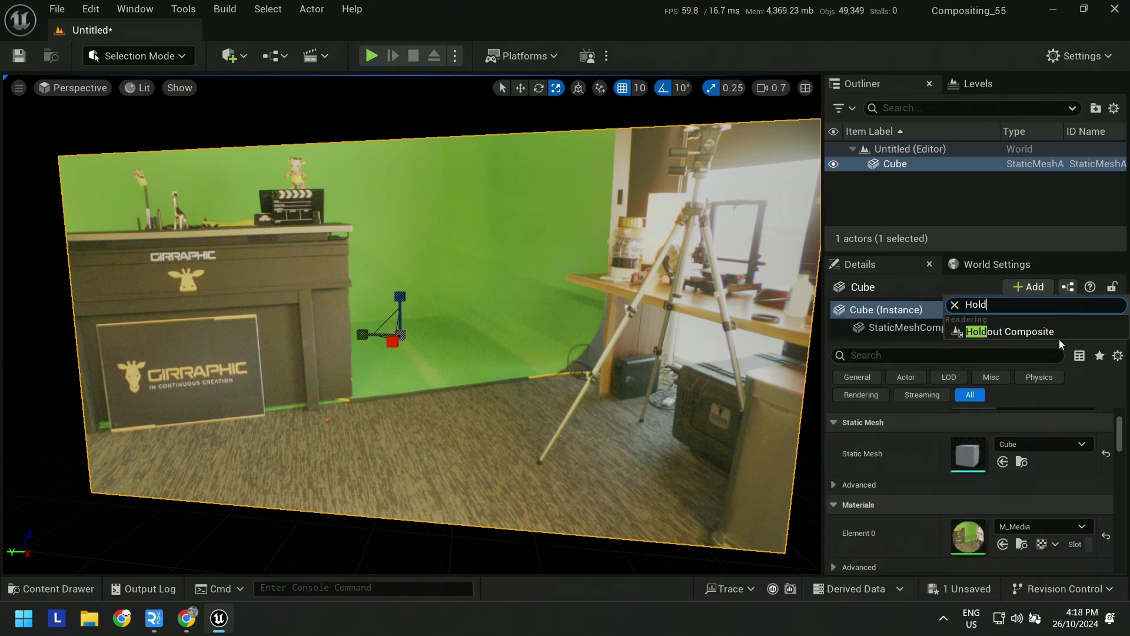
left_click(1017, 334)
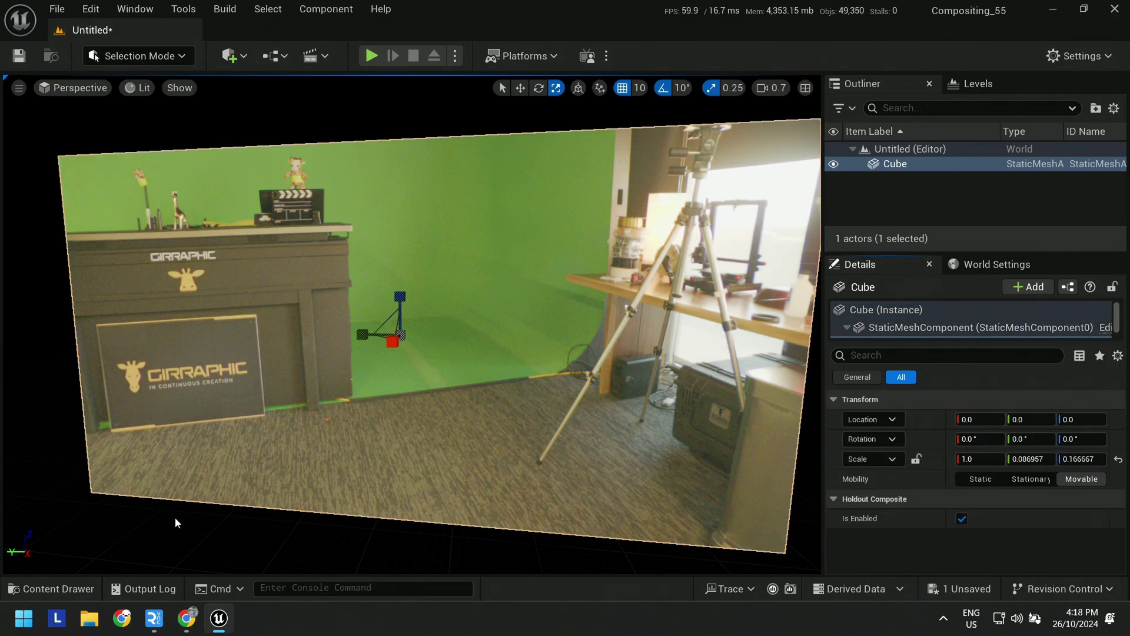
left_click(114, 532)
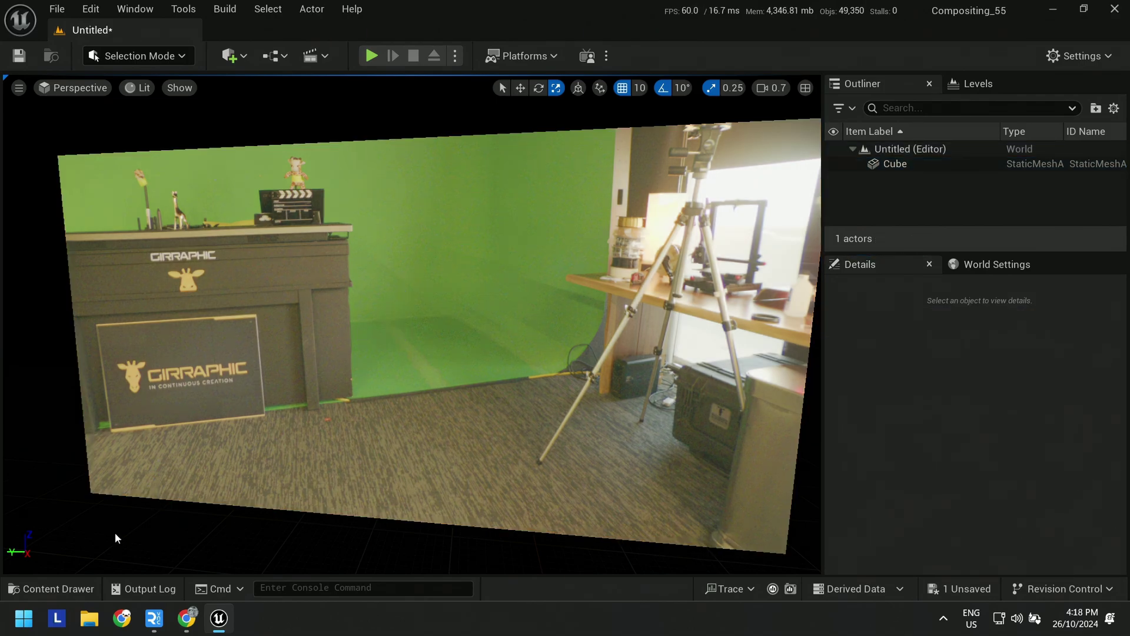
Open the Bundles folder inside Content/Media and select the MediaBundle-01 asset
mouse_move(115, 532)
right_mouse_down()
mouse_move(256, 532)
mouse_move(156, 532)
mouse_move(212, 532)
mouse_move(167, 532)
mouse_move(192, 517)
mouse_move(159, 524)
mouse_move(157, 548)
mouse_move(159, 523)
mouse_move(168, 527)
mouse_move(115, 532)
right_mouse_up()
key("s")
key("w")
key("s")
scroll(115, 532, "up", 1)
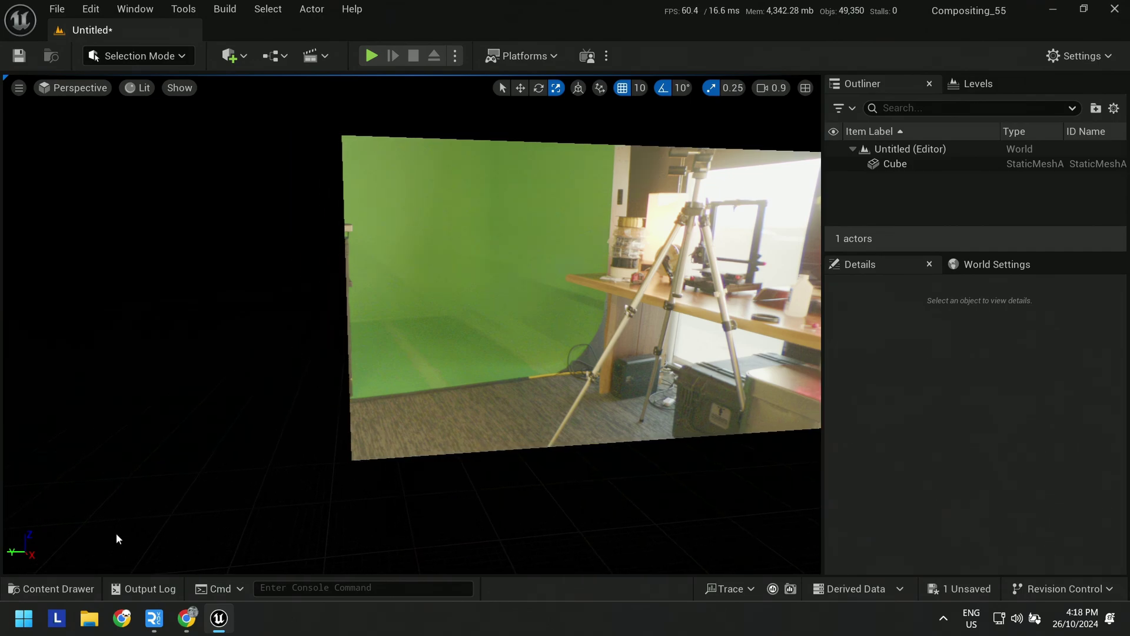
key("ctrl+space")
left_click(287, 386)
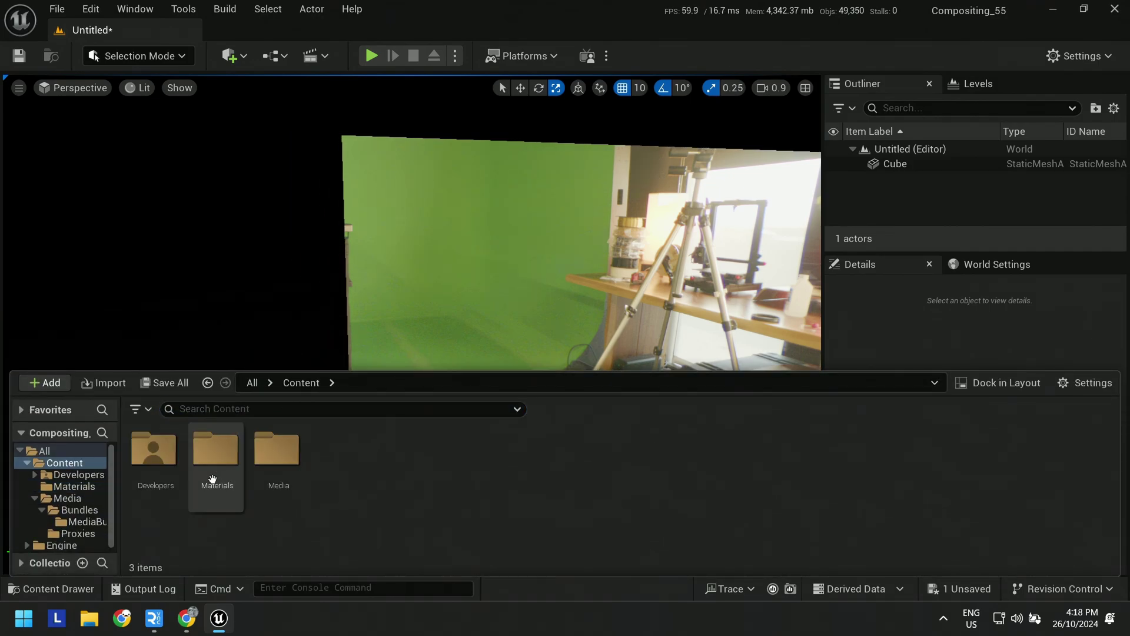
double_click(277, 465)
double_click(149, 481)
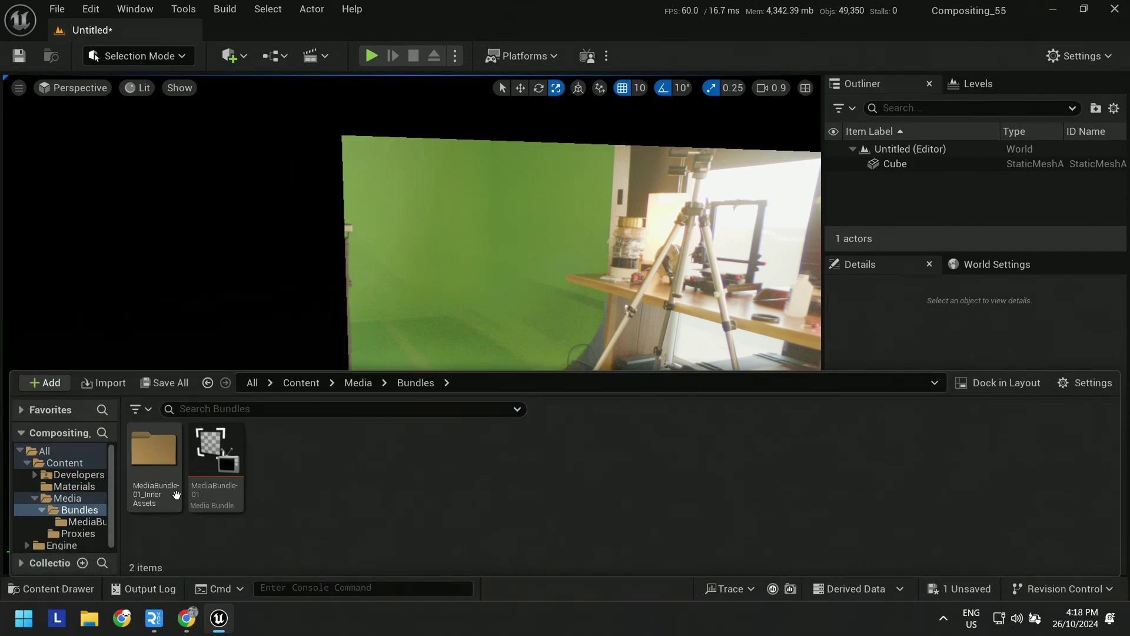
left_click(218, 468)
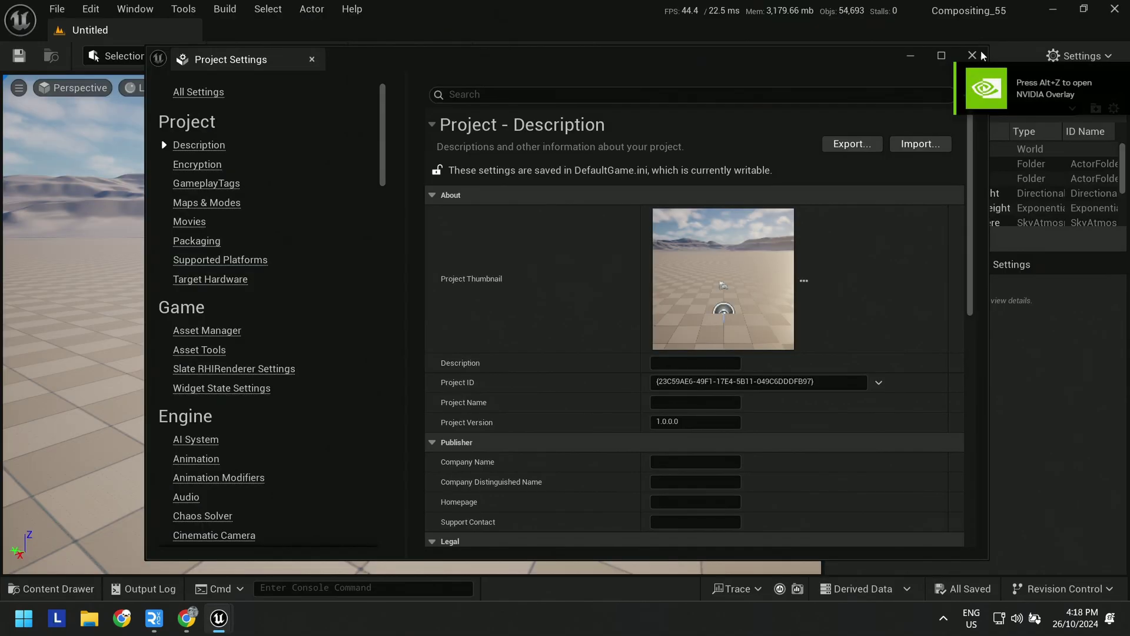
Close Project Settings, create a new level from the Empty Level template and go to the Content root folder
left_click(972, 56)
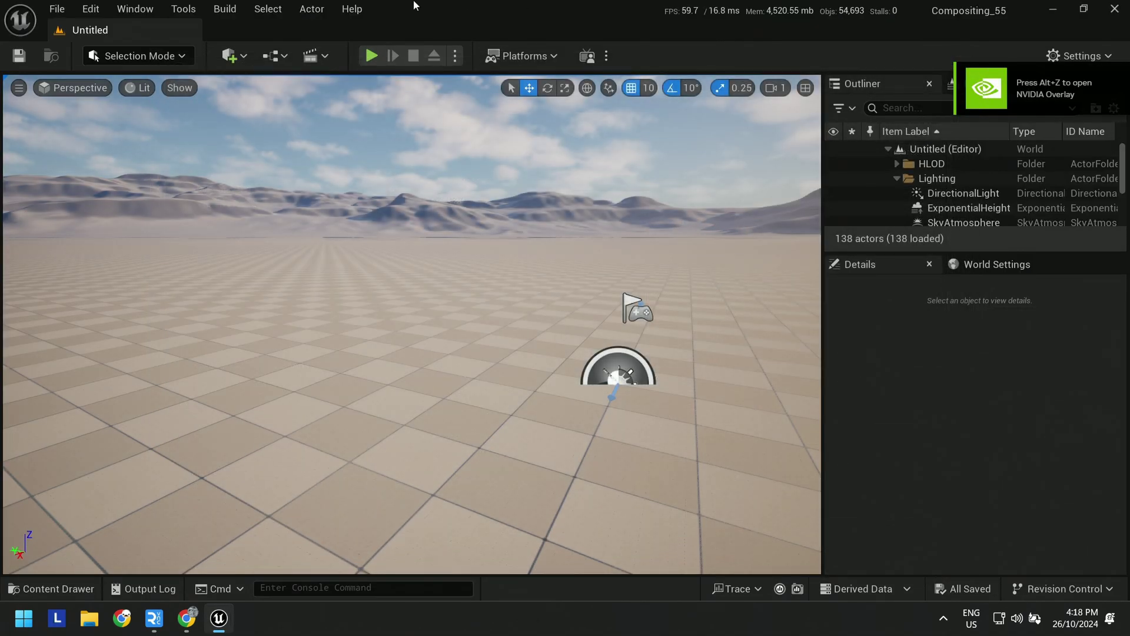
left_click(57, 9)
left_click(101, 65)
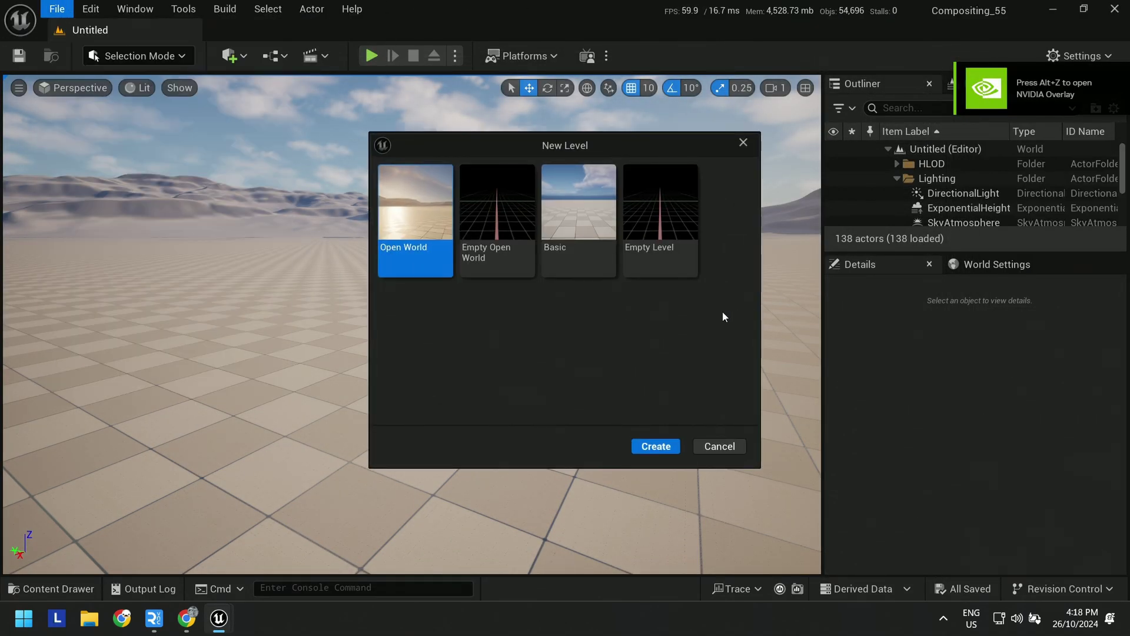
left_click(660, 223)
left_click(660, 445)
key("ctrl+space")
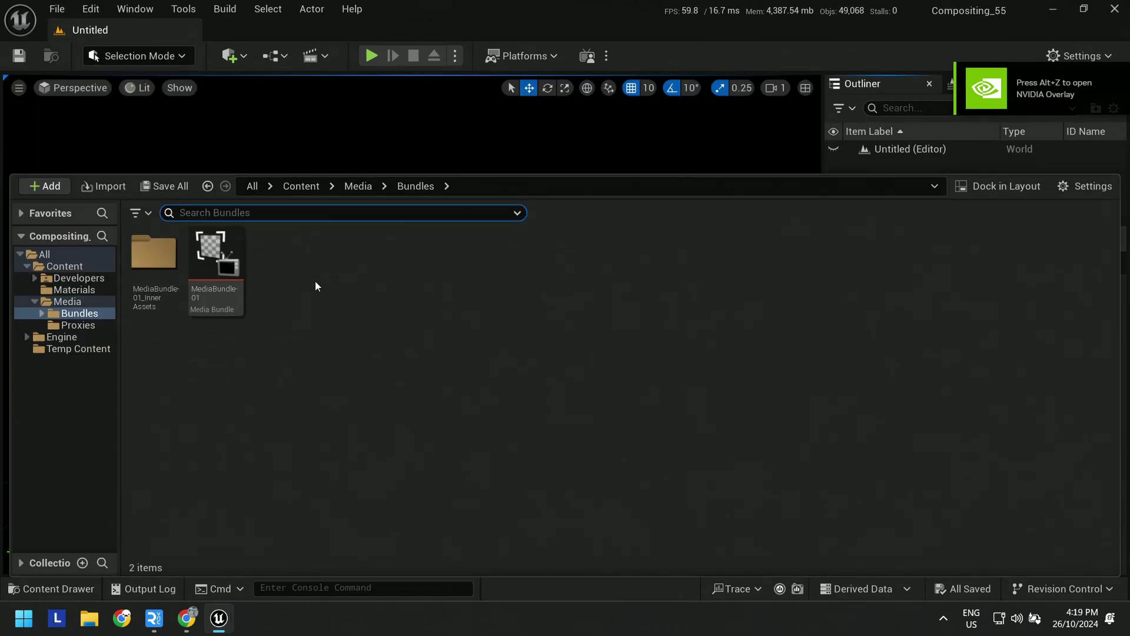
left_click(301, 186)
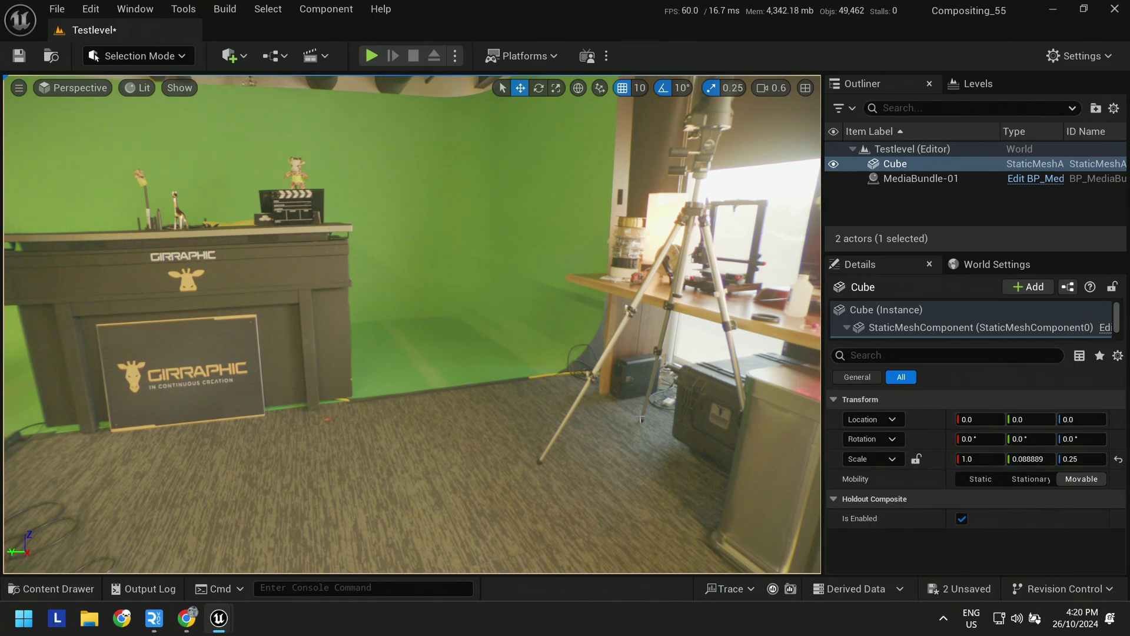
Try duplicating the cube's Holdout Composite component with a 90° Y rotation and a Z location of -70, and undo it
right_click_drag(411, 324, 636, 430)
key("s")
scroll(636, 412, "up", 1)
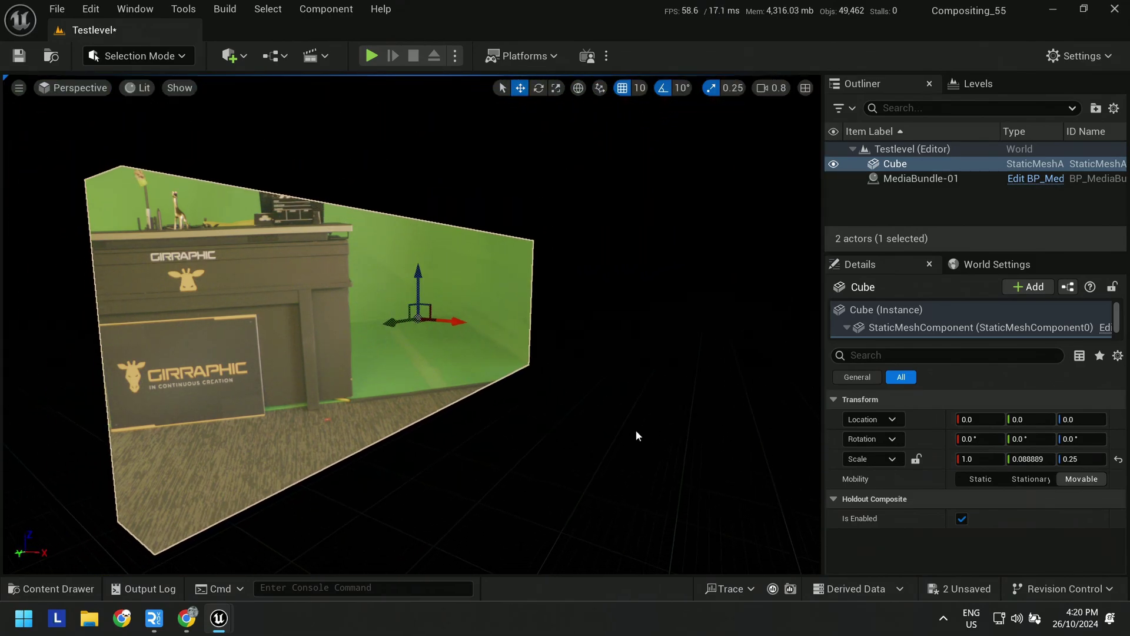
key("e")
mouse_move(469, 297)
left_mouse_down()
mouse_move(474, 321)
mouse_move(462, 316)
left_mouse_up()
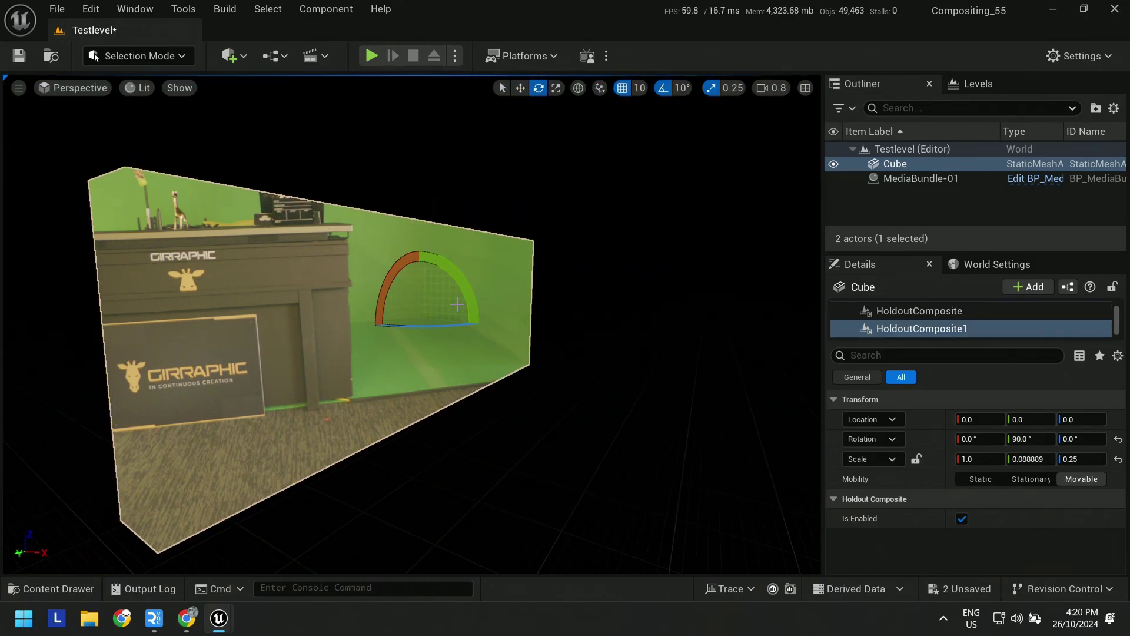
key("w")
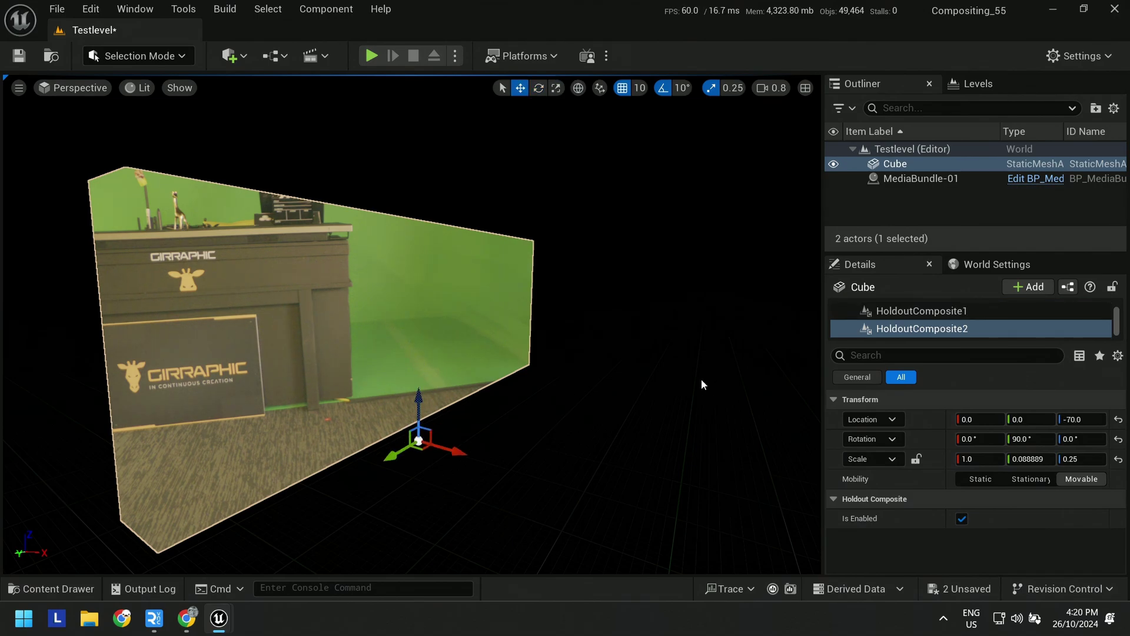
key("ctrl+z")
Duplicate the whole cube down to a Z location of 0 and rotate the copy 90° about Y as a floor
left_click(905, 309)
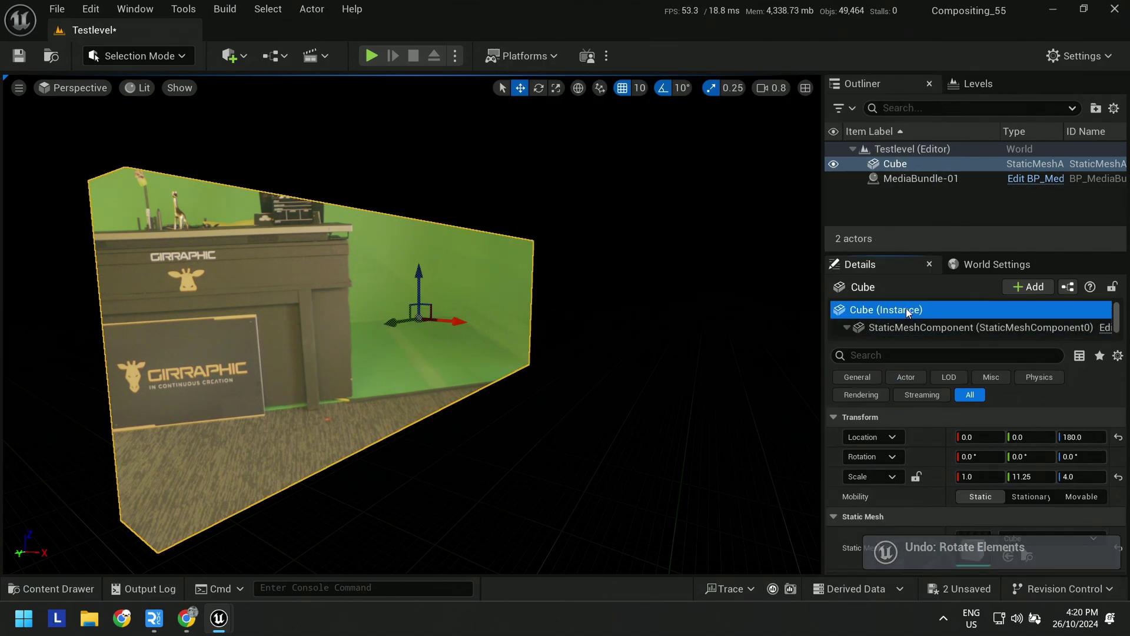
left_click_drag(426, 274, 425, 356, "alt")
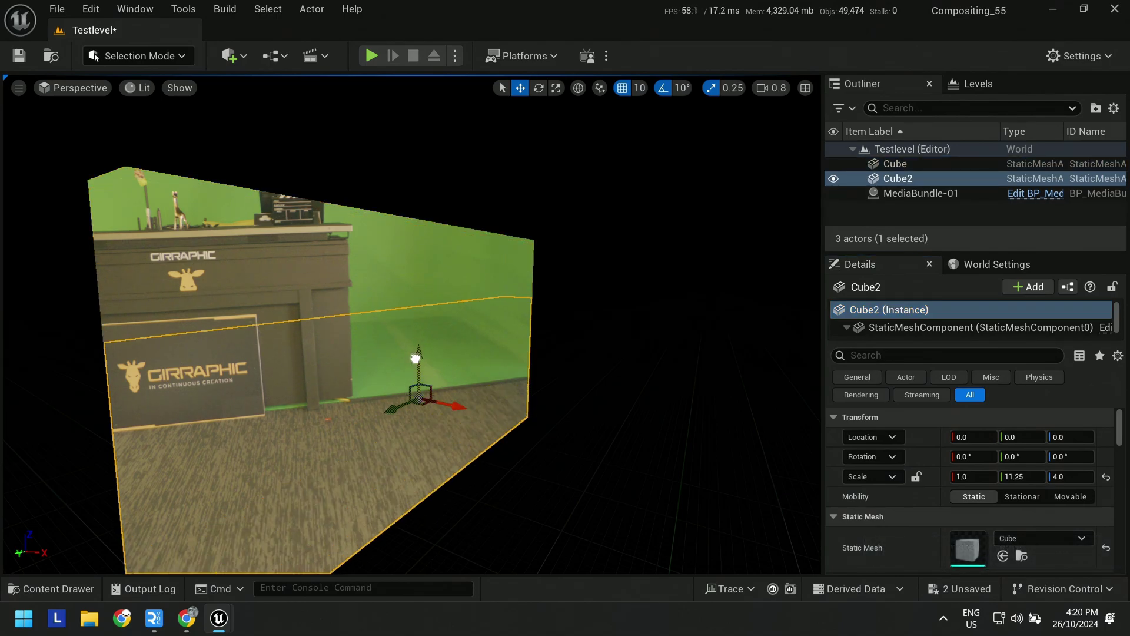
key("e")
left_click_drag(474, 390, 430, 331)
Move the floor copy forward along X away from the wall cube and set its Z scale to 9.0
left_click_drag(482, 411, 556, 436)
key("w")
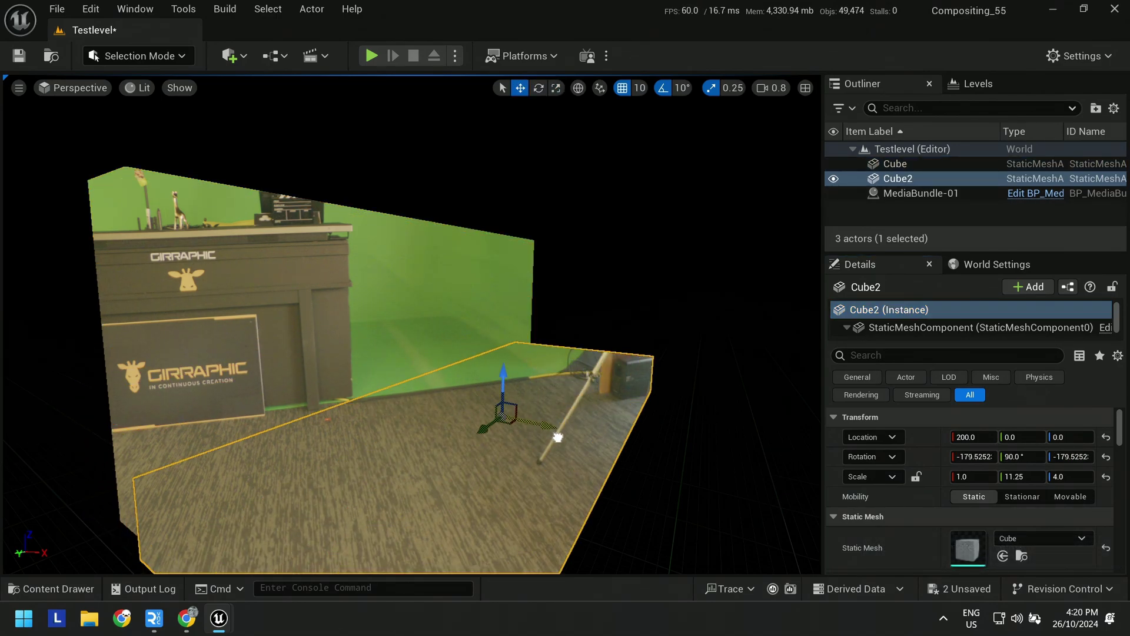
key("e")
key("r")
left_click_drag(470, 408, 353, 390)
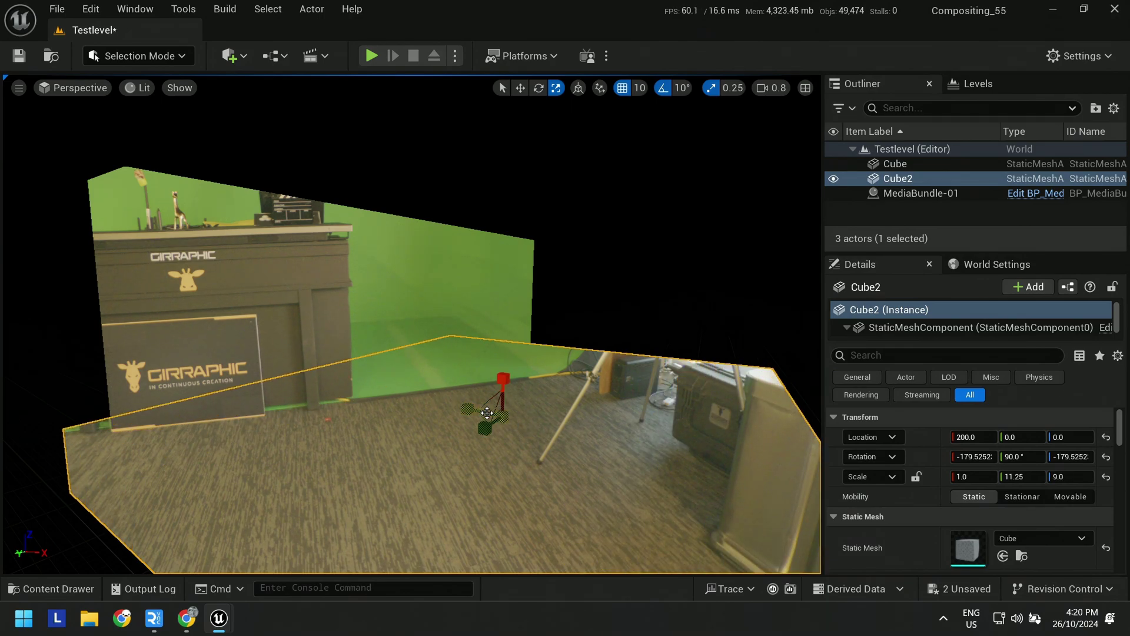
left_click_drag(540, 427, 675, 448)
left_click(647, 319)
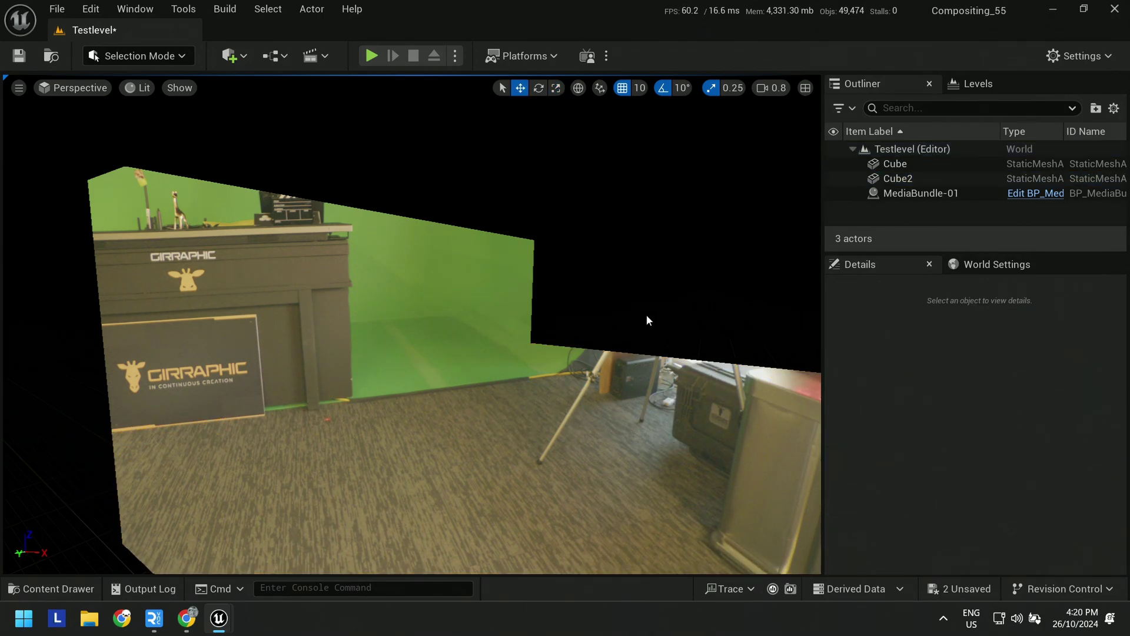
Set the wall cube's Z scale to 5.75 and raise it to a Z location of 330
left_click(363, 223)
key("e")
key("r")
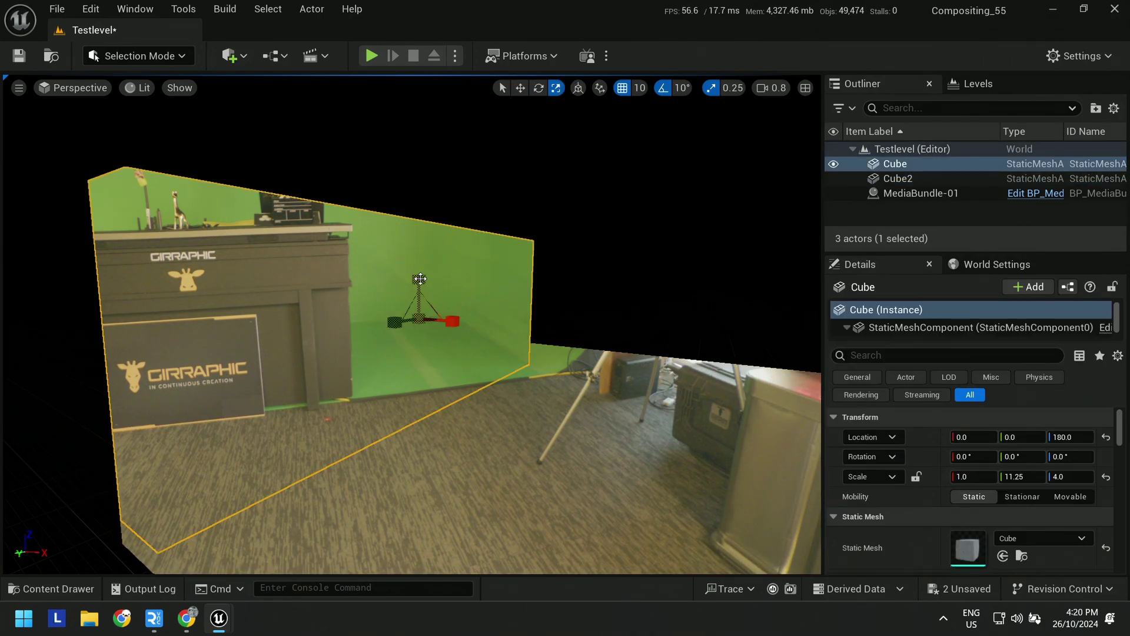
left_click_drag(418, 279, 419, 268)
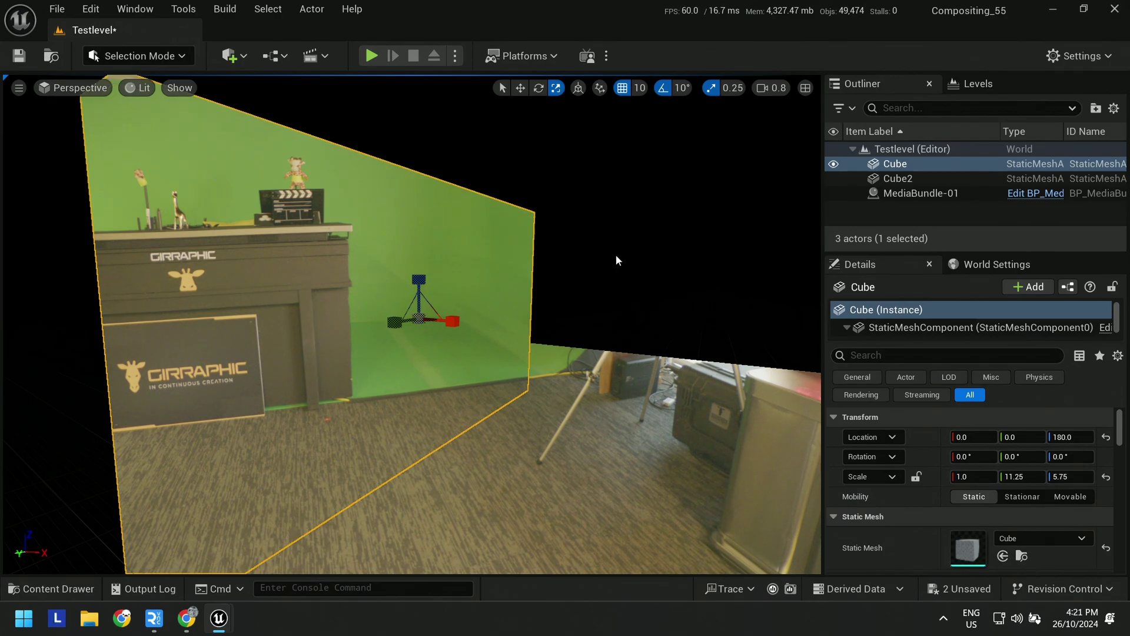
right_click_drag(419, 268, 295, 269)
scroll(419, 268, "up", 1)
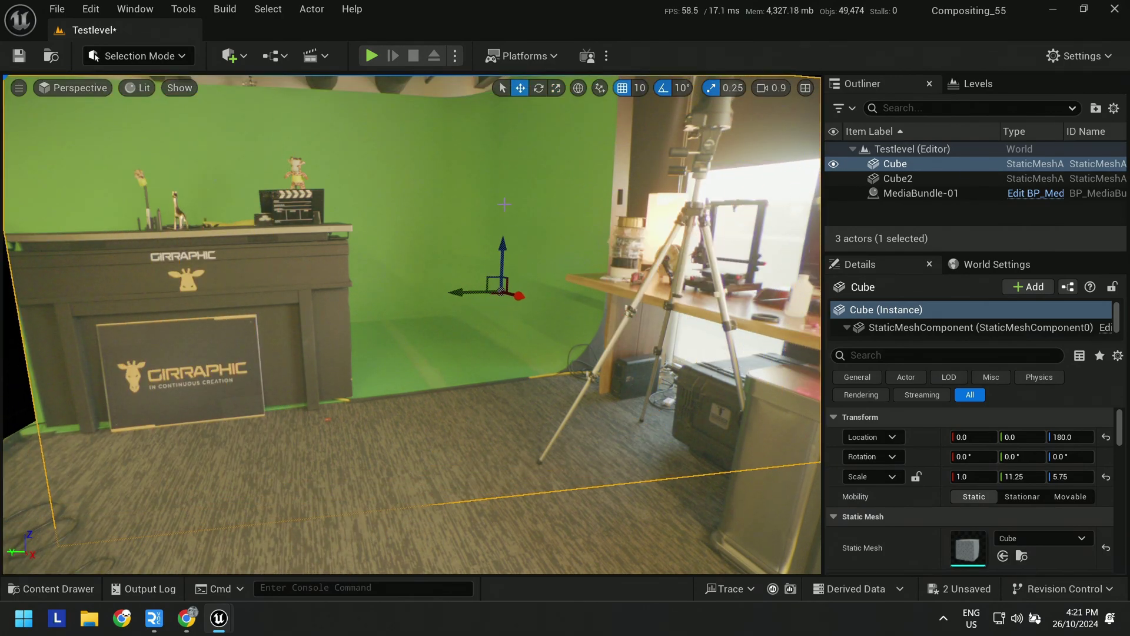
left_click_drag(504, 241, 505, 126)
right_click_drag(505, 126, 560, 126)
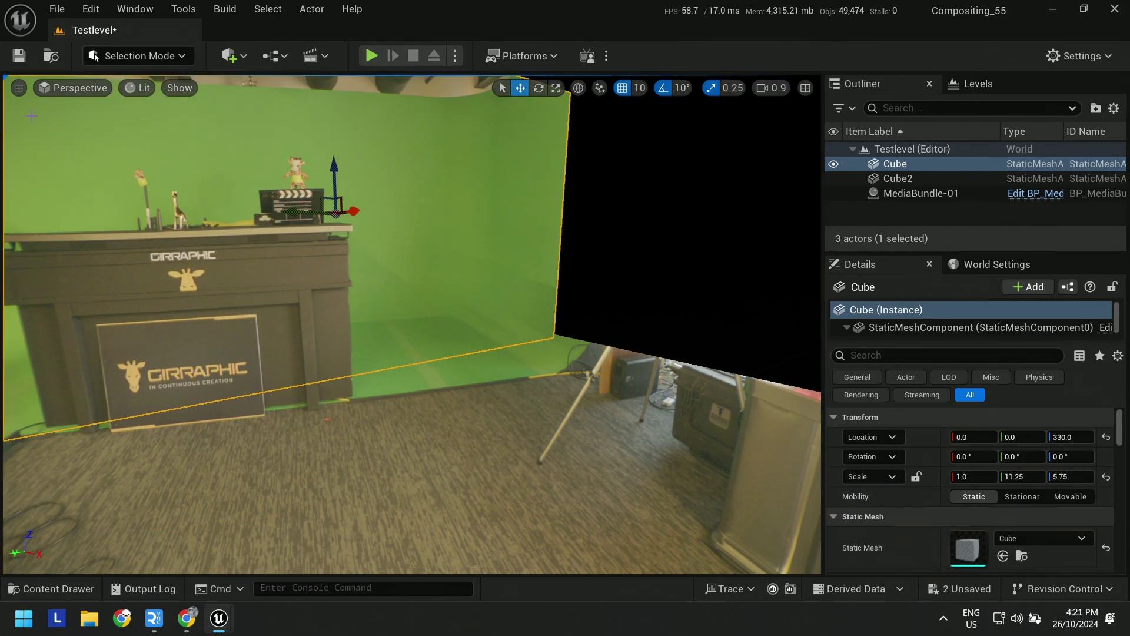
Place a sphere in front of the wall cube at about X 410, Y 120, Z 280
left_click(229, 57)
mouse_move(348, 229)
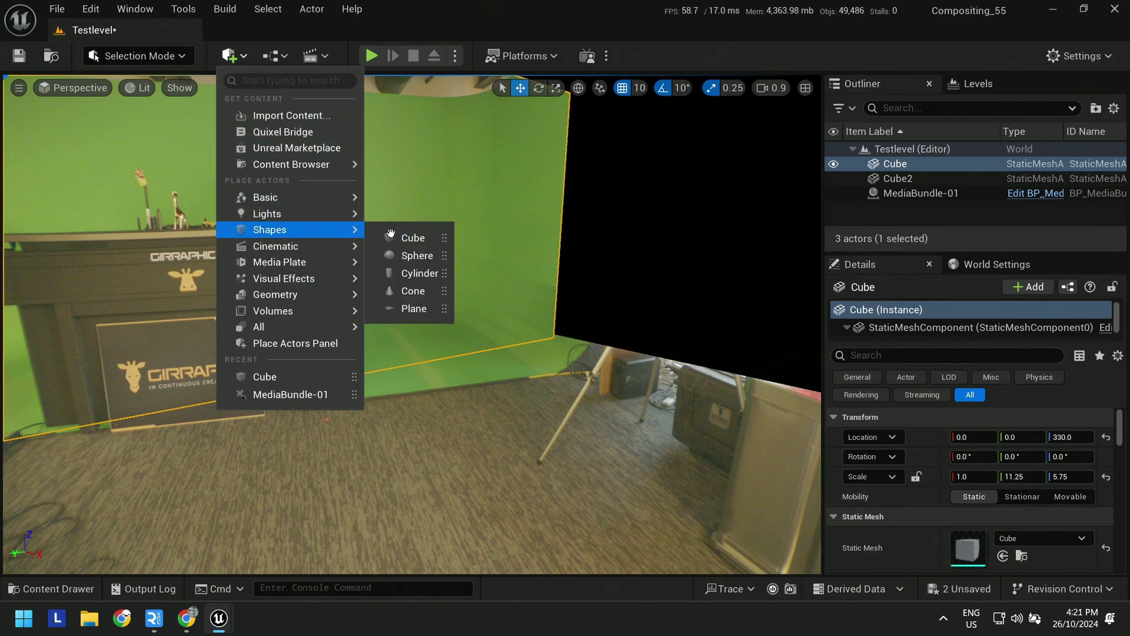
left_click_drag(420, 257, 399, 206)
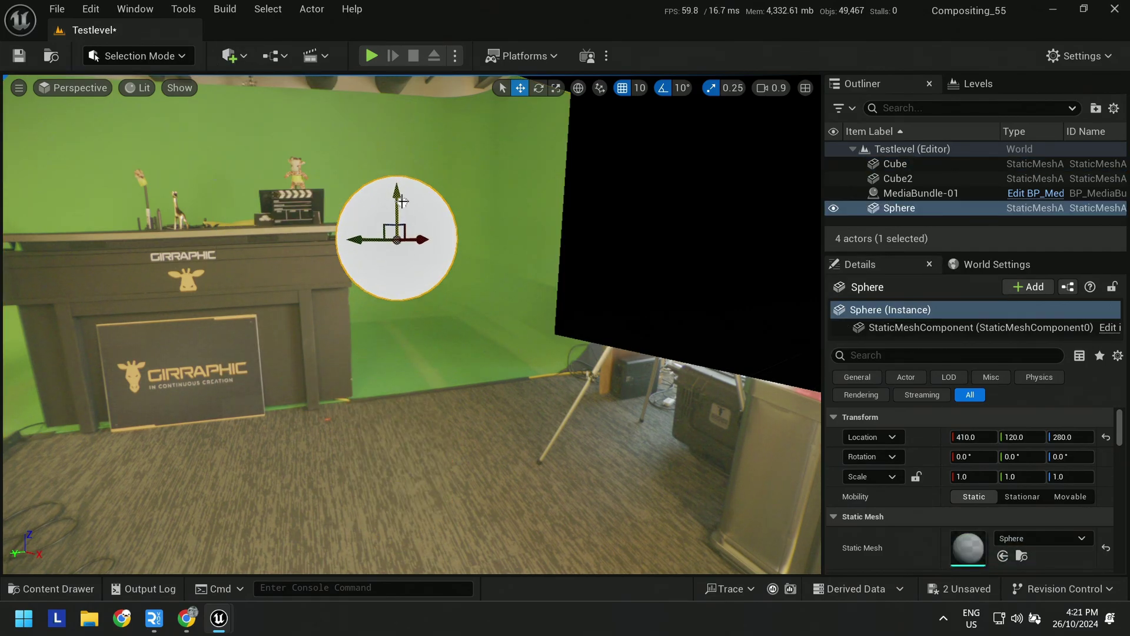
right_click_drag(399, 206, 312, 206)
Check the sphere in the Unlit view mode and return the viewport to Lit
left_click(137, 88)
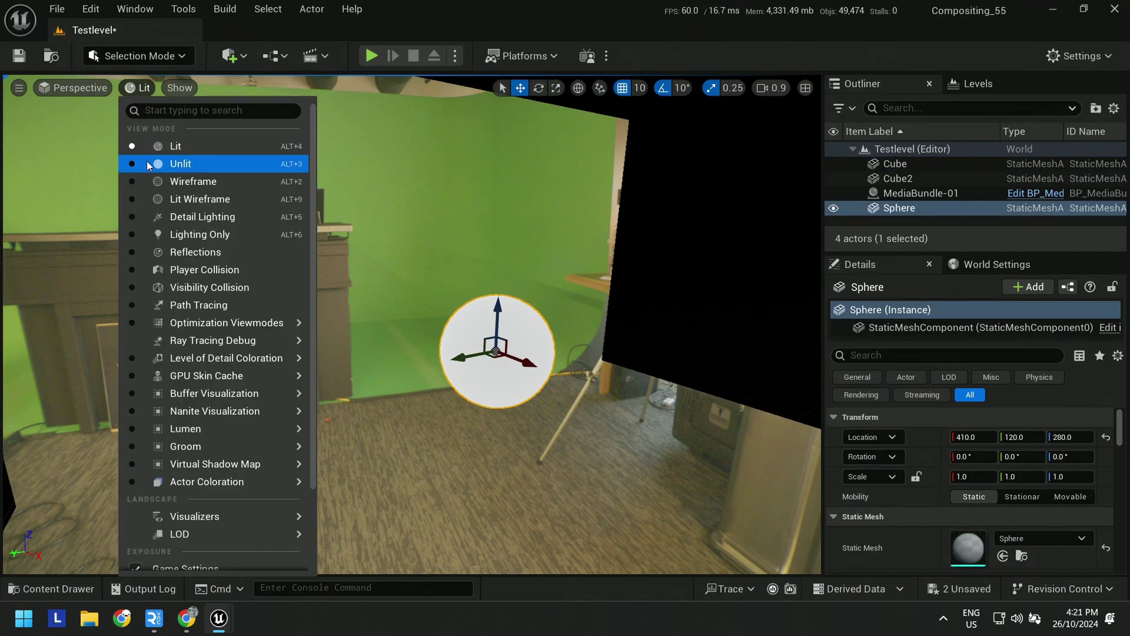
left_click(144, 163)
left_click(145, 87)
left_click(146, 145)
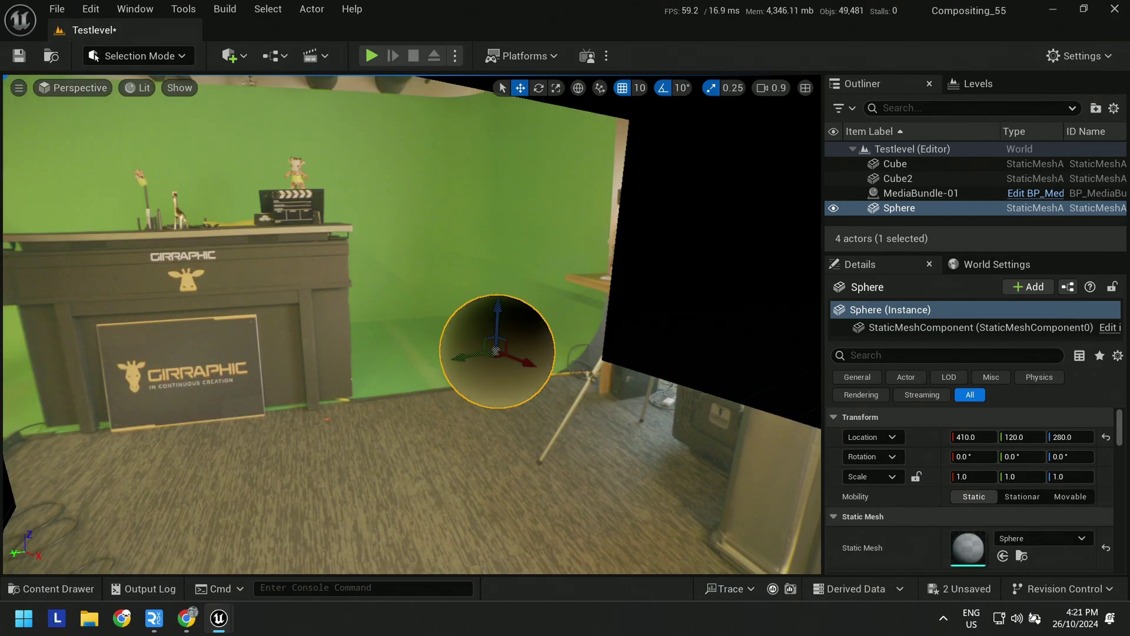
Move the MediaBundle-01 plane behind the wall cube to an X location of -600
mouse_move(310, 207)
right_mouse_down()
mouse_move(576, 207)
mouse_move(308, 207)
right_mouse_up()
key("a")
scroll(459, 207, "down", 3)
key("s")
scroll(447, 208, "up", 3)
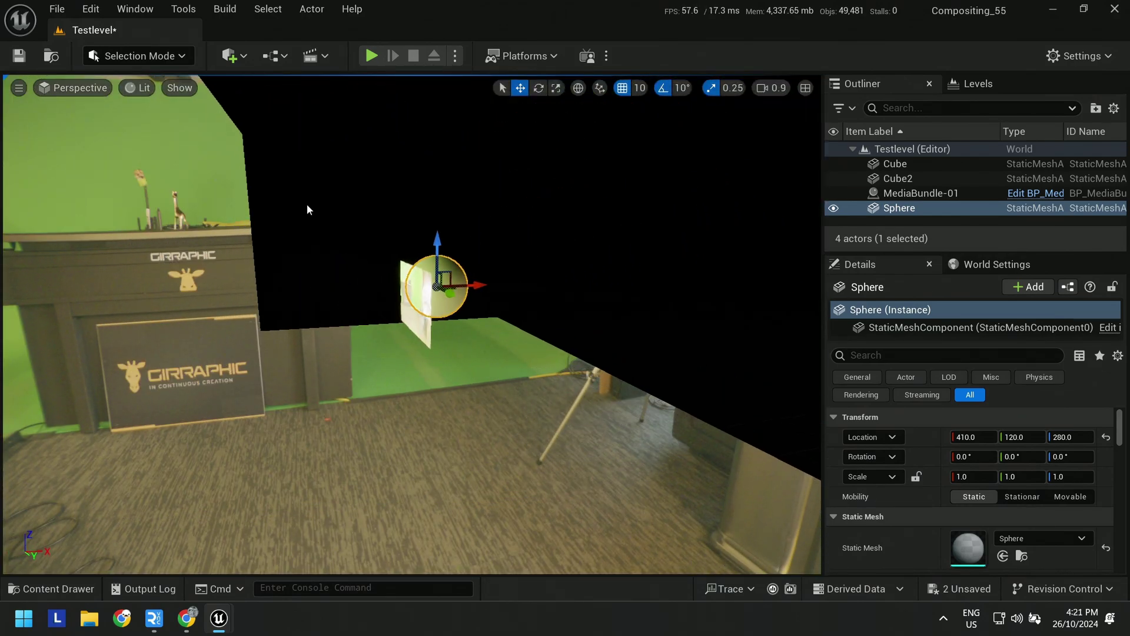
left_click(425, 333)
right_click_drag(425, 333, 331, 334)
key("s")
left_click_drag(550, 294, 11, 295)
right_click_drag(11, 295, 153, 295)
key("w")
key("a")
scroll(668, 330, "down", 3)
right_click_drag(551, 329, 729, 334)
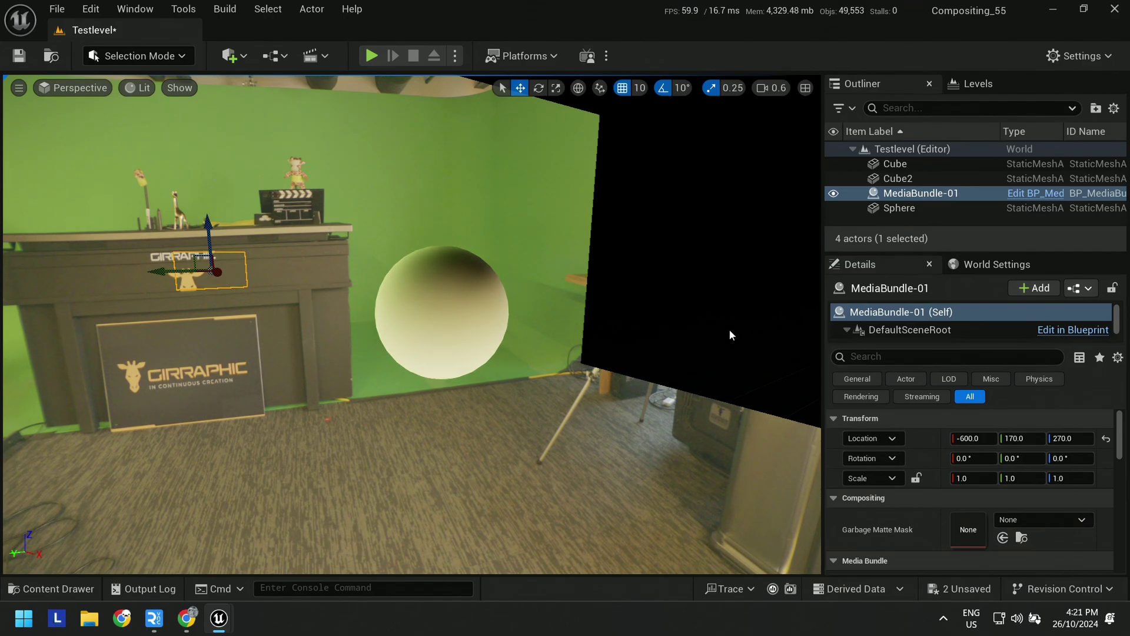
Place a Cine Camera Actor in the level, pilot it and frame the sphere in front of the wall
key("ctrl+space")
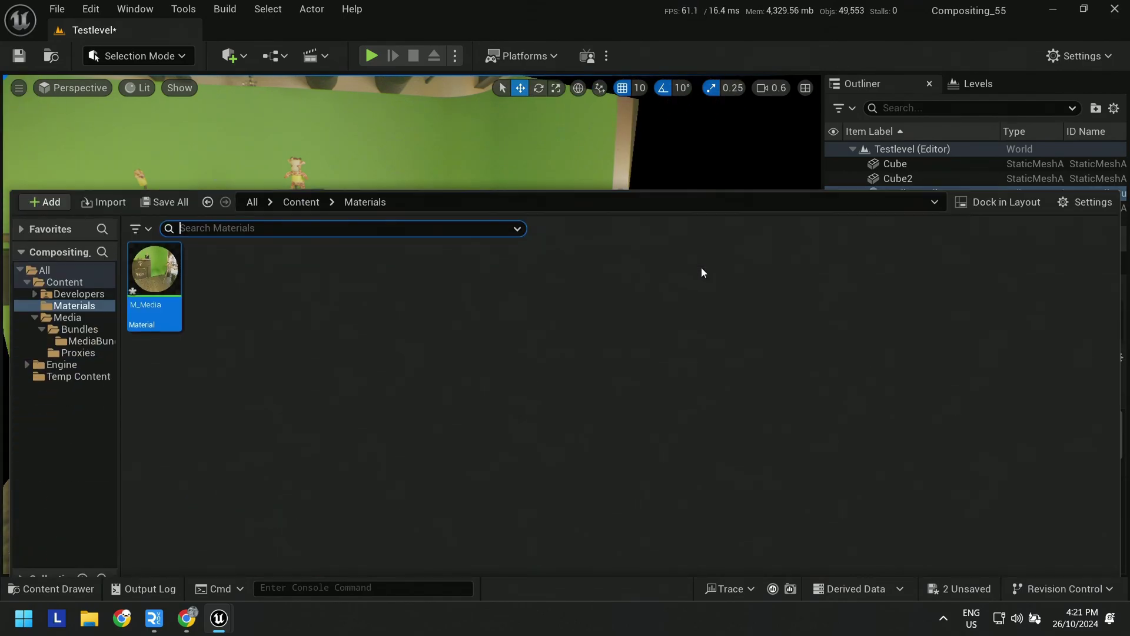
left_click(229, 57)
mouse_move(301, 247)
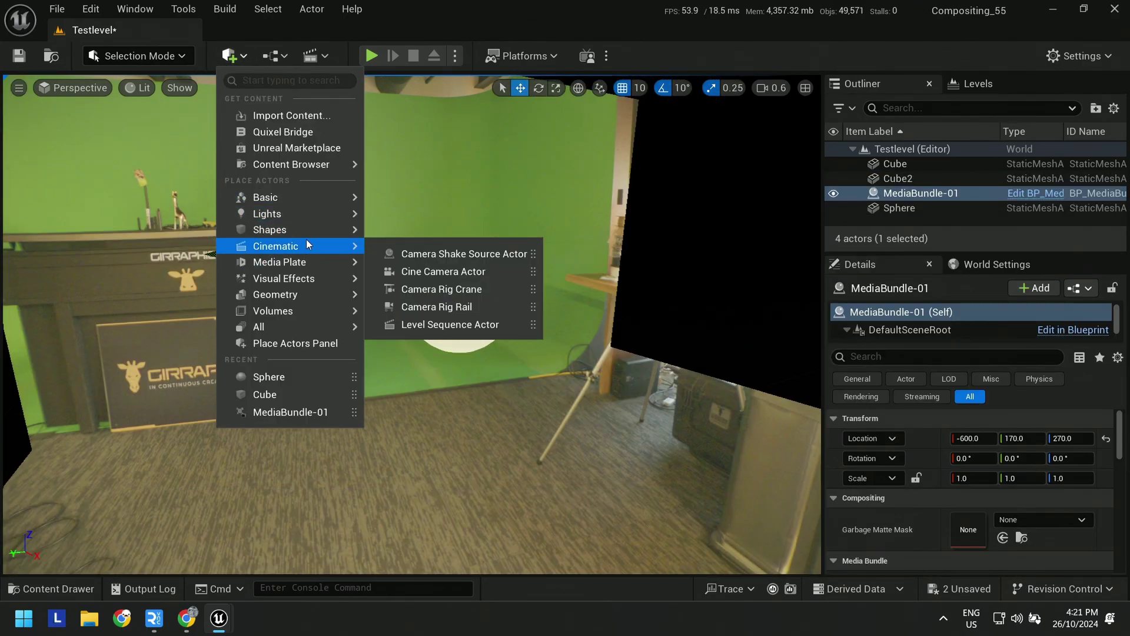
left_click_drag(443, 271, 467, 454)
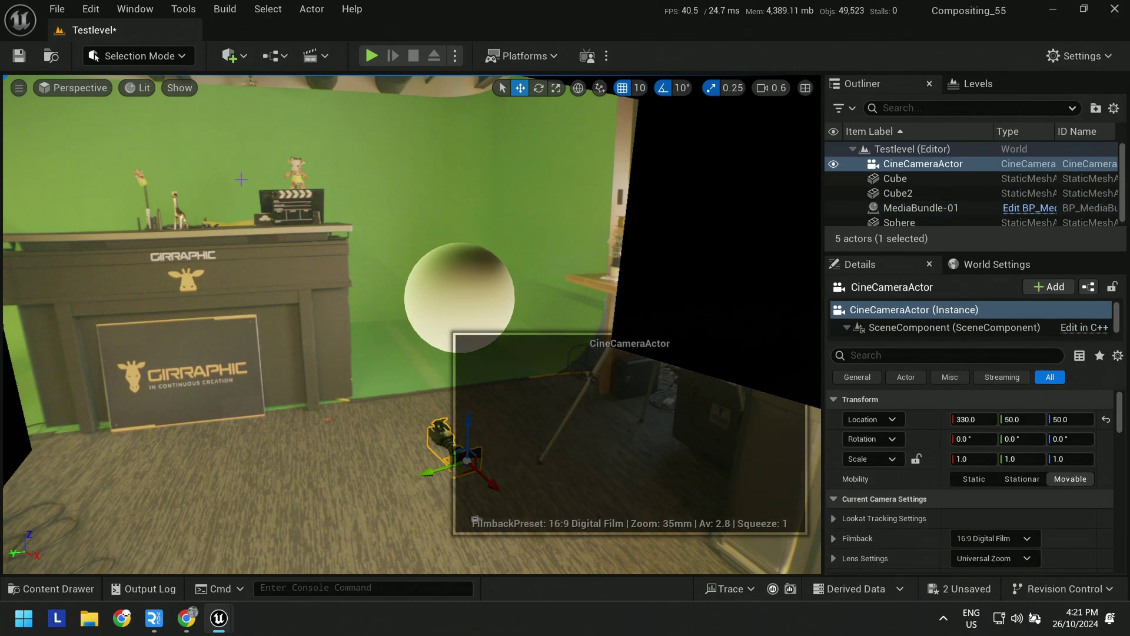
left_click(74, 88)
left_click(101, 281)
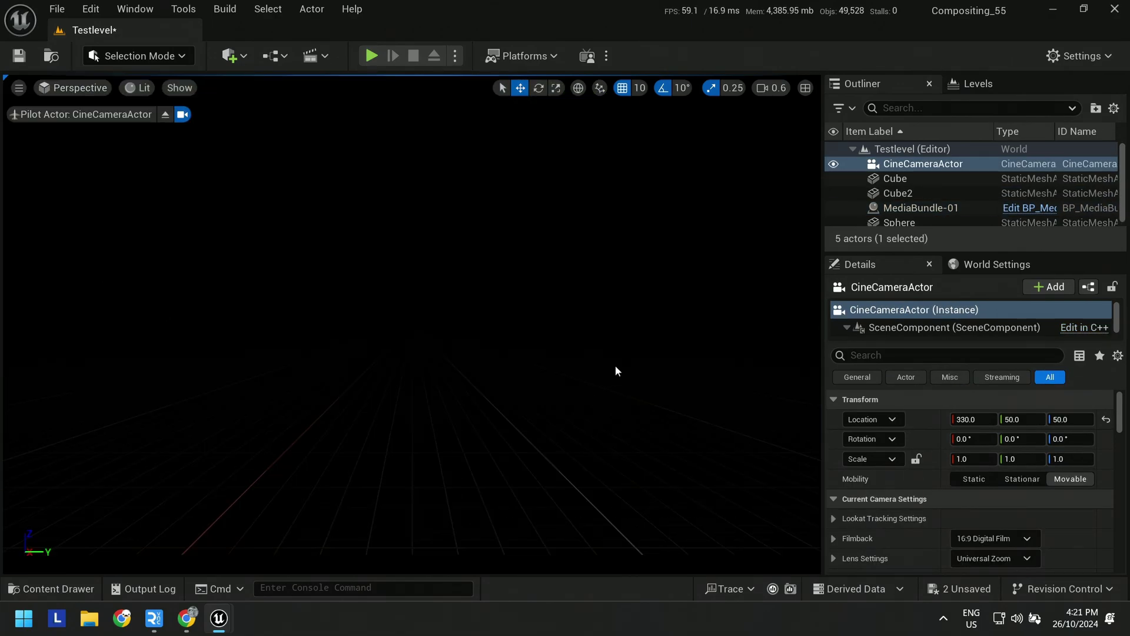
mouse_move(613, 368)
right_mouse_down()
mouse_move(160, 394)
mouse_move(614, 354)
right_mouse_up()
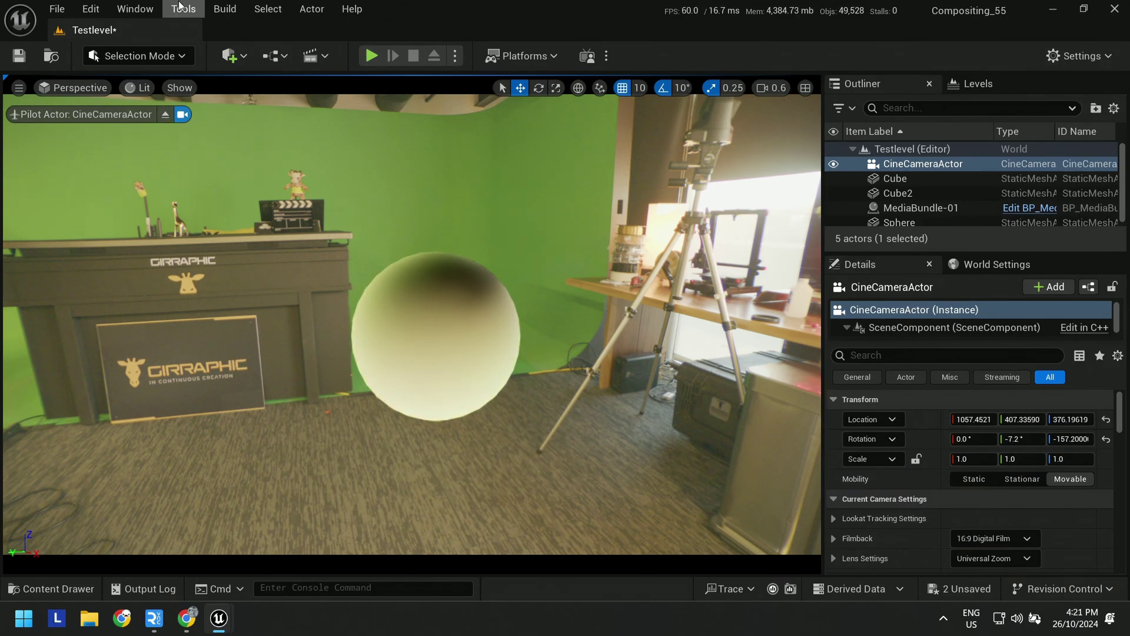
left_click(233, 56)
type("Sky")
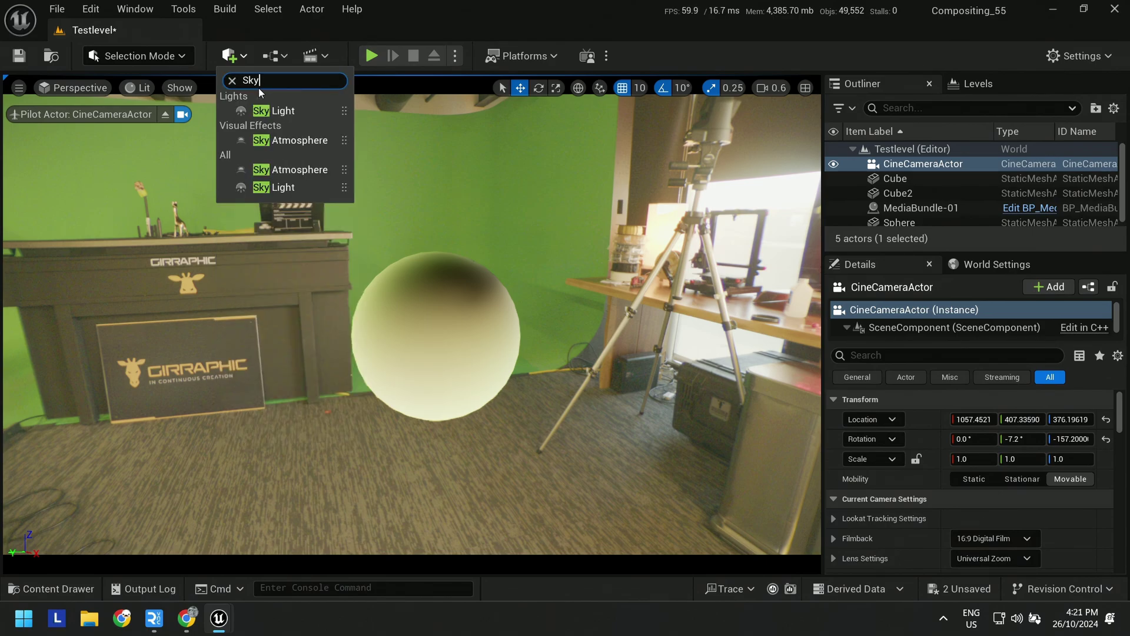
Stop piloting the camera and duplicate the wall cube along X to 1460, behind the camera
left_click(165, 114)
scroll(306, 247, "up", 1)
right_click_drag(231, 268, 306, 233)
right_click_drag(394, 268, 353, 271)
scroll(377, 265, "up", 2)
left_click(278, 259)
left_click_drag(291, 269, 783, 265, "alt")
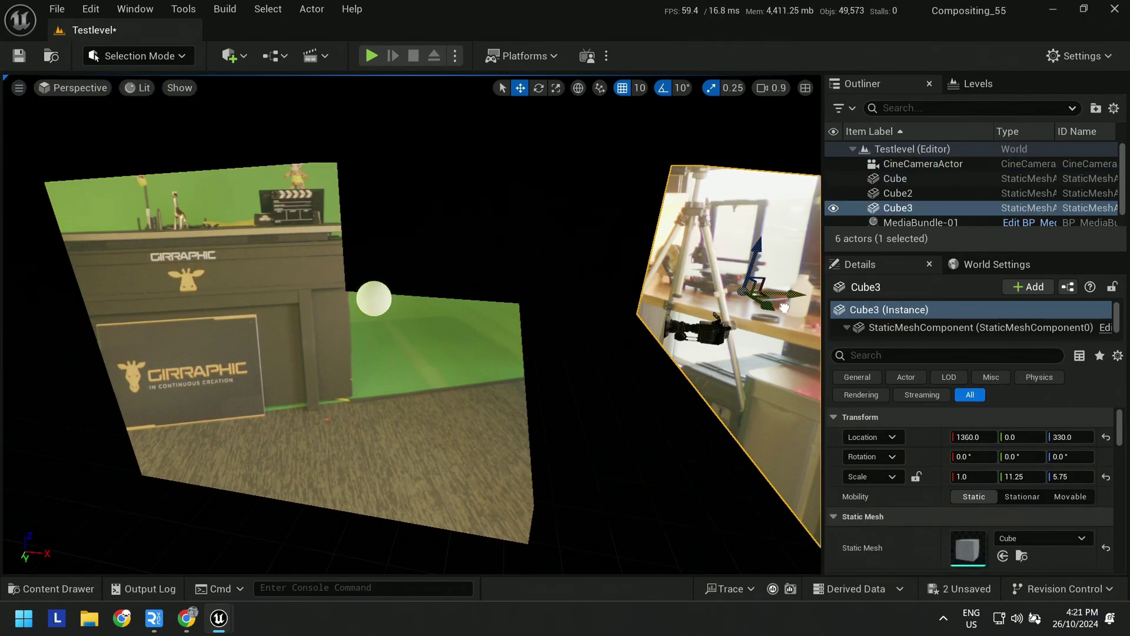
right_click_drag(606, 318, 424, 318)
Check the sphere through the CineCameraActor, stop piloting and delete the wall cube copy
left_click(73, 88)
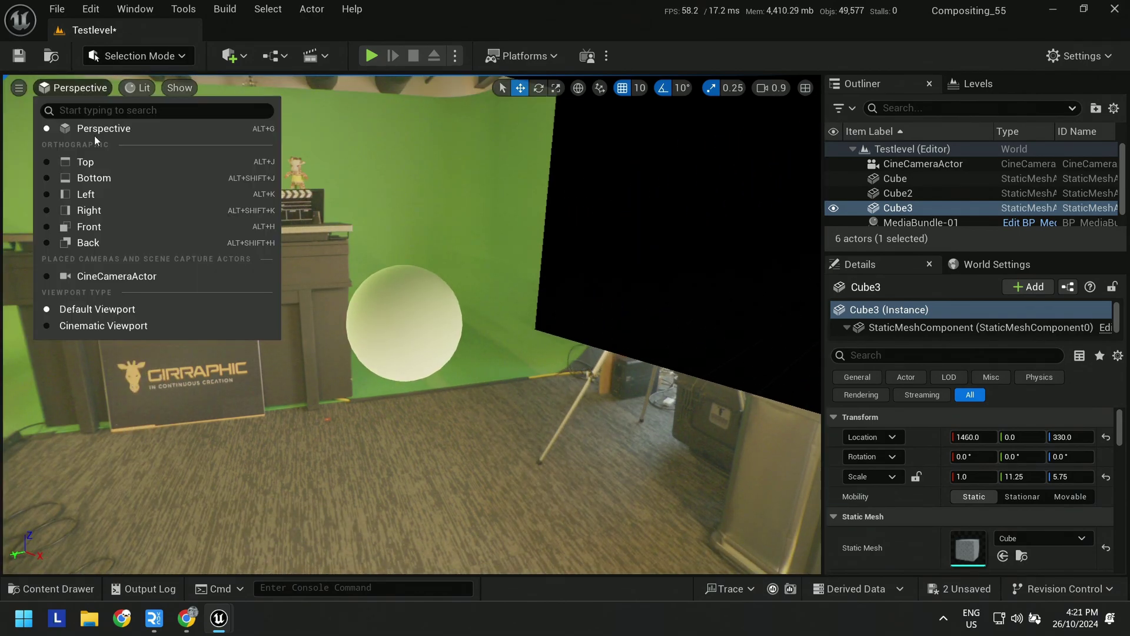
left_click(101, 274)
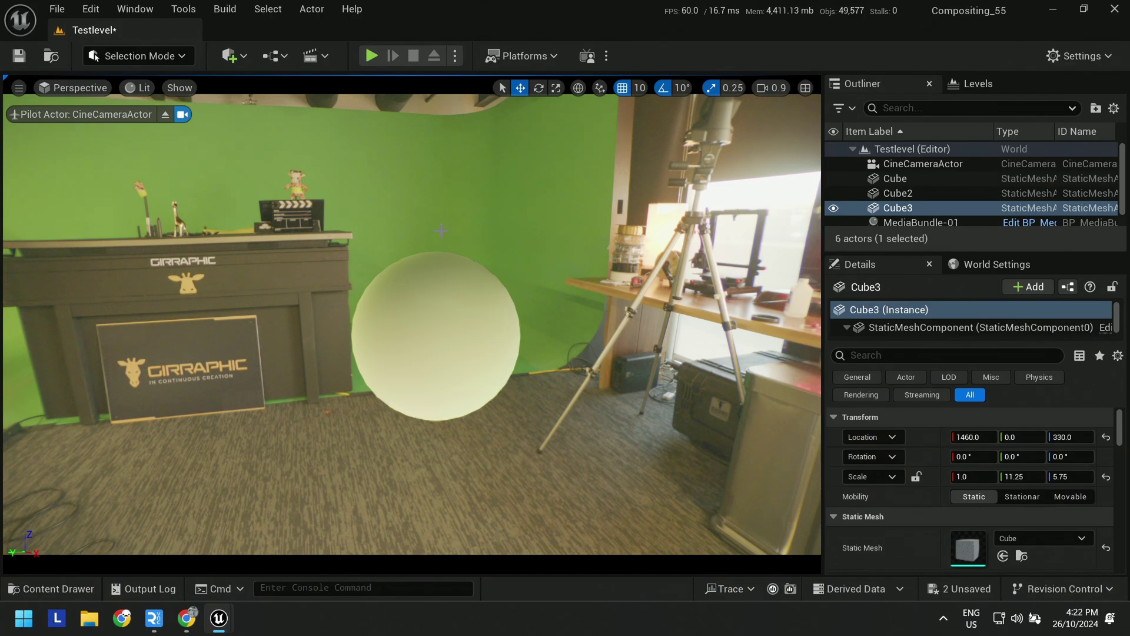
left_click(168, 115)
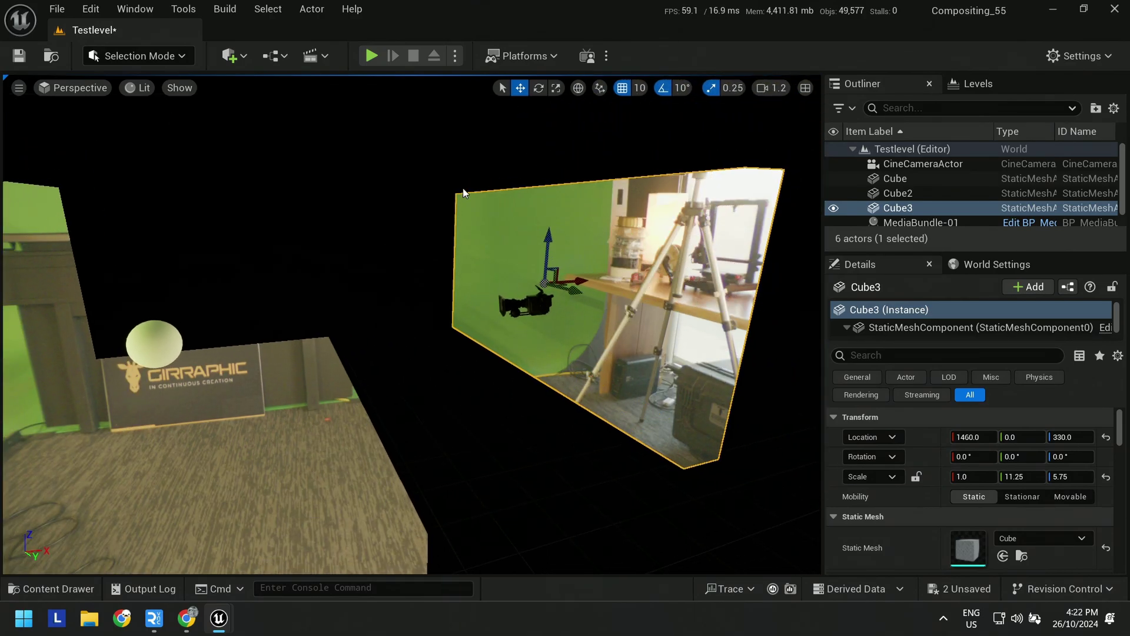
key("Delete")
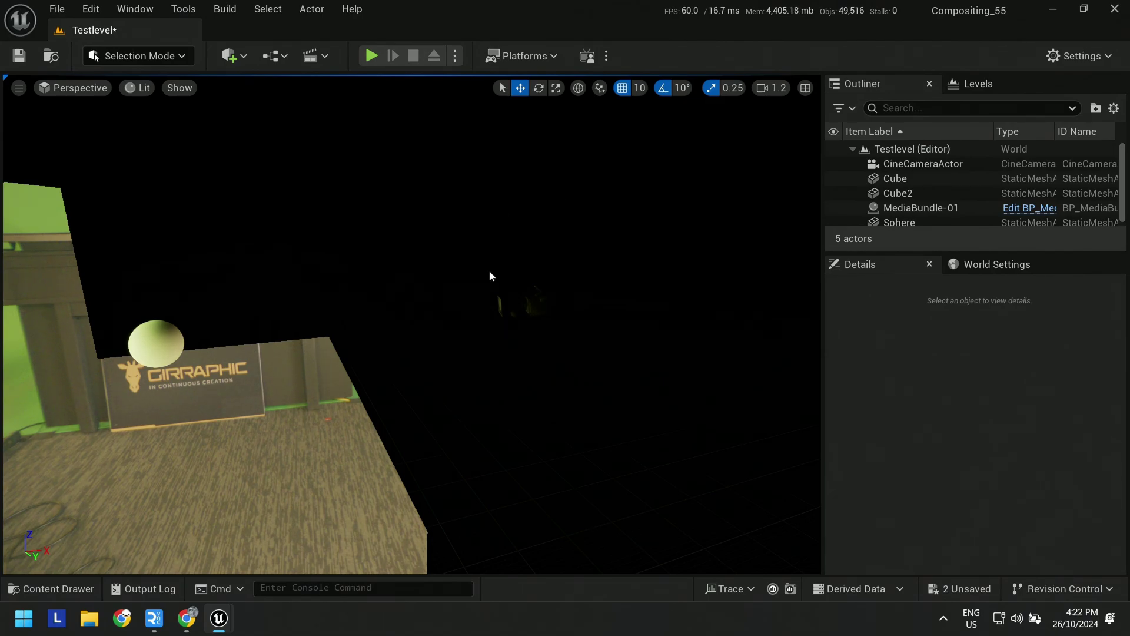
Create a material named M_Mirror in the Materials folder
right_click_drag(489, 273, 459, 286)
scroll(469, 281, "up", 1)
key("ctrl+space")
right_click(299, 282)
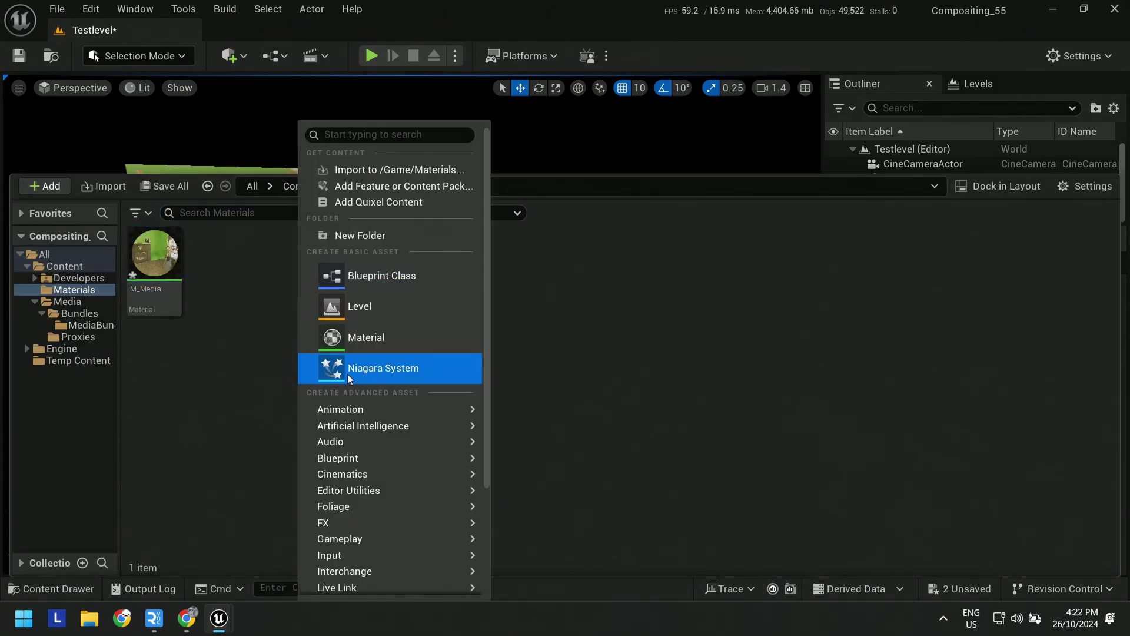
left_click(354, 337)
type("M")
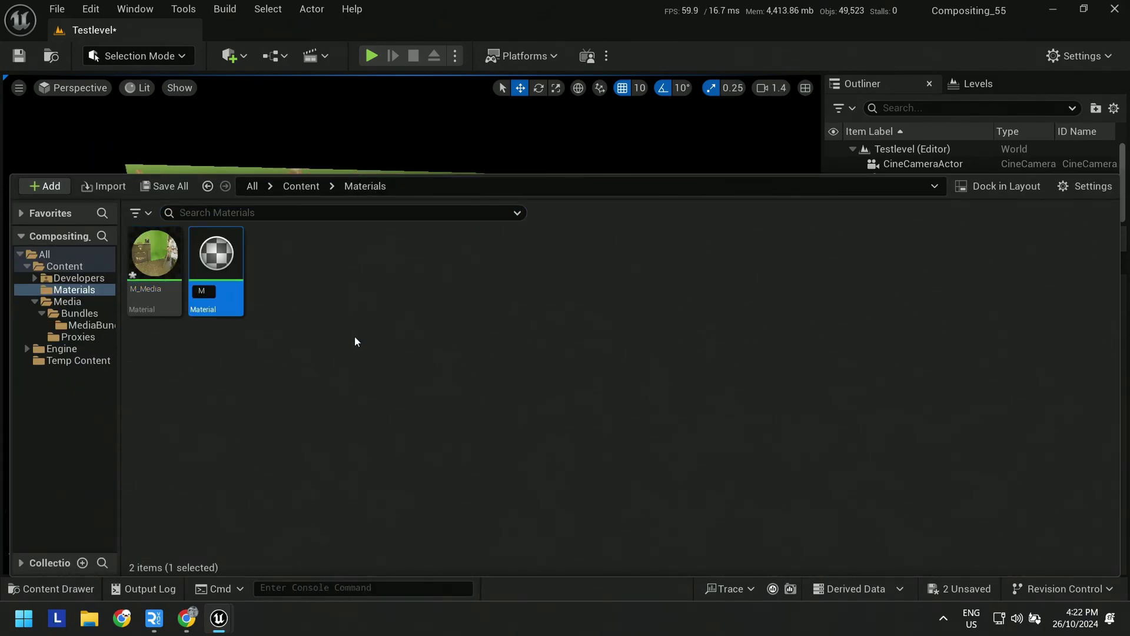
type("_Mirror")
key("Return")
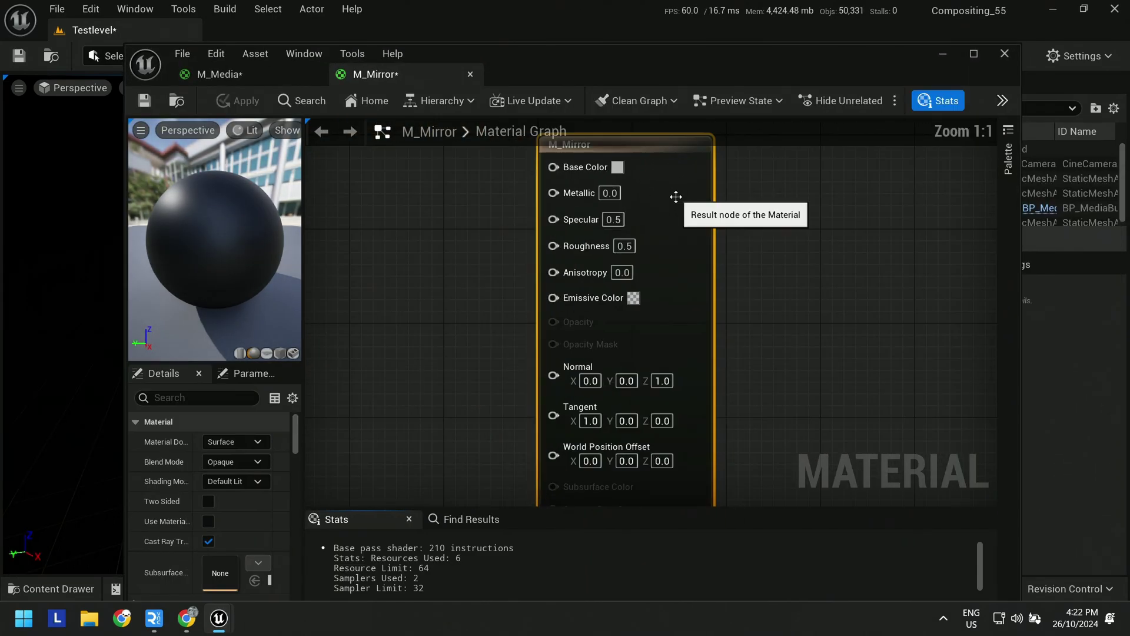
Set M_Mirror's Metallic to 1.0 and Roughness to 0.1, and close the material editor
left_click(637, 291)
type("q")
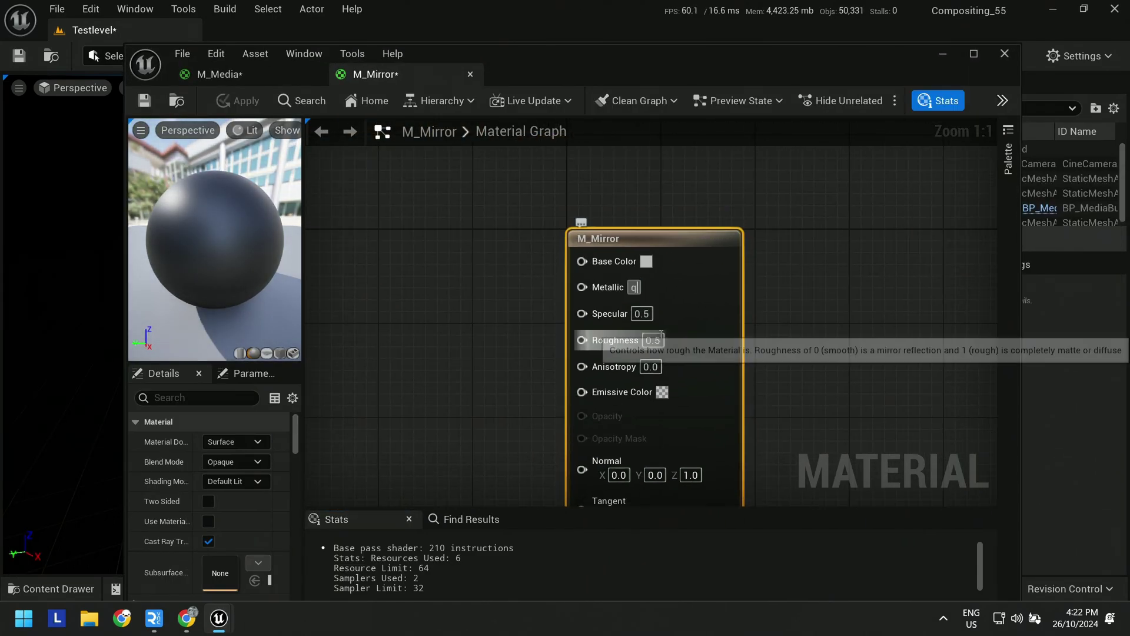
key("Tab")
key("Tab")
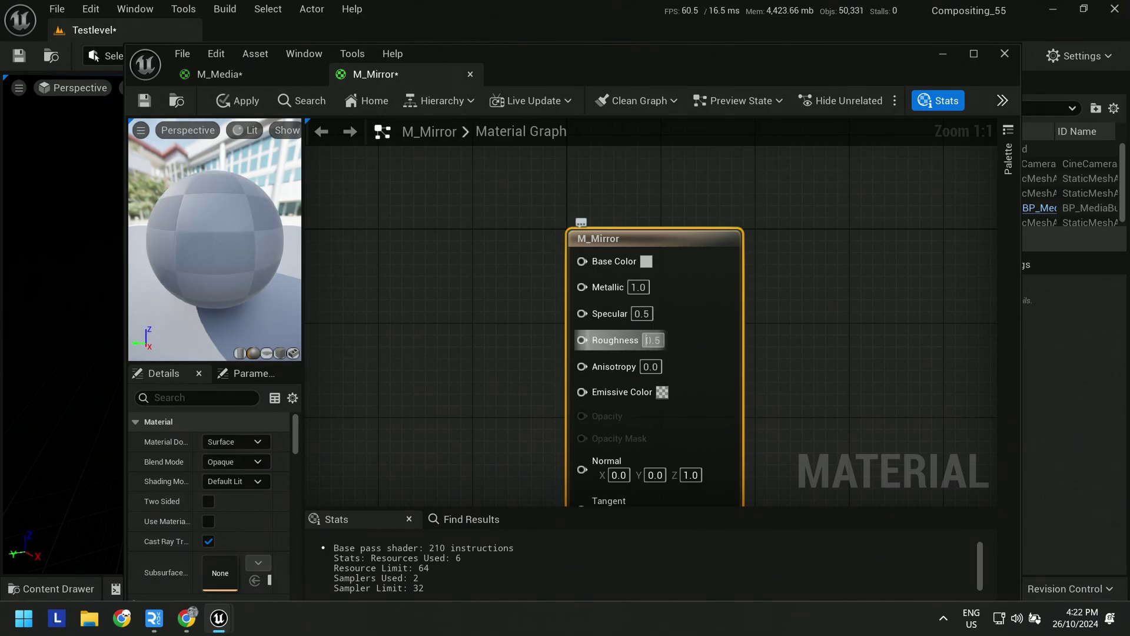
type("0.01")
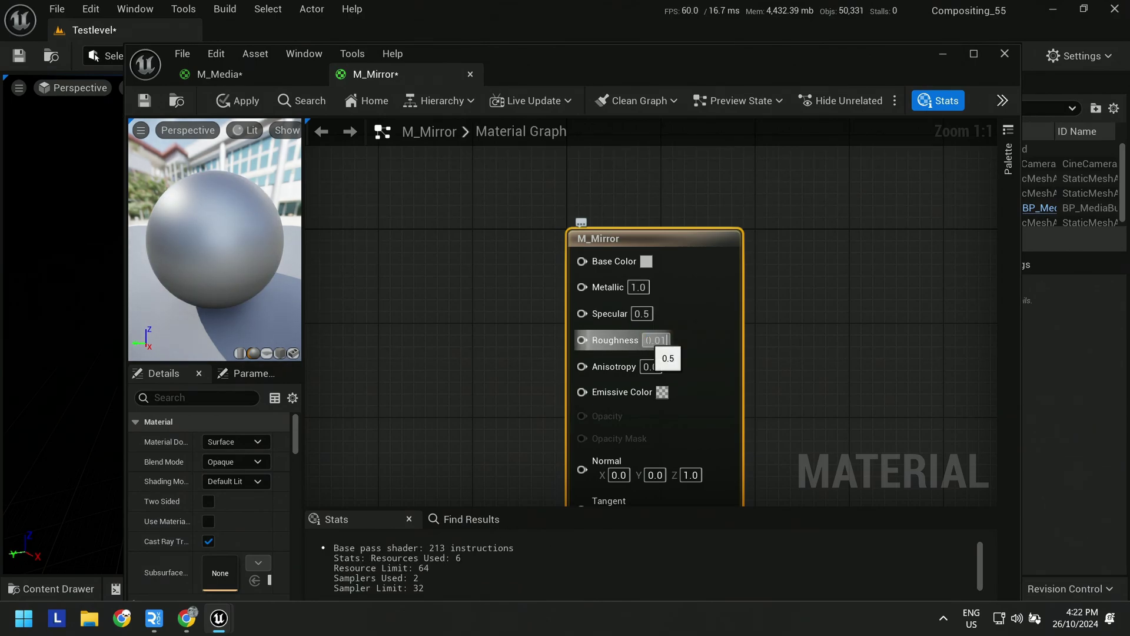
key("Return")
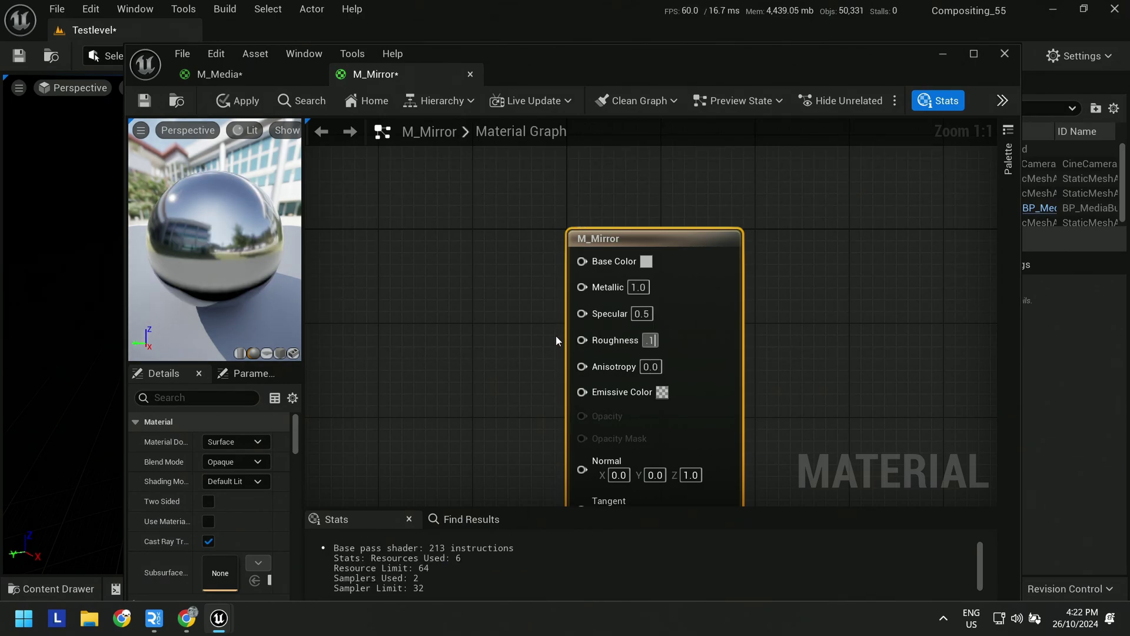
type(".1")
key("Return")
left_click(1004, 54)
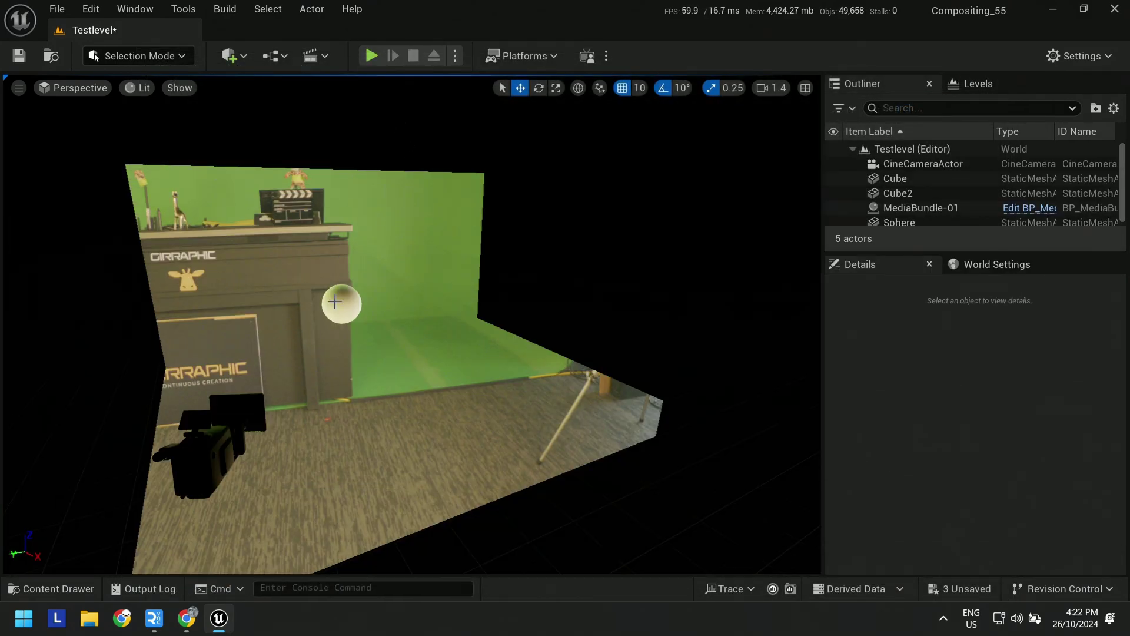
Assign M_Mirror to the sphere and check its reflections through the CineCameraActor
left_click(334, 302)
scroll(971, 501, "down", 3)
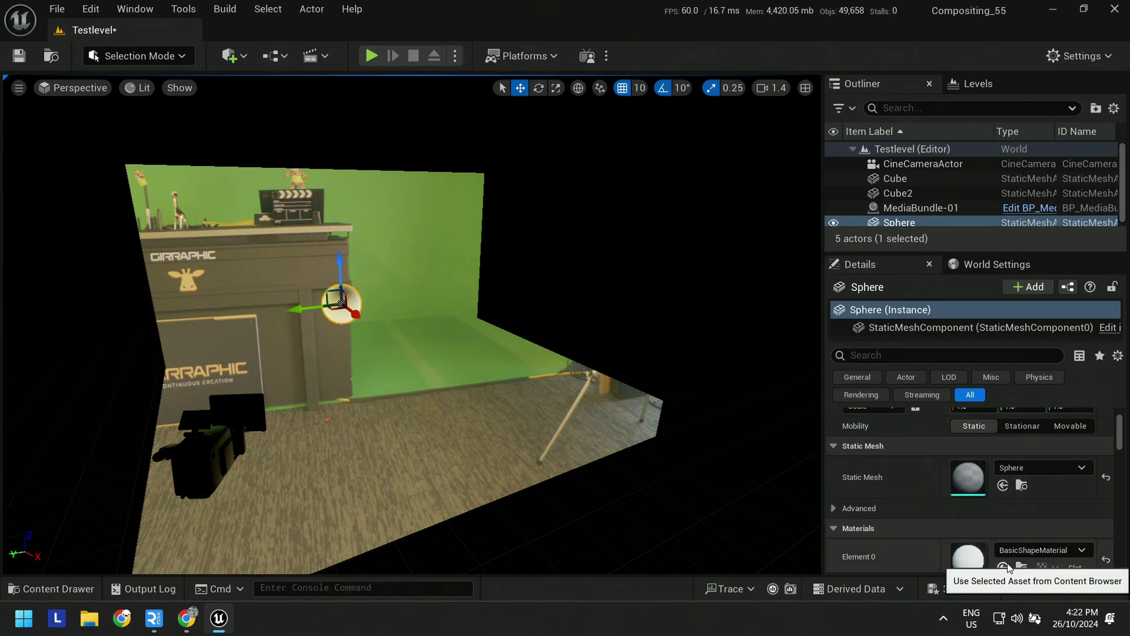
left_click(1004, 567)
left_click(74, 87)
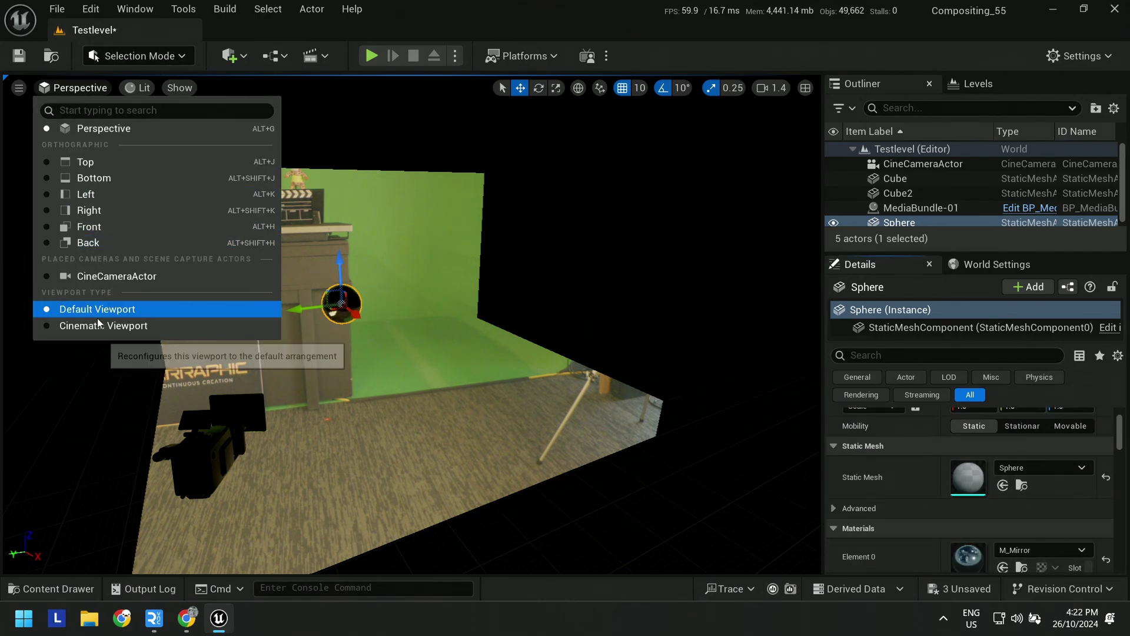
left_click(118, 279)
left_click(689, 253)
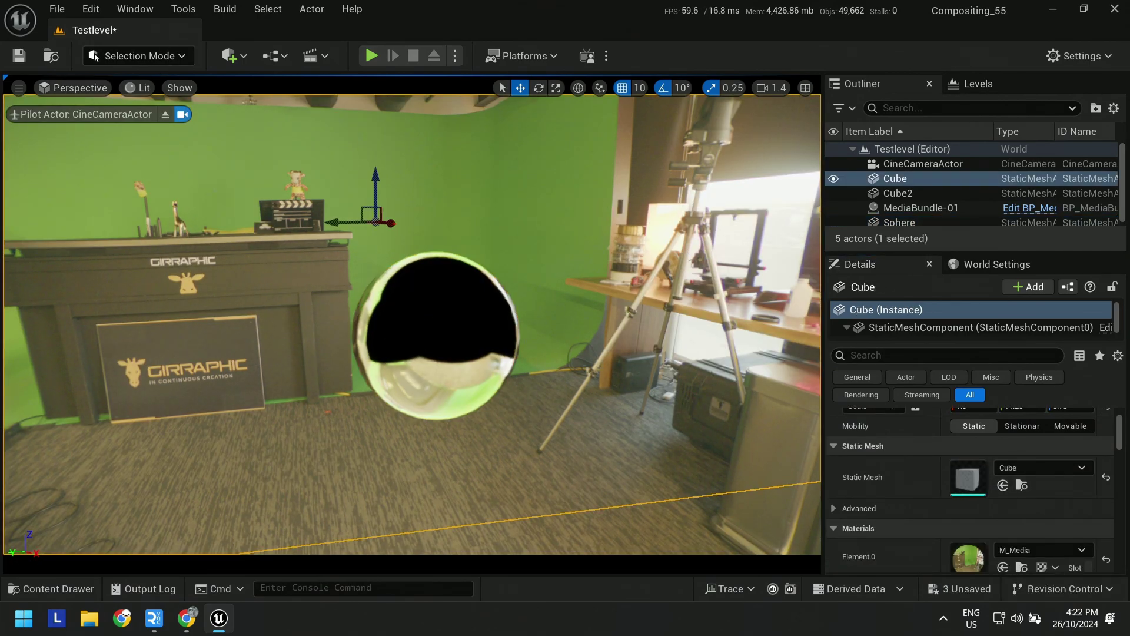
left_click(411, 387)
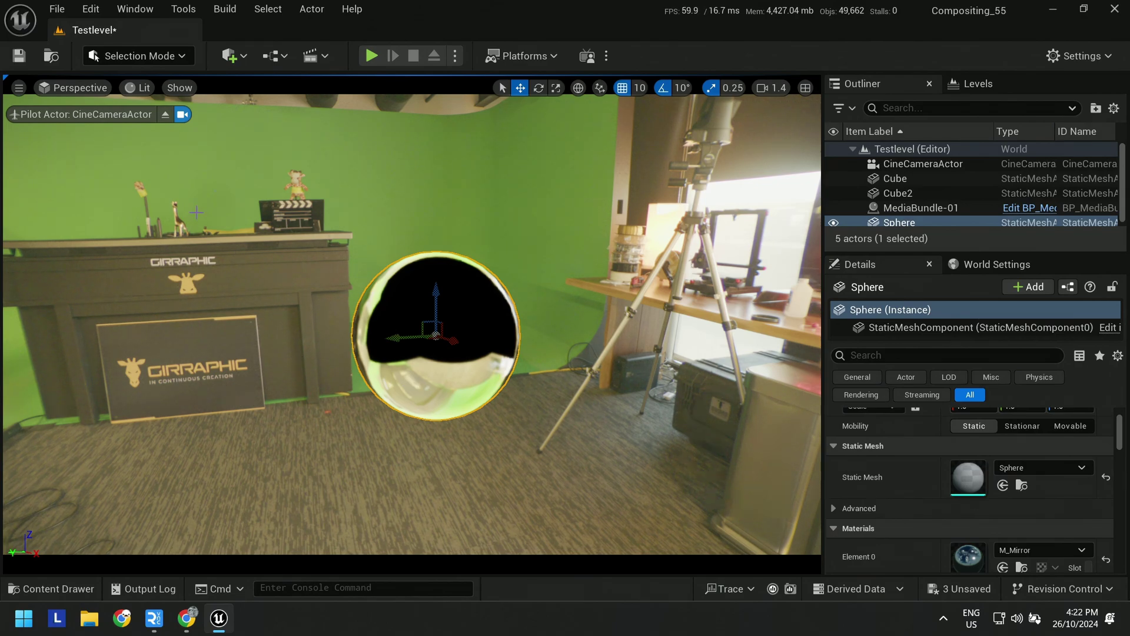
Duplicate the wall cube forward along X, check the copy through the CineCameraActor and stop piloting
left_click(165, 116)
right_click_drag(164, 121, 400, 122)
key("s")
scroll(382, 121, "up", 3)
left_click(267, 306)
left_click_drag(330, 281, 397, 314, "alt")
left_click(80, 88)
left_click(94, 275)
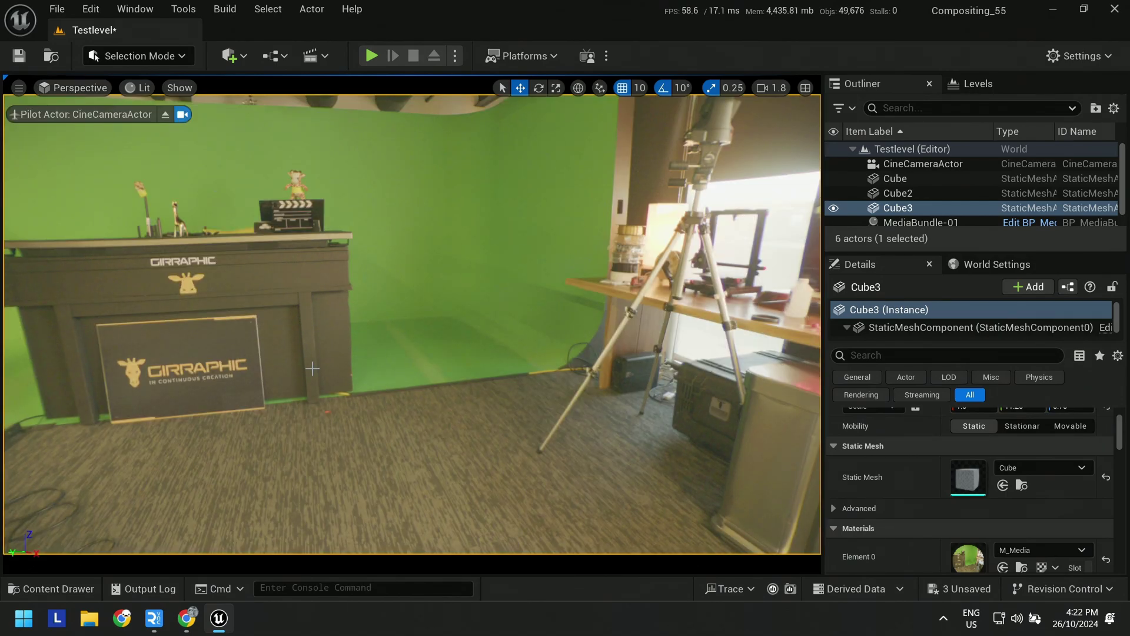
left_click(165, 115)
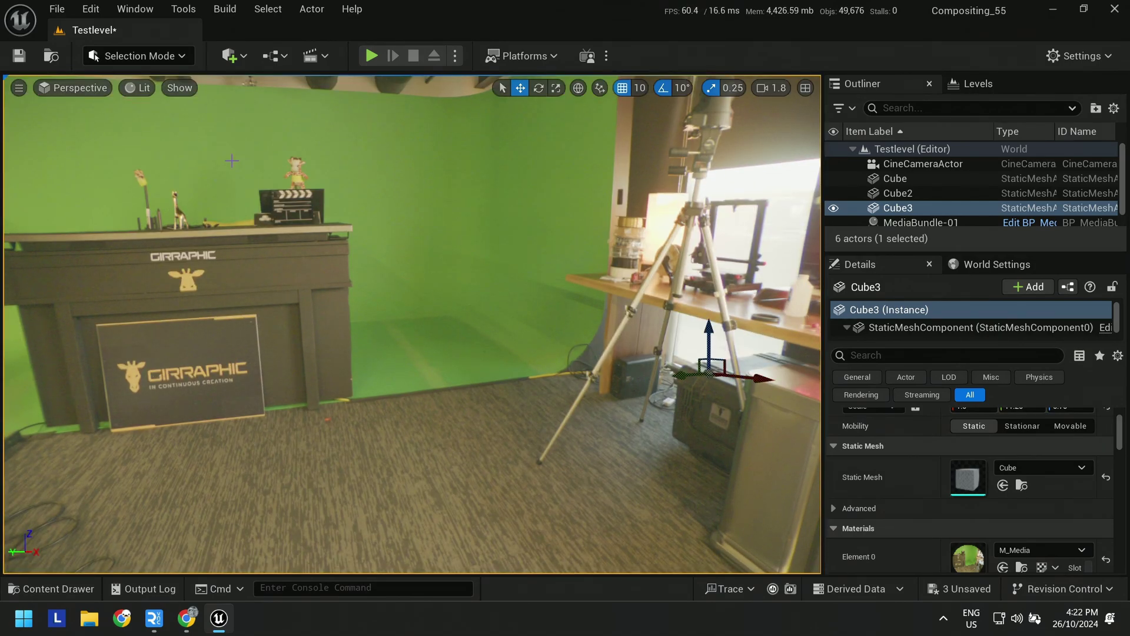
Undo the last duplication of the wall cube
right_click(296, 120)
key("ctrl+z")
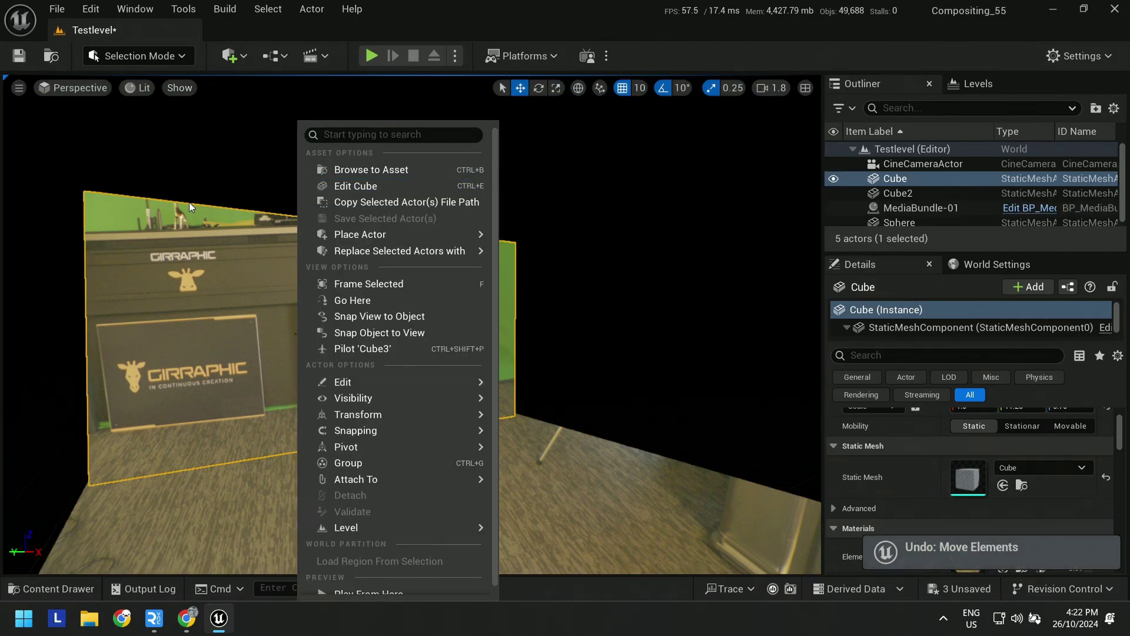
right_click_drag(224, 136, 206, 194)
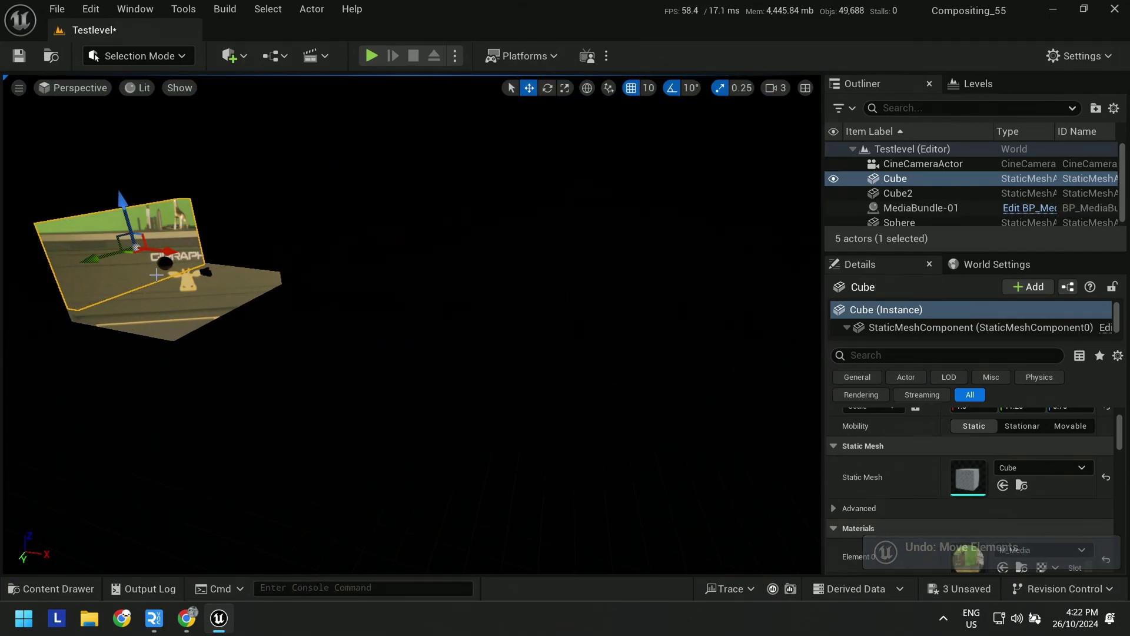
Try a copy of the wall cube forward along X as seen through the CineCameraActor, and delete it
left_click_drag(174, 255, 330, 310, "alt")
left_click(75, 85)
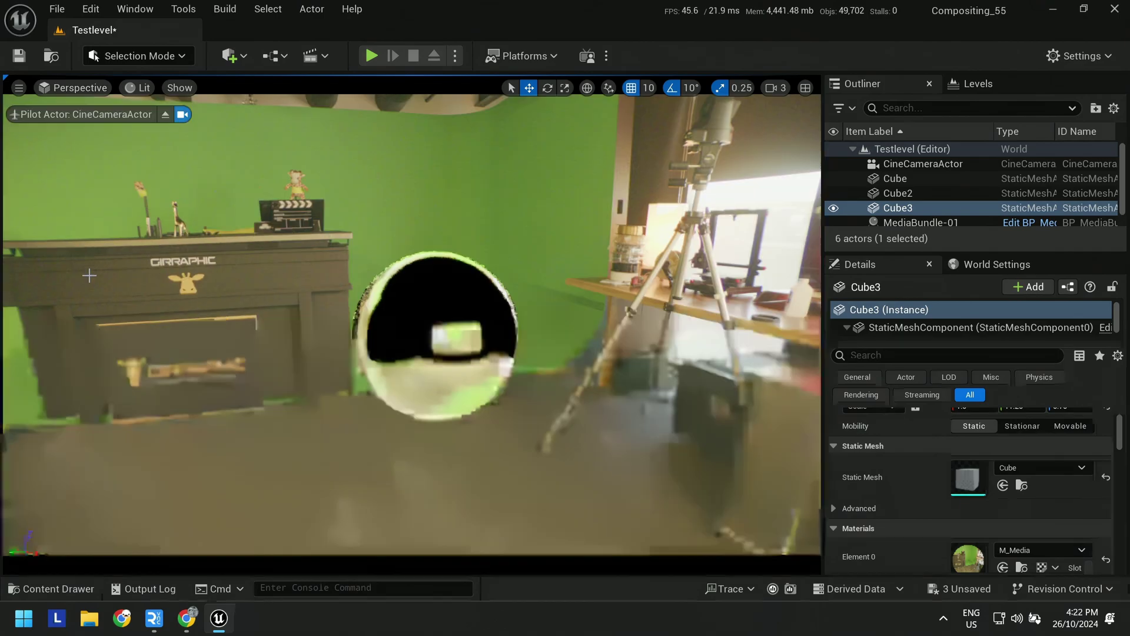
left_click(97, 270)
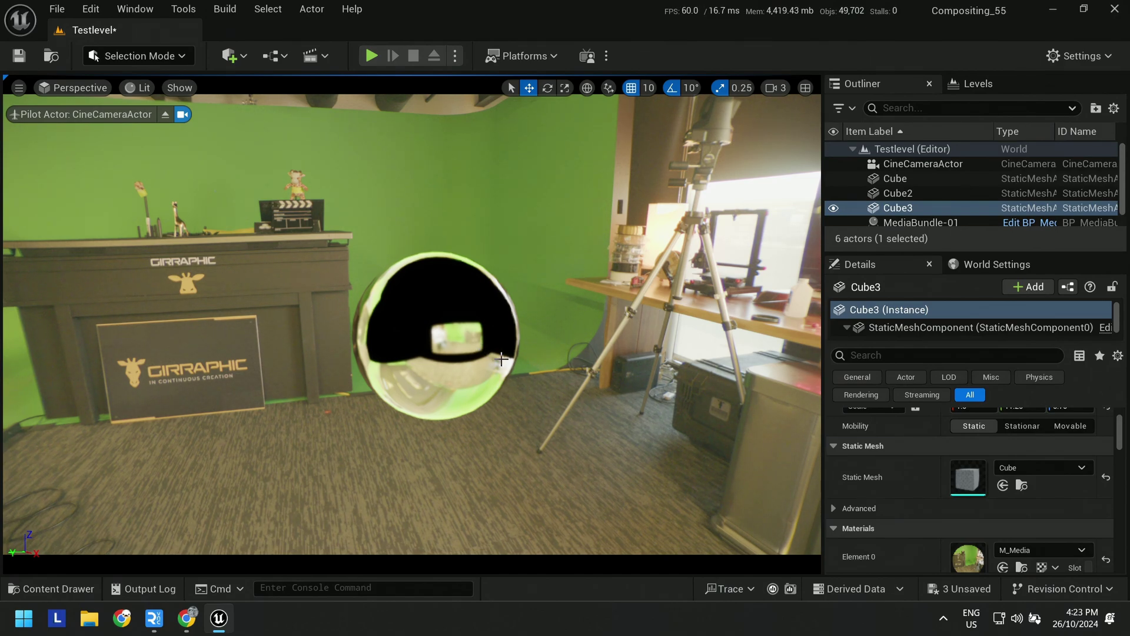
left_click(922, 208)
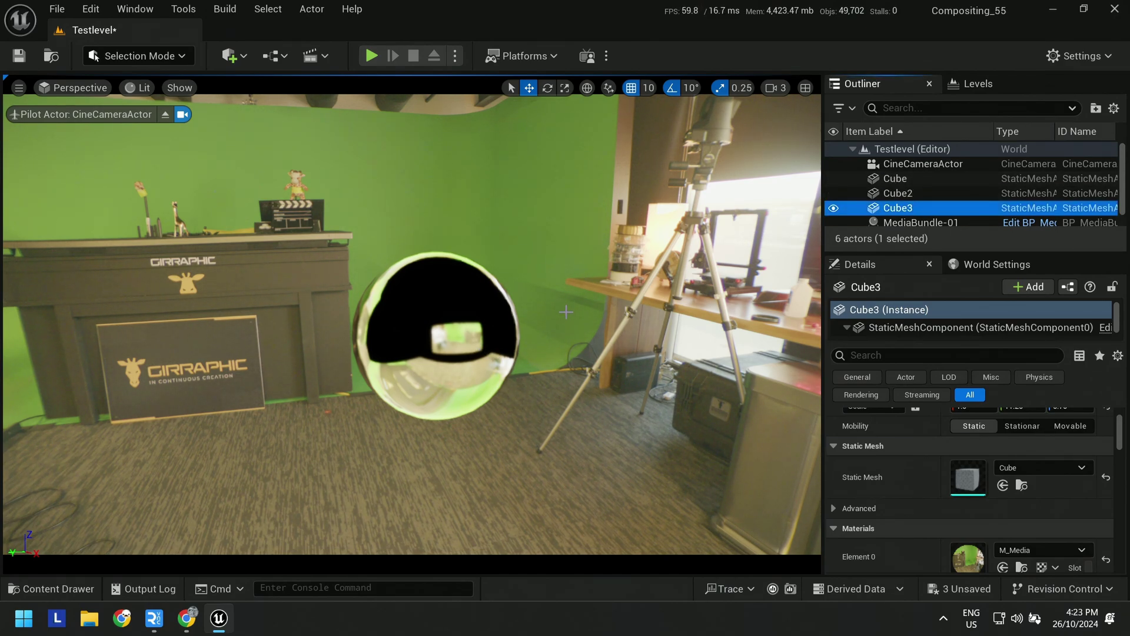
key("Delete")
Move the mirror sphere along X and Y to location 300, -20, 280 while viewing through the CineCameraActor
left_click(474, 321)
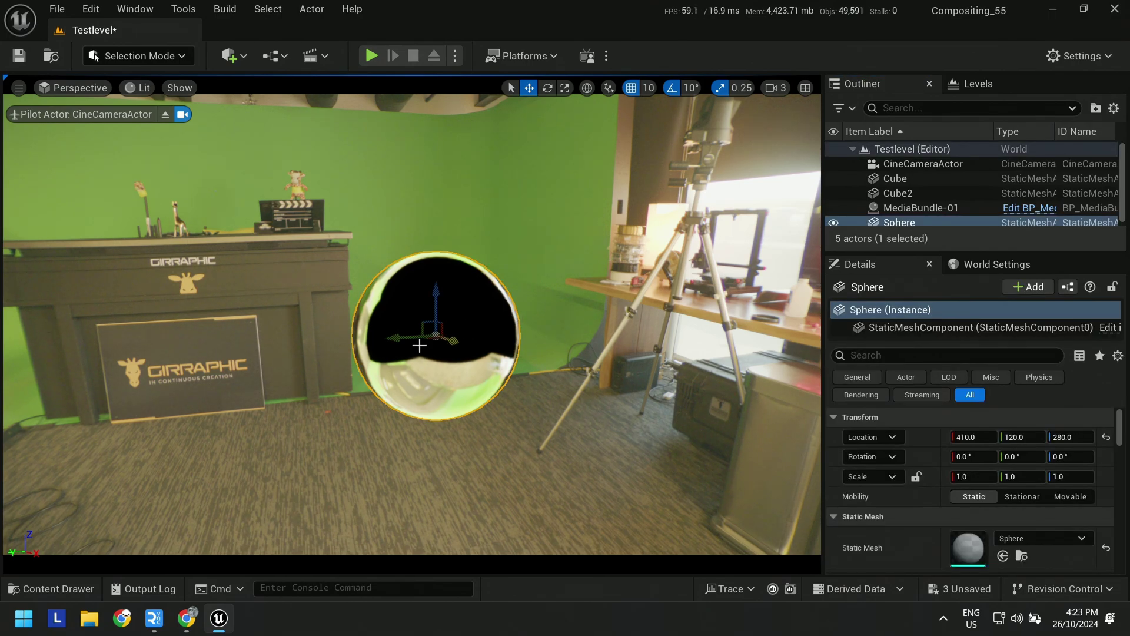
left_click_drag(403, 339, 408, 389)
left_click_drag(460, 344, 414, 336)
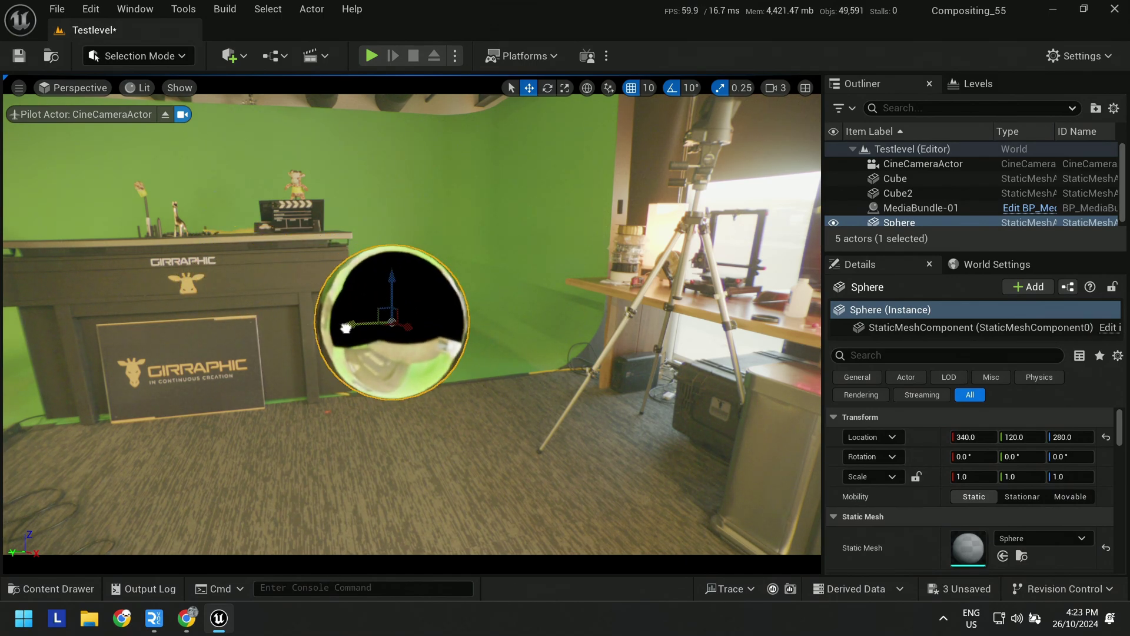
left_click_drag(345, 328, 548, 306)
Stop piloting, duplicate the wall cube forward to X 130, and view the copy through the CineCameraActor
left_click(165, 114)
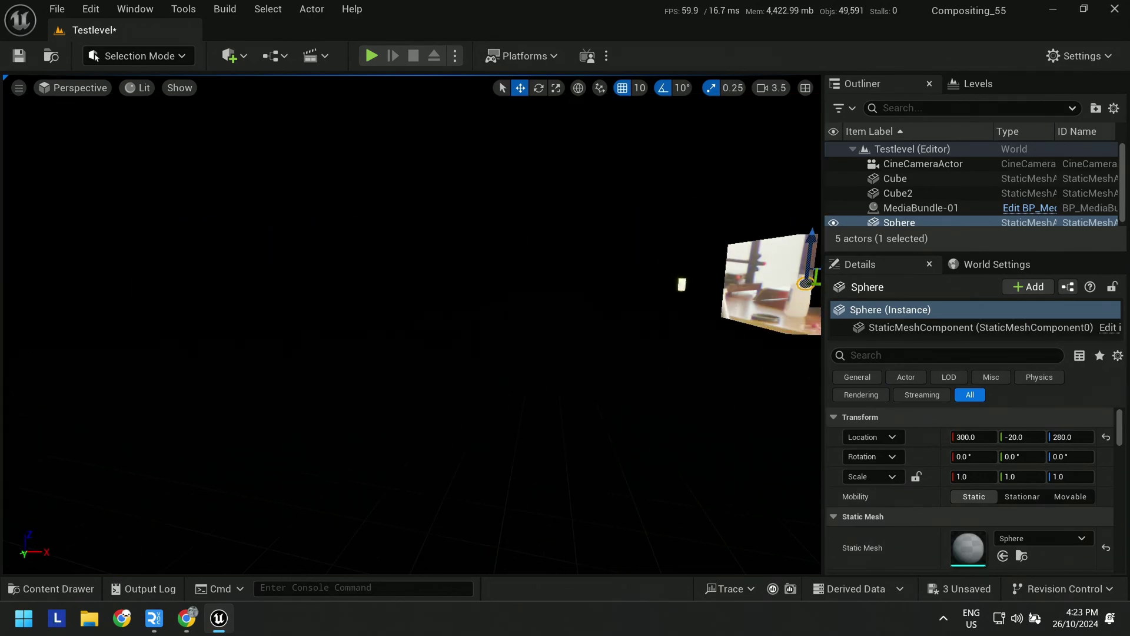
left_click(432, 396)
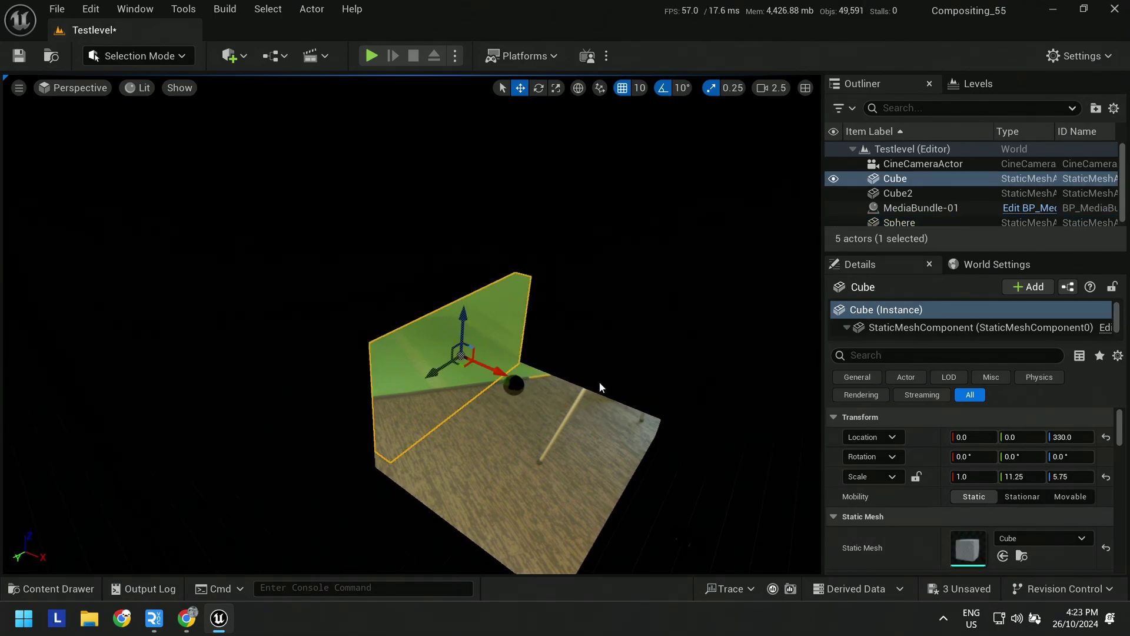
left_click_drag(501, 372, 520, 384, "alt")
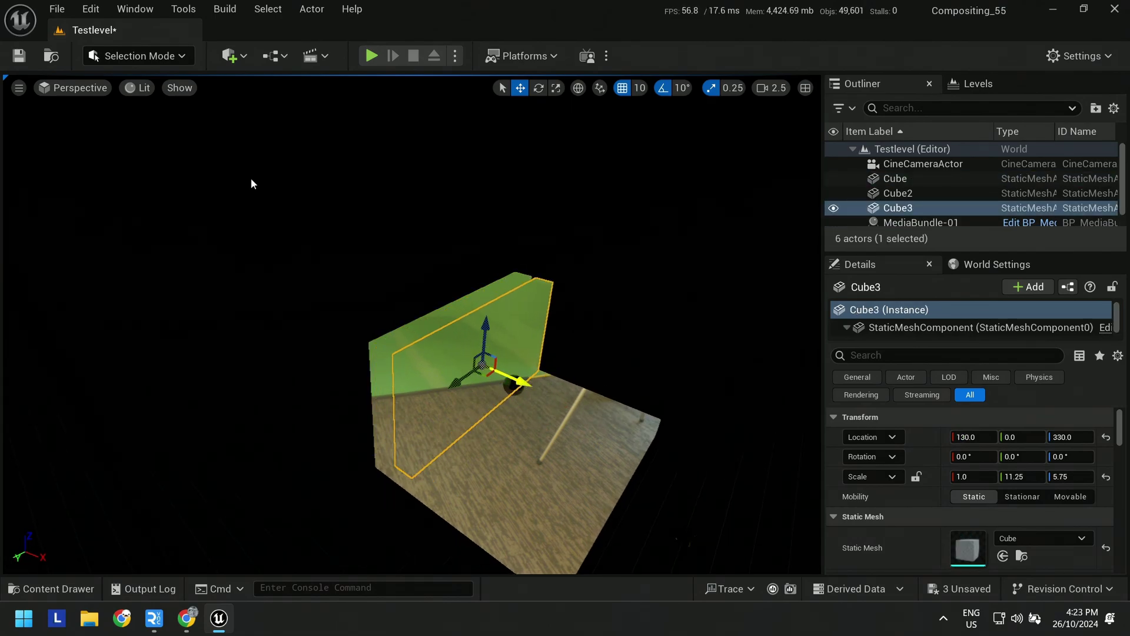
left_click(64, 89)
left_click(114, 275)
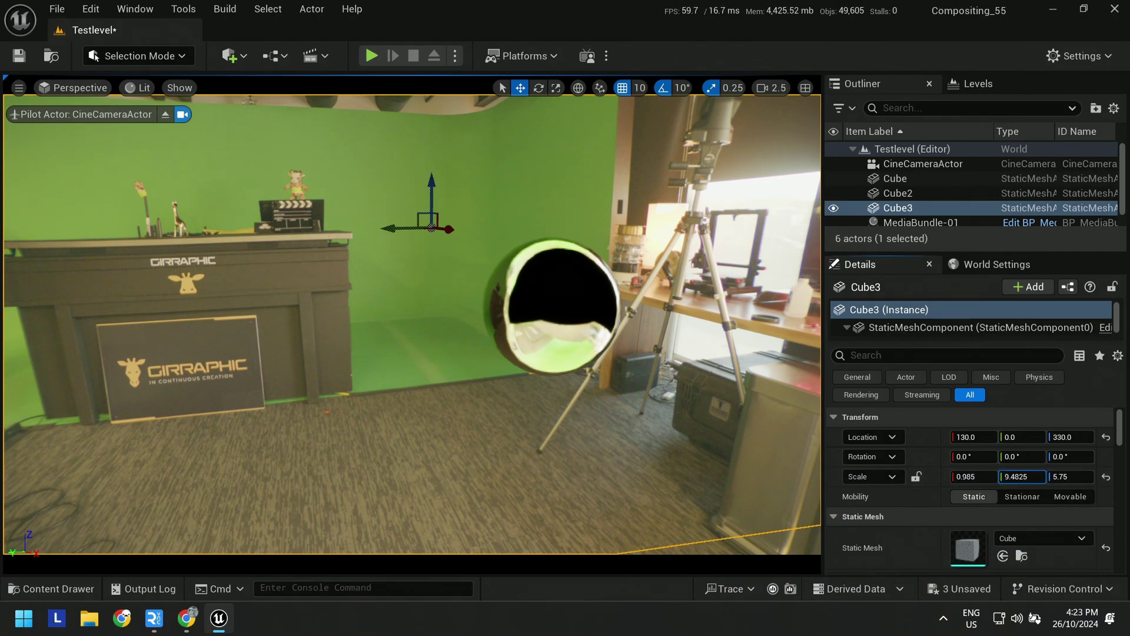
Fit Cube3 over the desk with scale 0.985, 2.375, 1.4325 and location 130, 200, 260
left_click_drag(1022, 476, 741, 476)
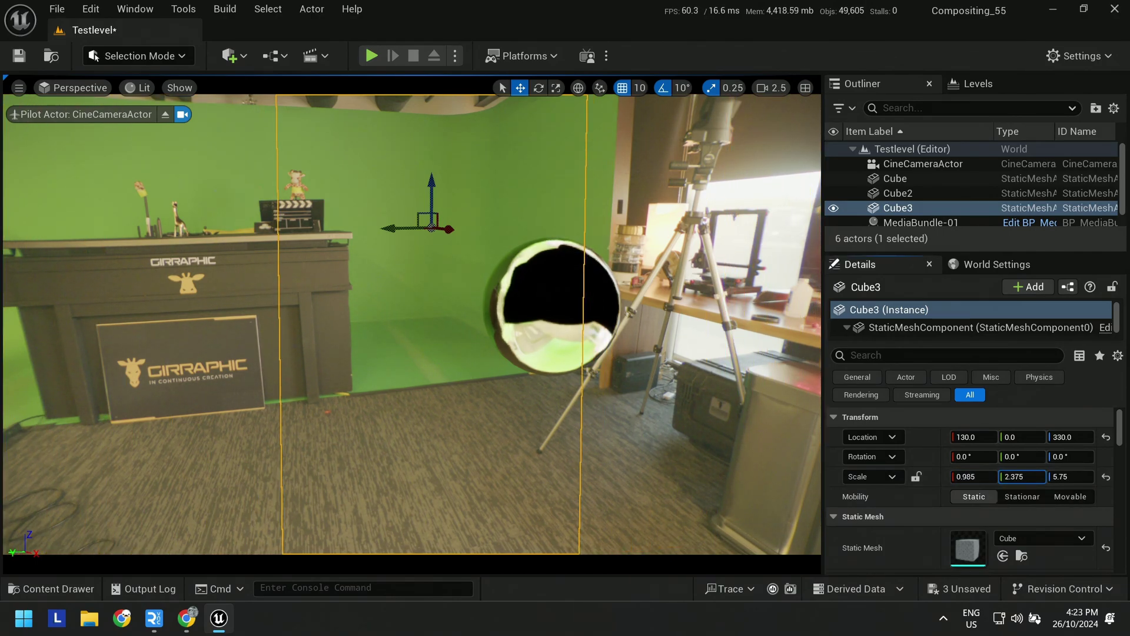
left_click_drag(1070, 476, 1019, 476)
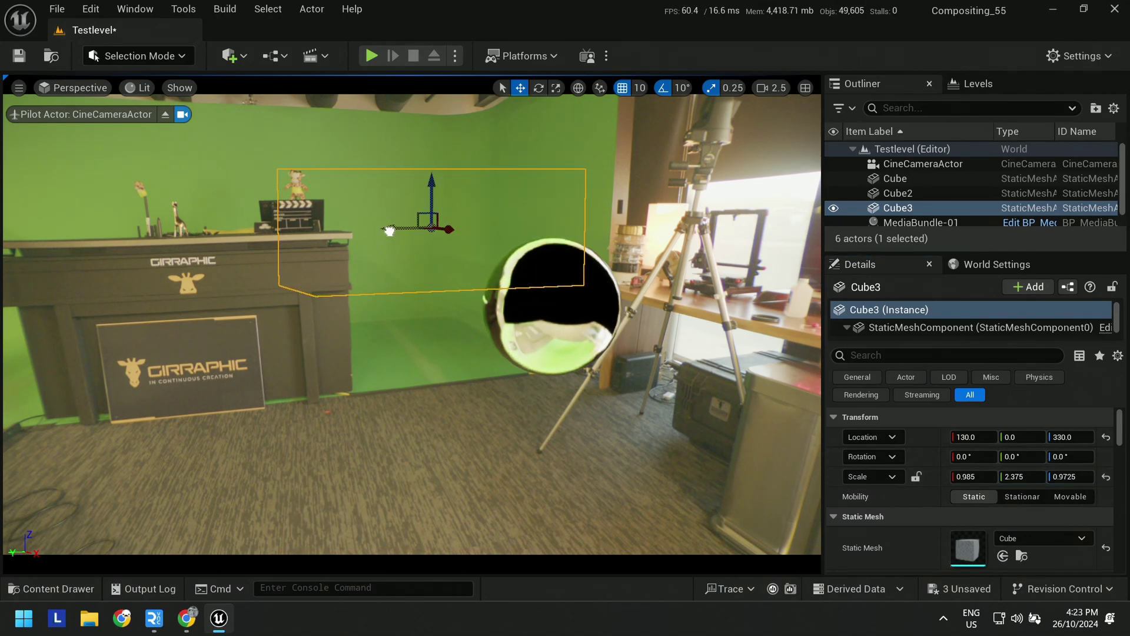
left_click_drag(389, 230, 126, 232)
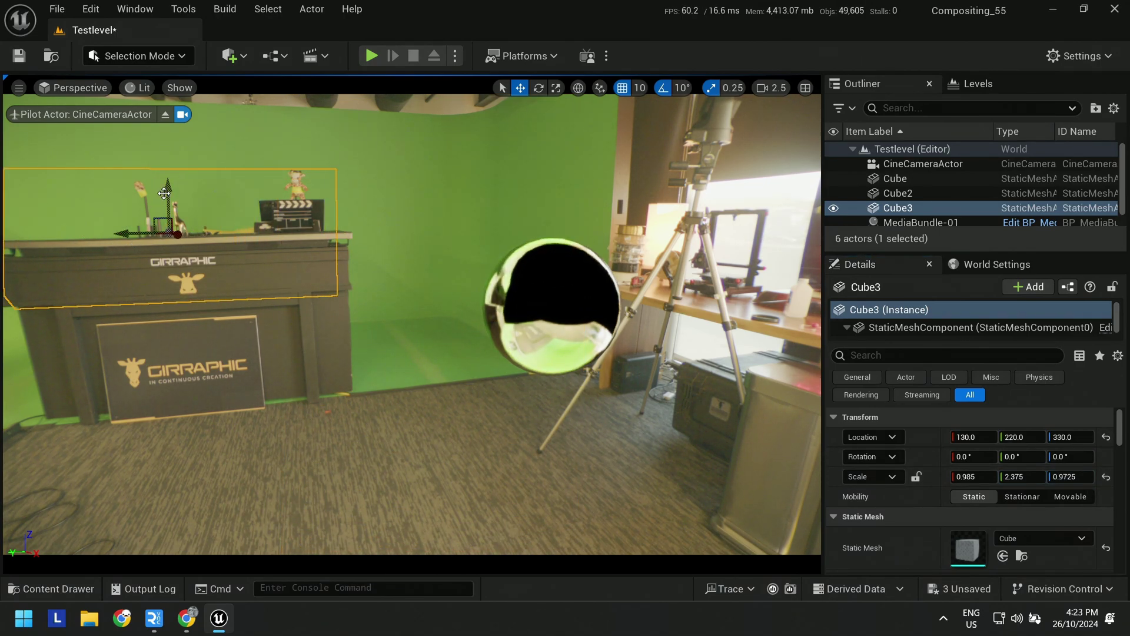
left_click_drag(165, 193, 168, 321)
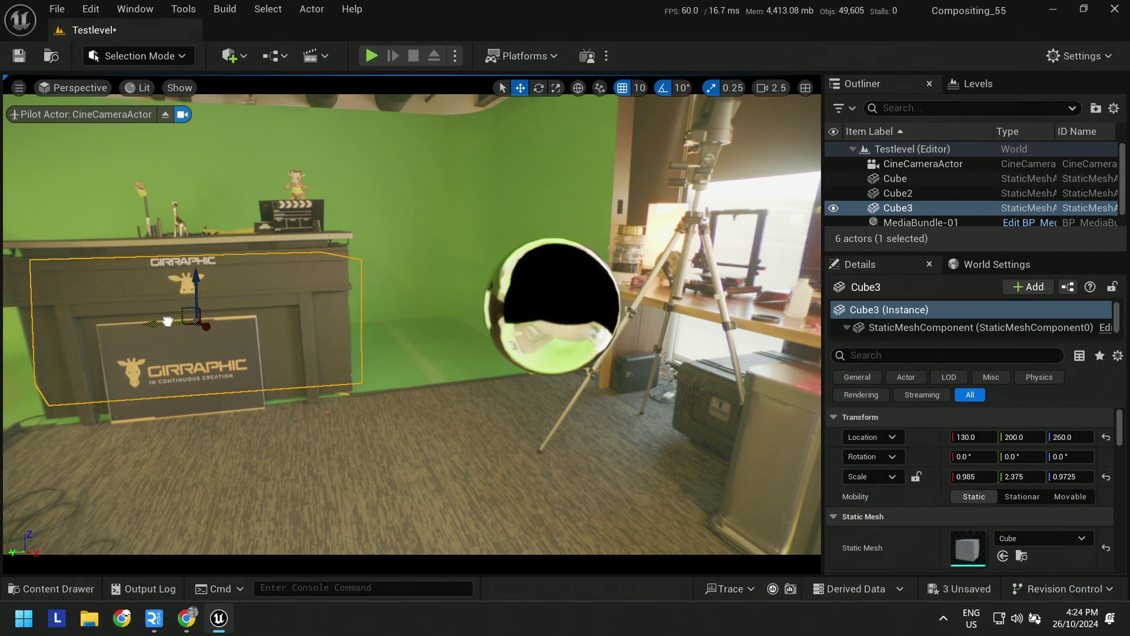
left_click_drag(1063, 476, 1112, 476)
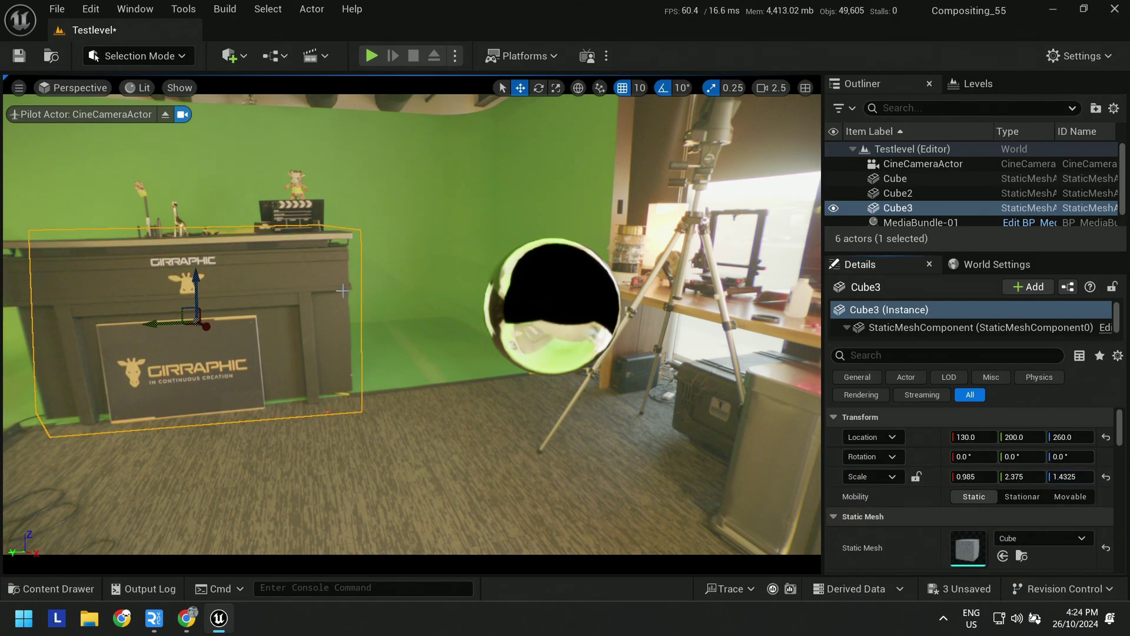
Move the mirror sphere around in front of the cubes, ending at location 390, 60, 280
left_click(547, 306)
left_click_drag(552, 302, 380, 268)
middle_click_drag(429, 292, 365, 277)
left_click_drag(486, 300, 589, 349)
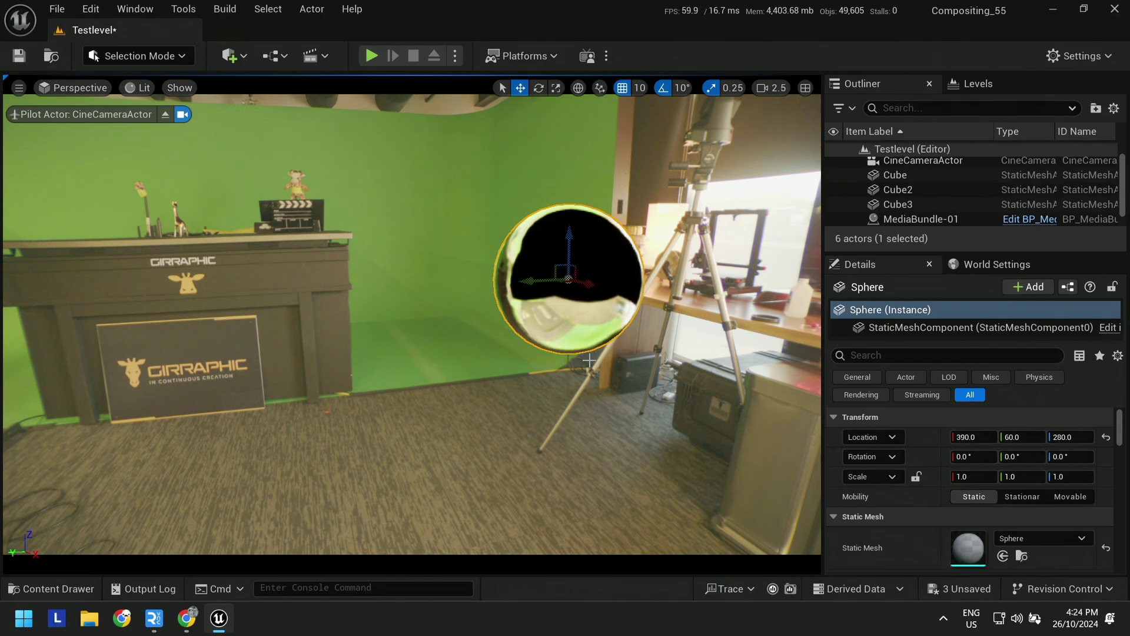
Open Media Capture and set the current viewport's media output to MediaOutput-01
left_click(135, 9)
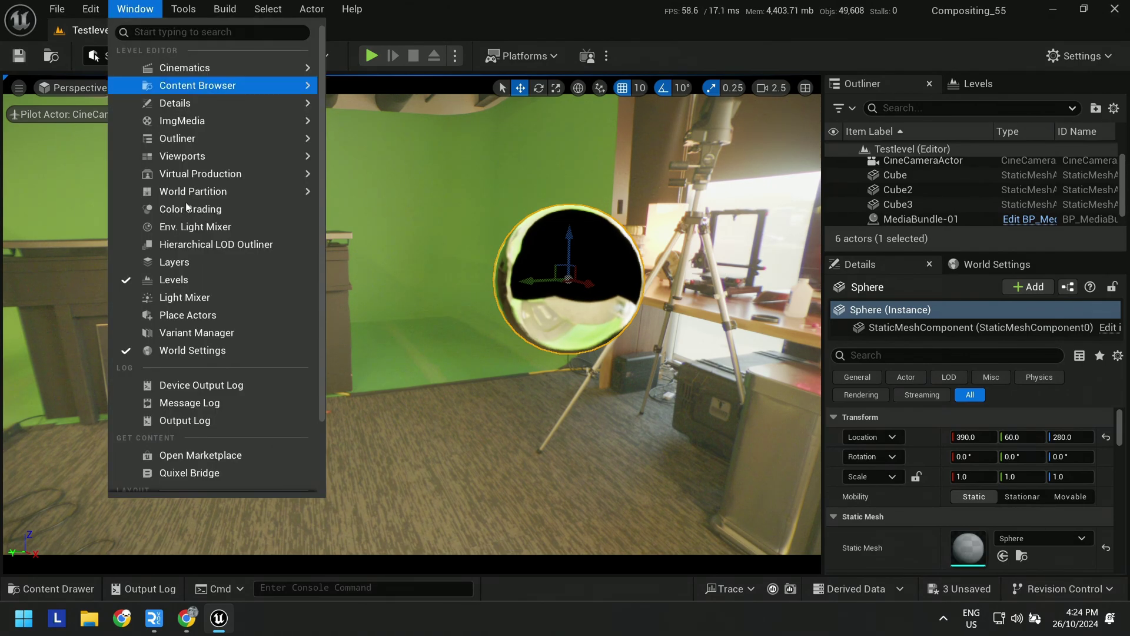
mouse_move(283, 173)
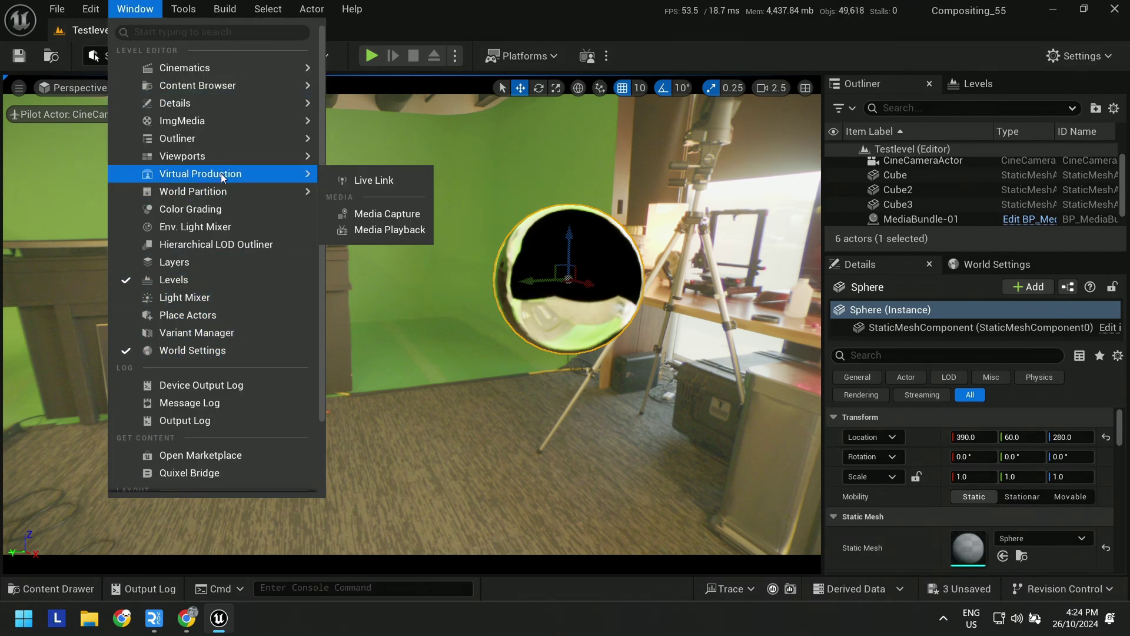
left_click(345, 209)
left_click(207, 245)
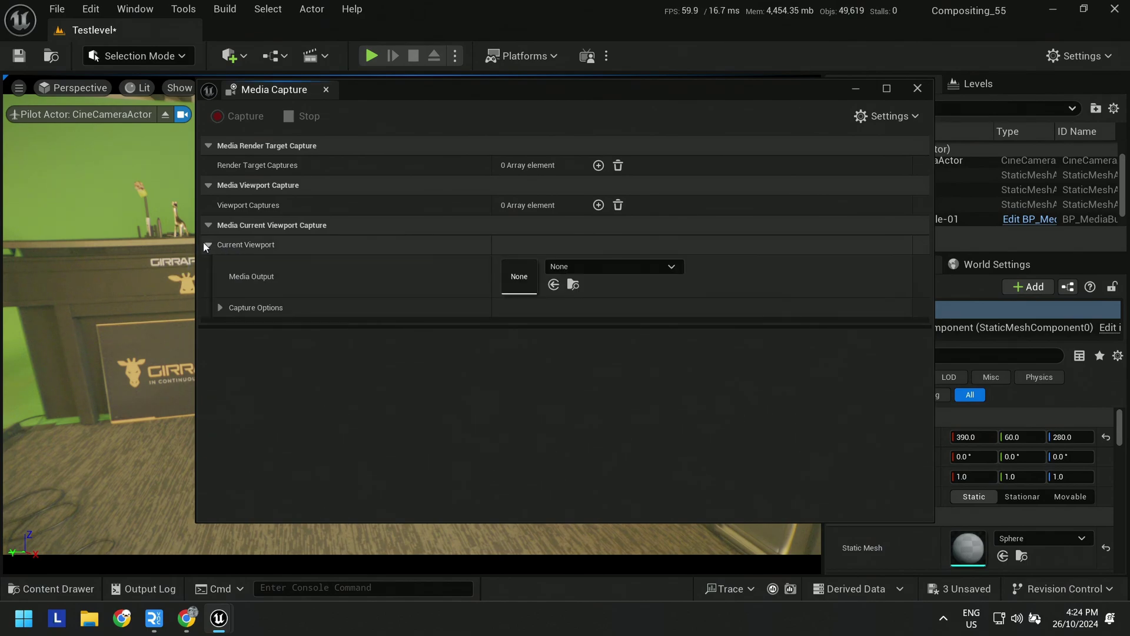
left_click(665, 266)
left_click(738, 429)
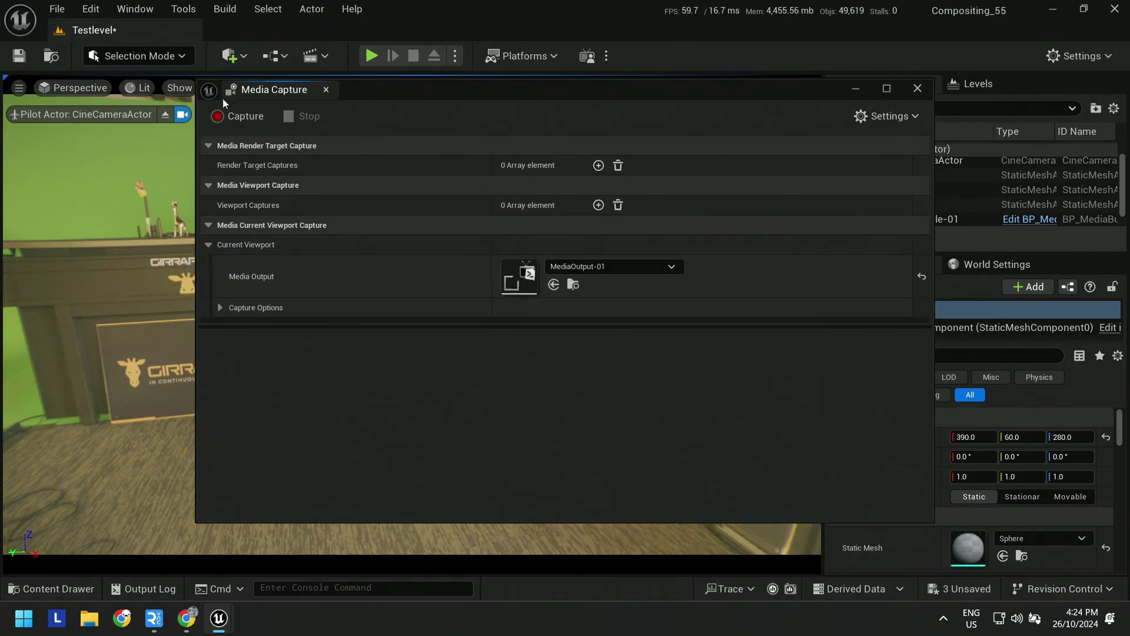